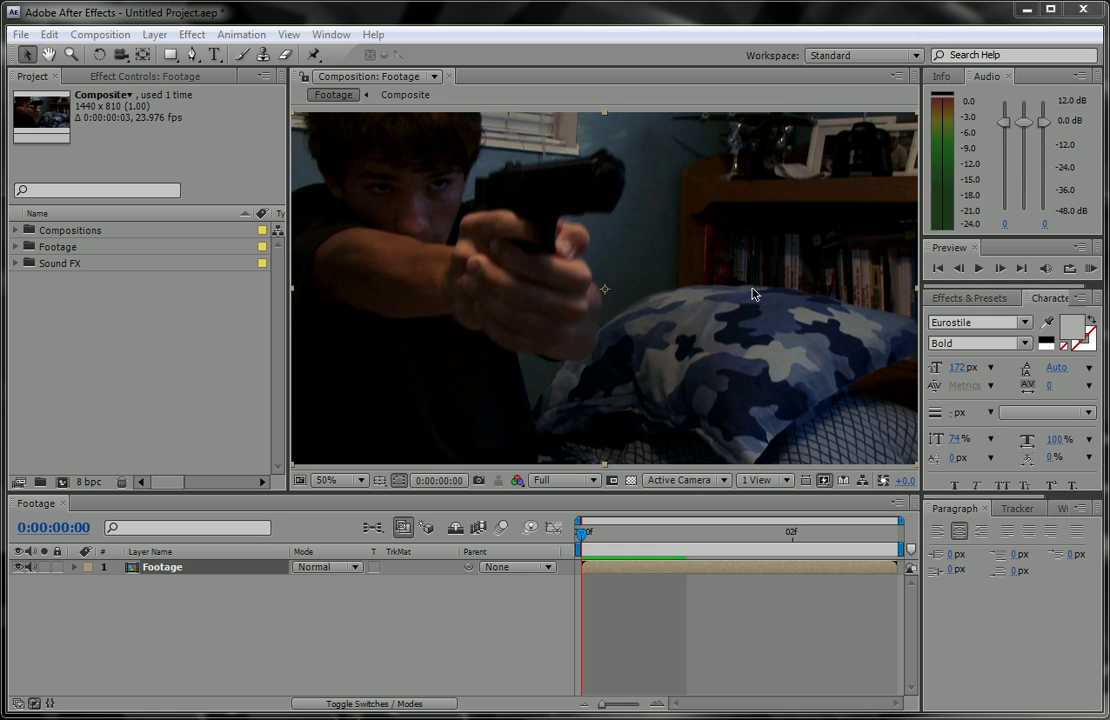
Create a 1440 x 810 px solid layer named Flash, coloured pale yellow (F4FFB6), above the footage
click(988, 298)
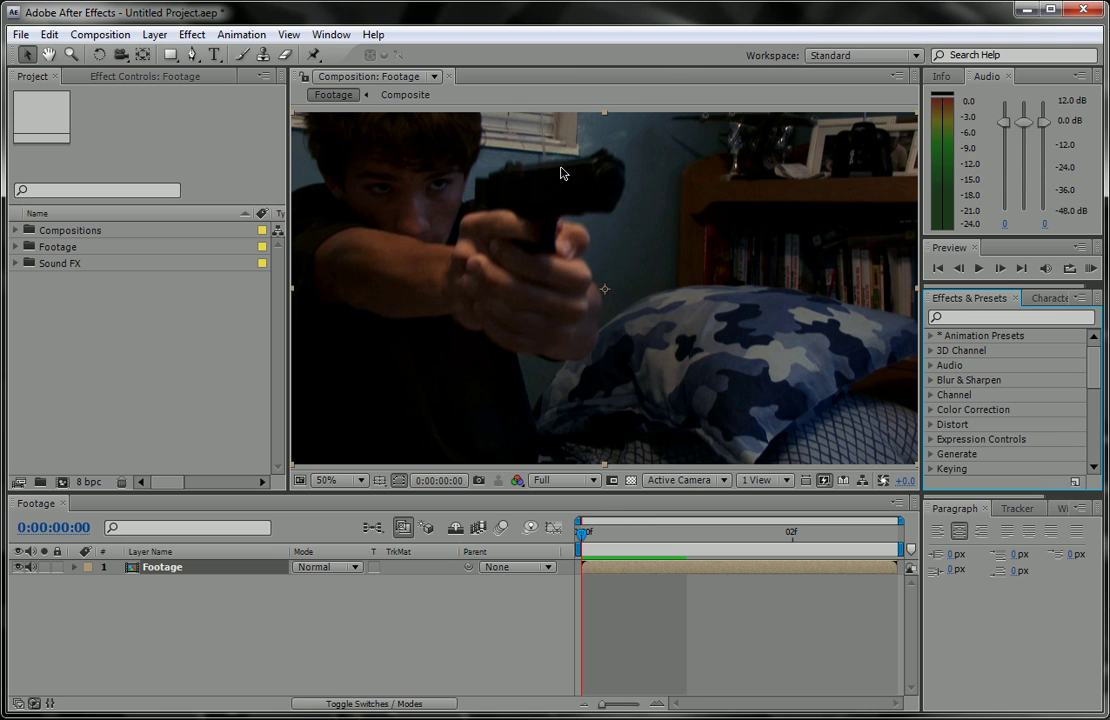
click(196, 594)
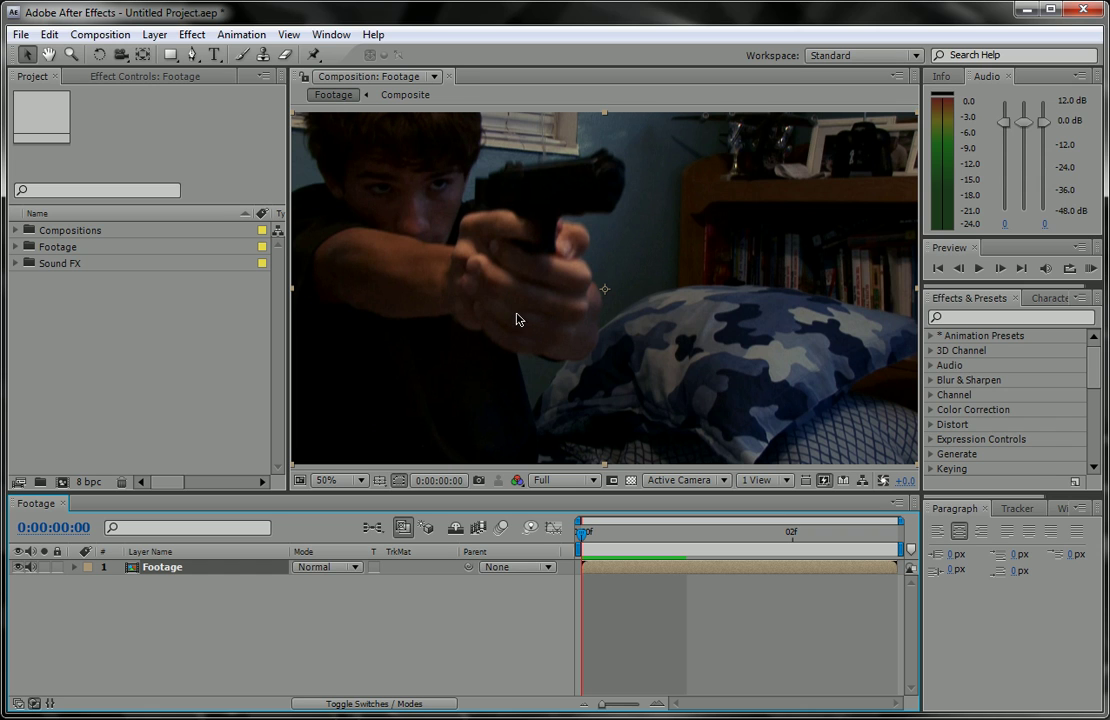
click(156, 35)
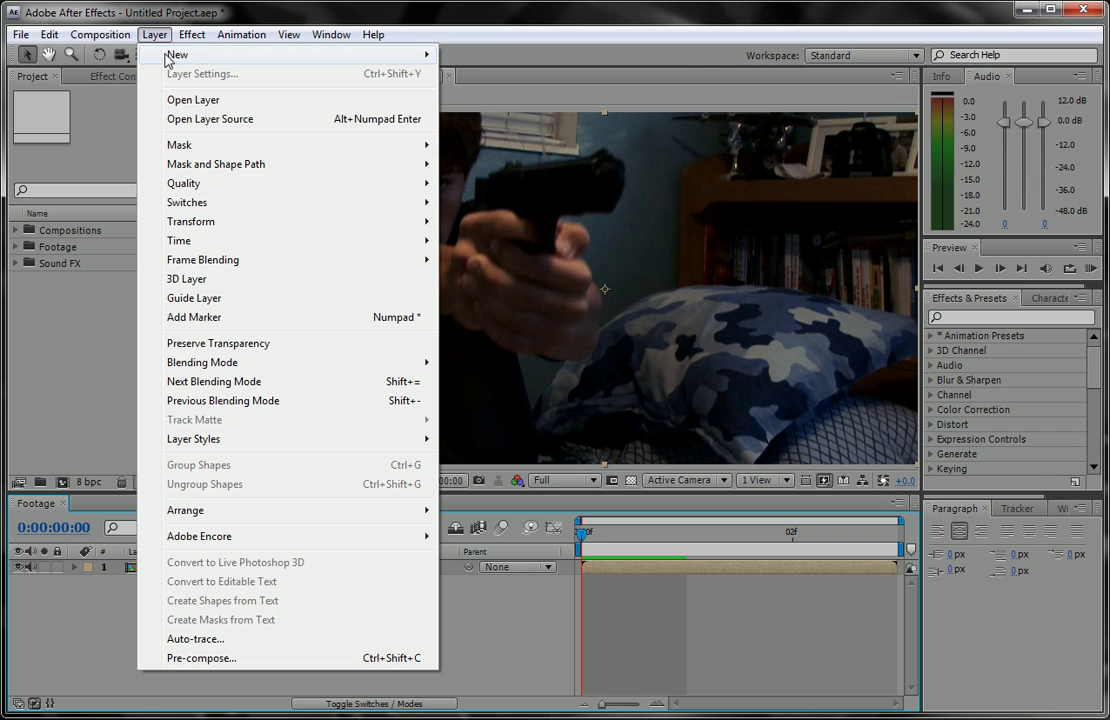
mouse_move(180, 54)
click(480, 74)
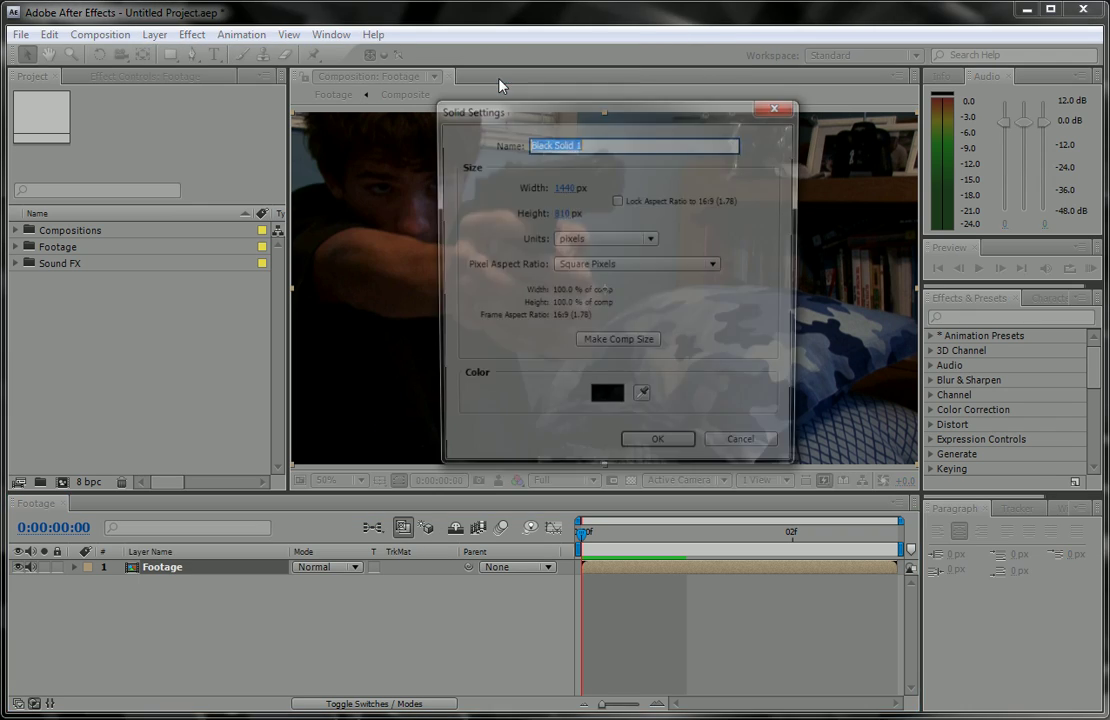
click(607, 400)
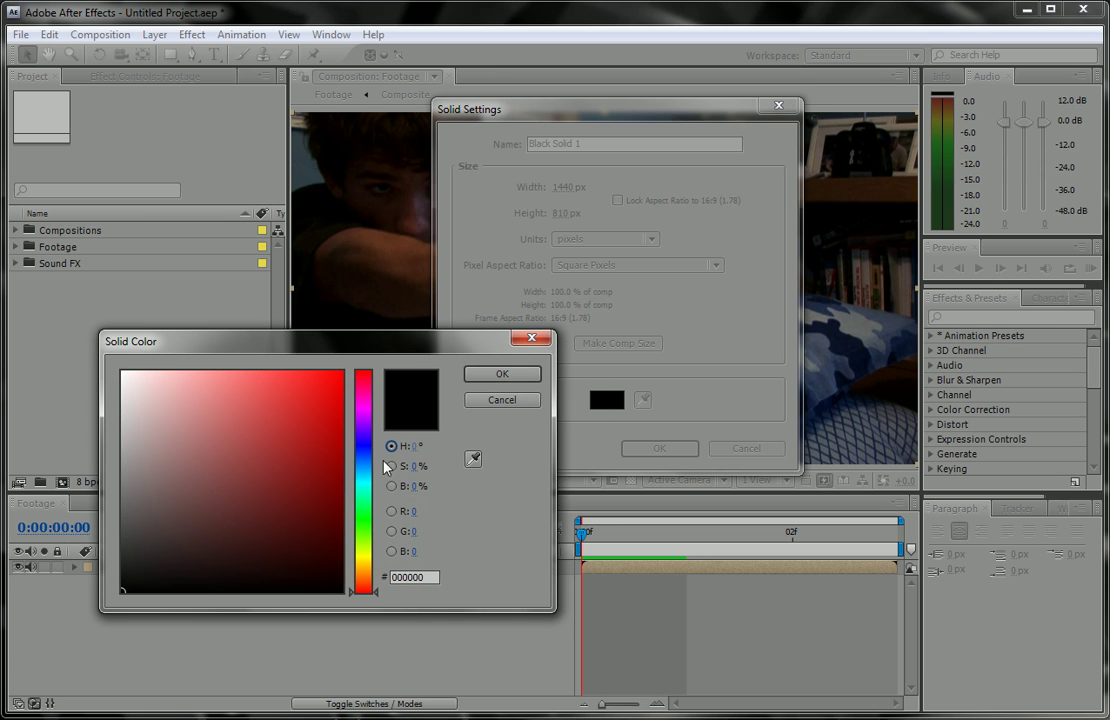
drag(362, 513, 362, 550)
mouse_move(220, 385)
mouse_down()
mouse_move(208, 339)
mouse_move(183, 336)
mouse_up()
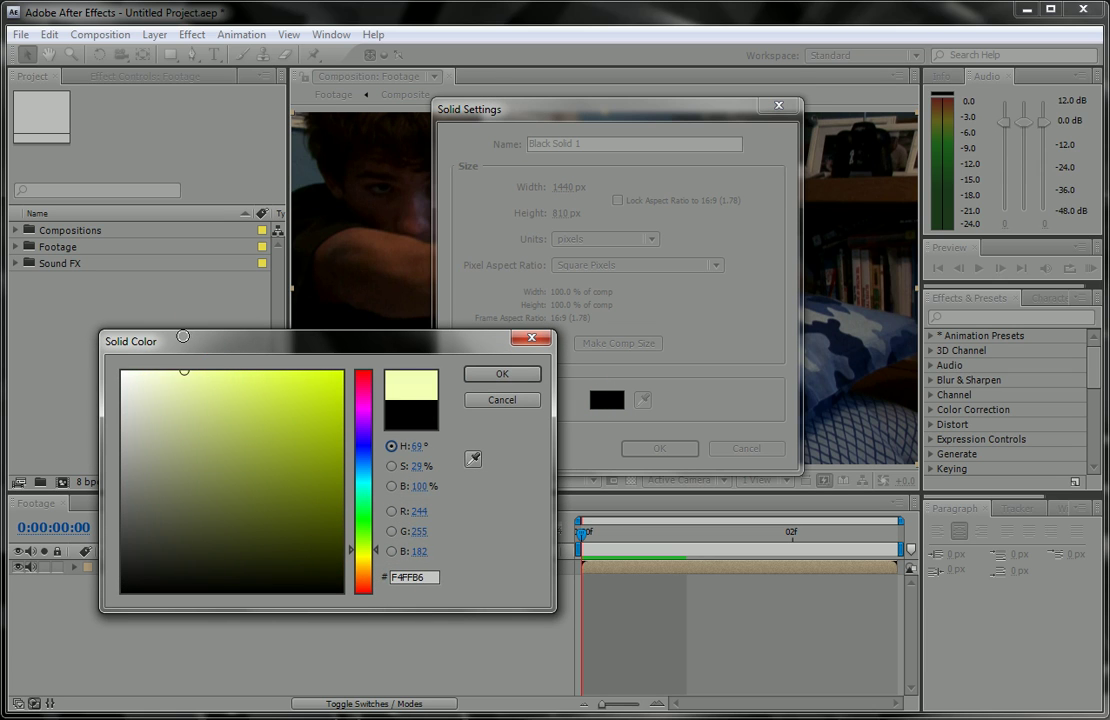
click(502, 373)
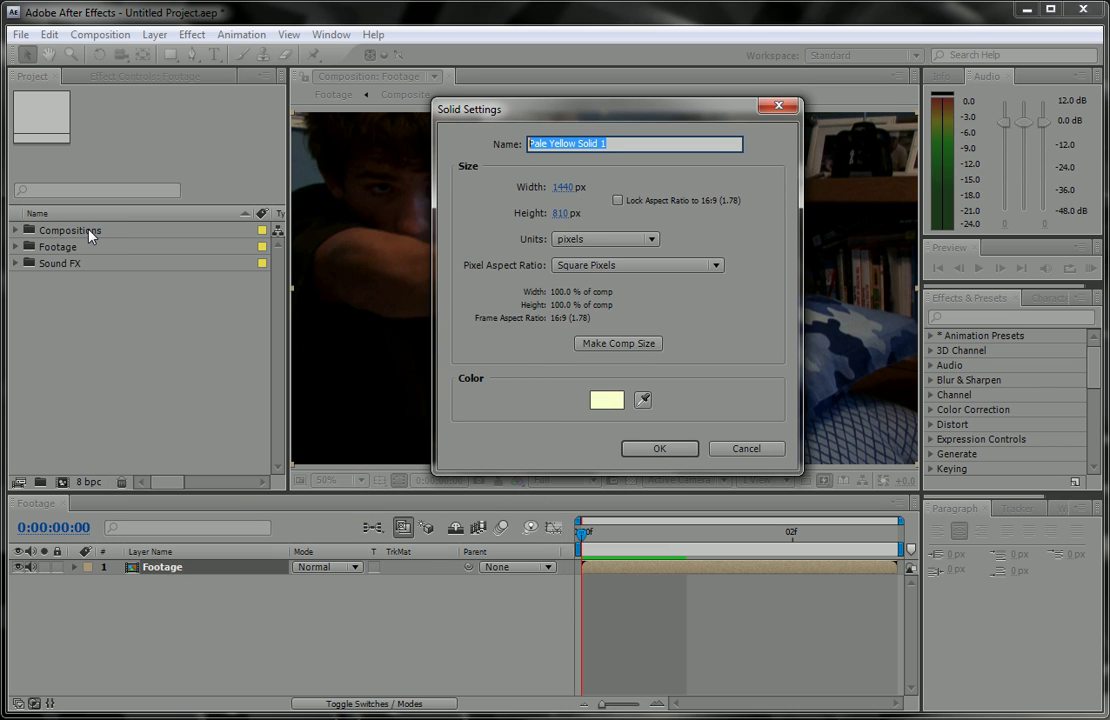
text(Flash)
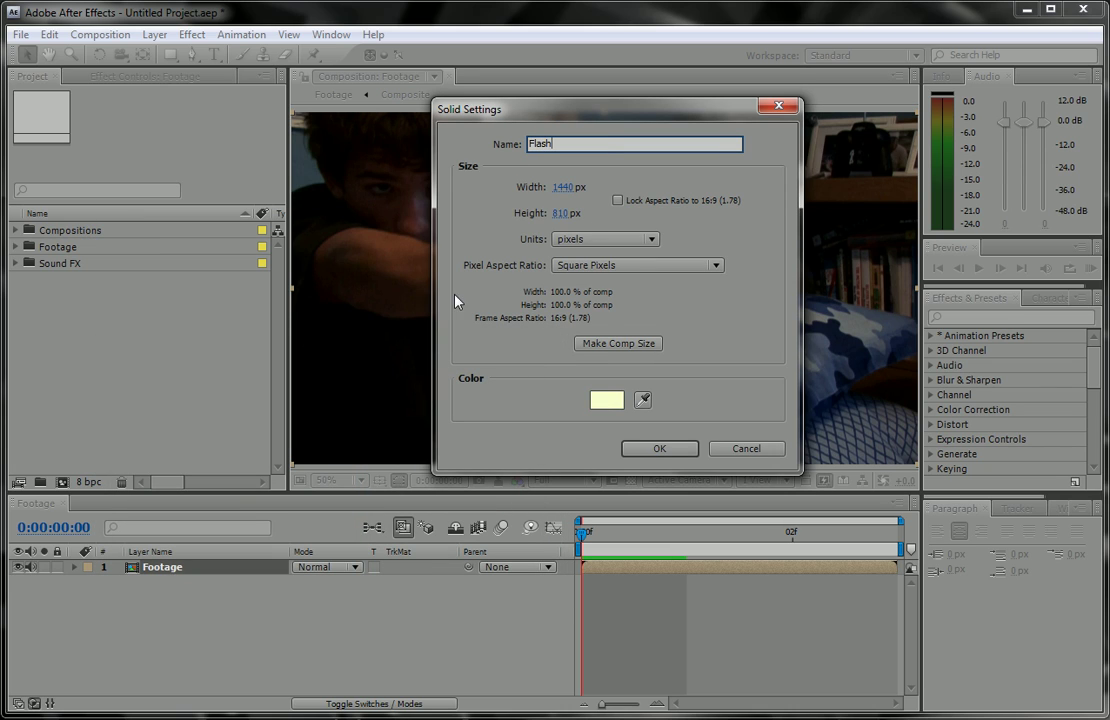
click(655, 447)
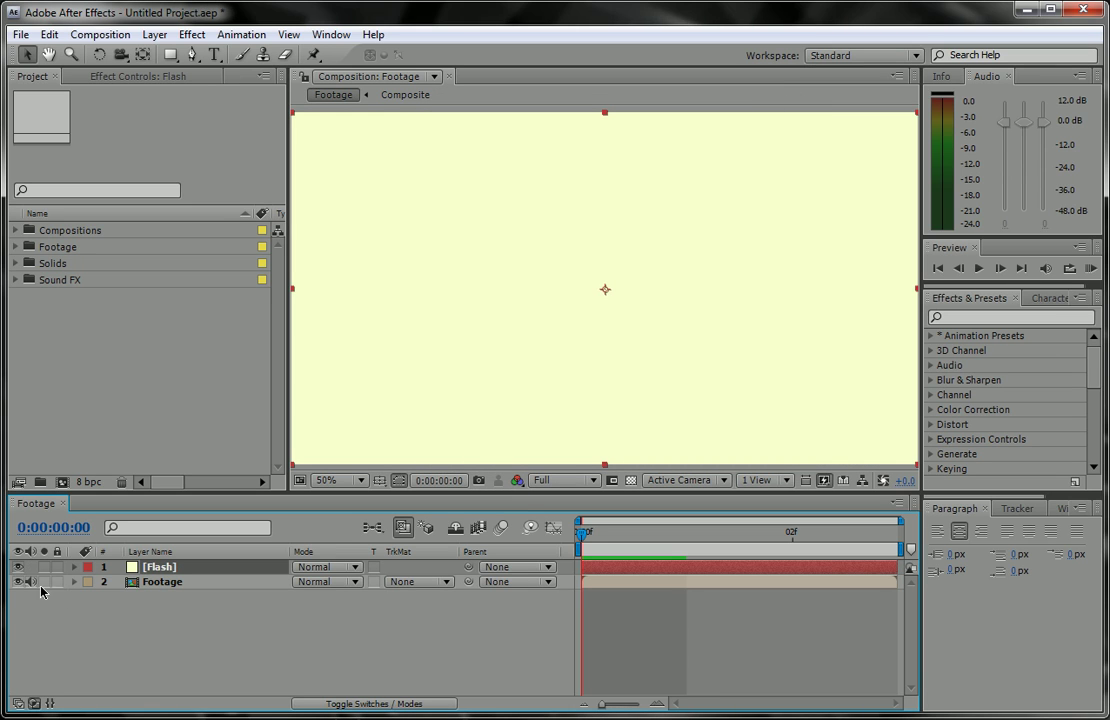
Hide the Flash layer so the gun's muzzle in the footage is visible for masking
click(18, 567)
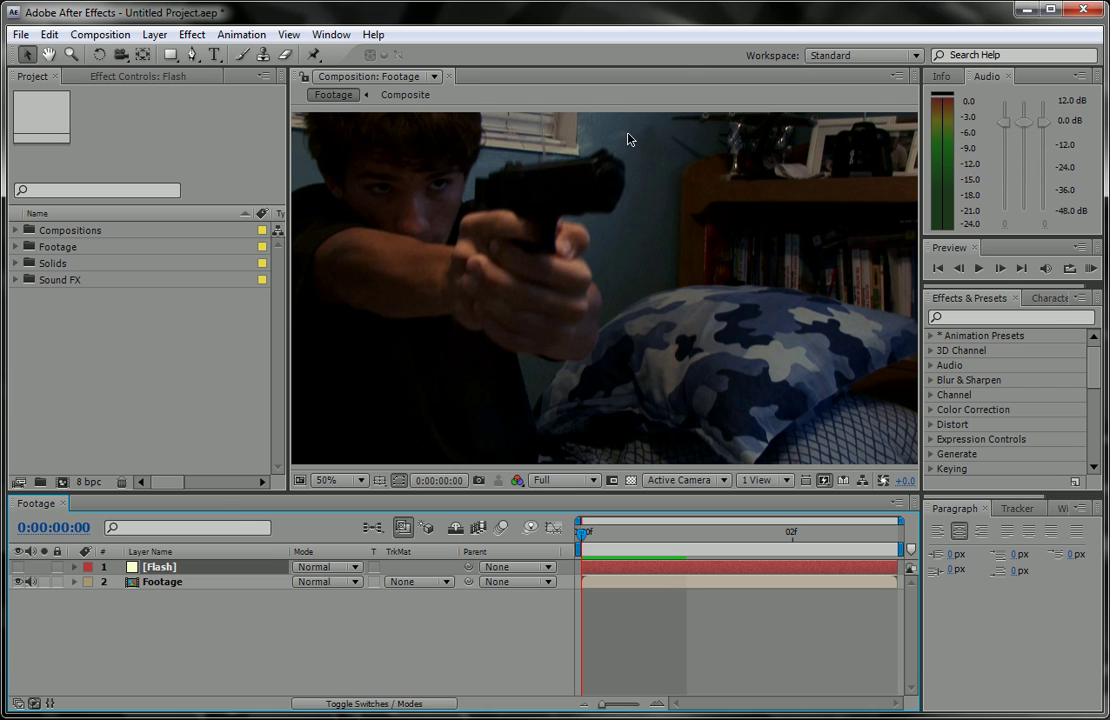
scroll(647, 165, up, 2)
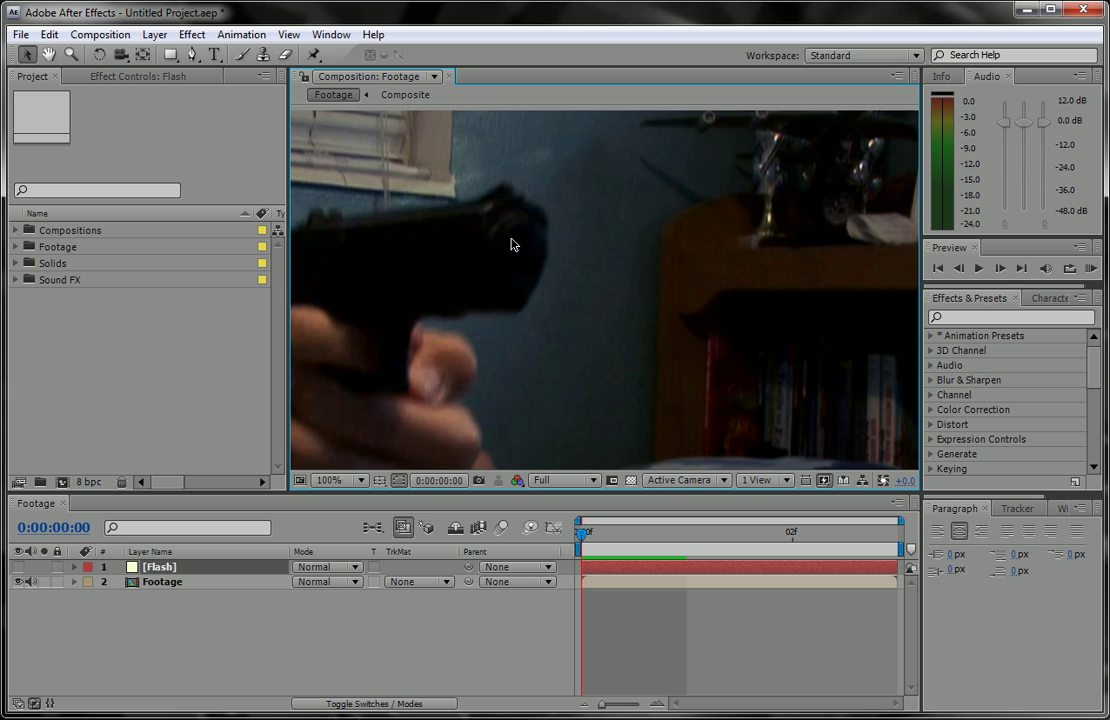
drag(490, 238, 506, 236)
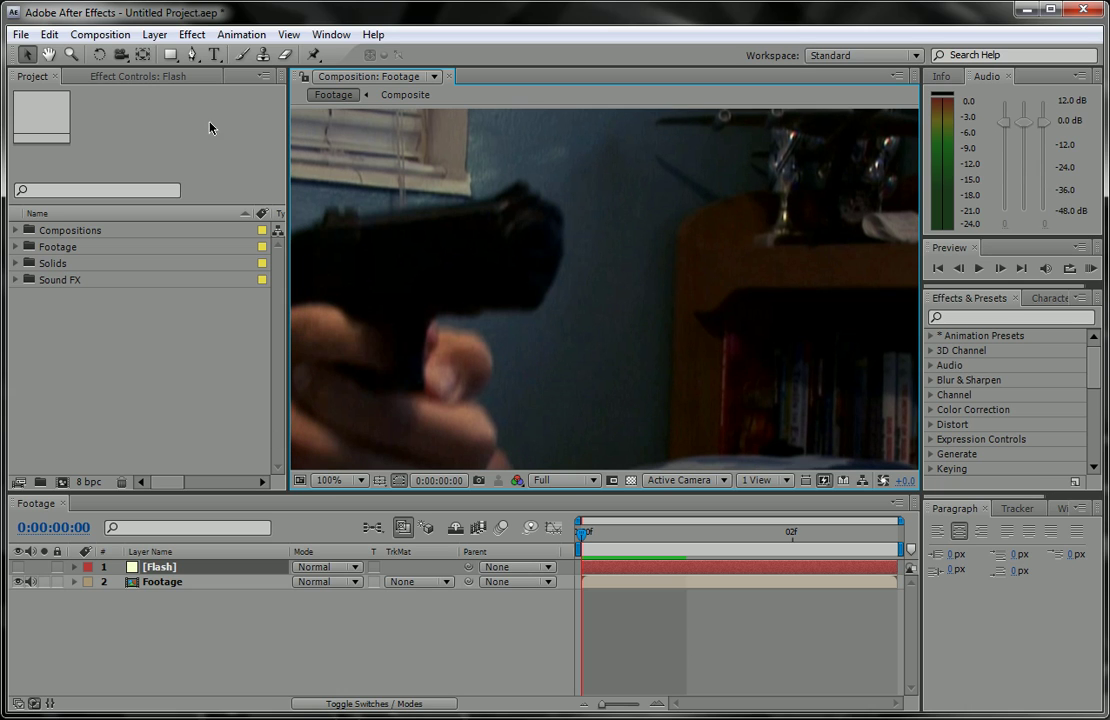
Draw a closed, spiky muzzle-flash mask on the Flash layer with the Pen tool, starting at the muzzle and spreading forward over the bookshelf
click(192, 54)
click(223, 573)
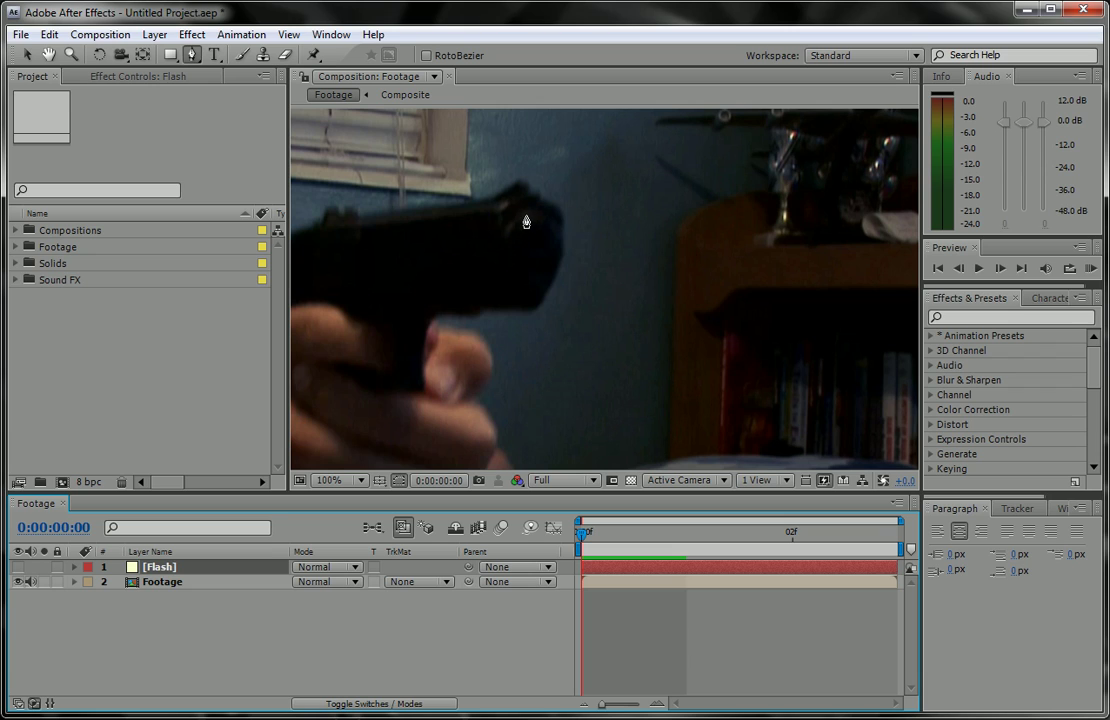
click(480, 243)
drag(506, 178, 534, 137)
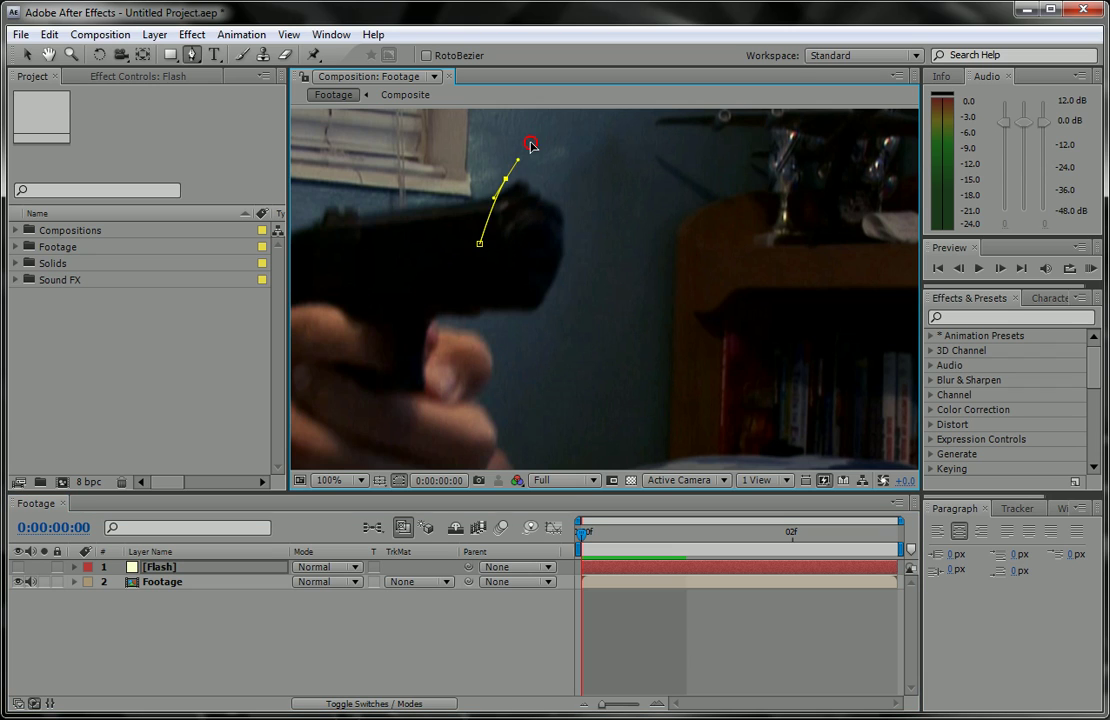
click(552, 144)
click(537, 197)
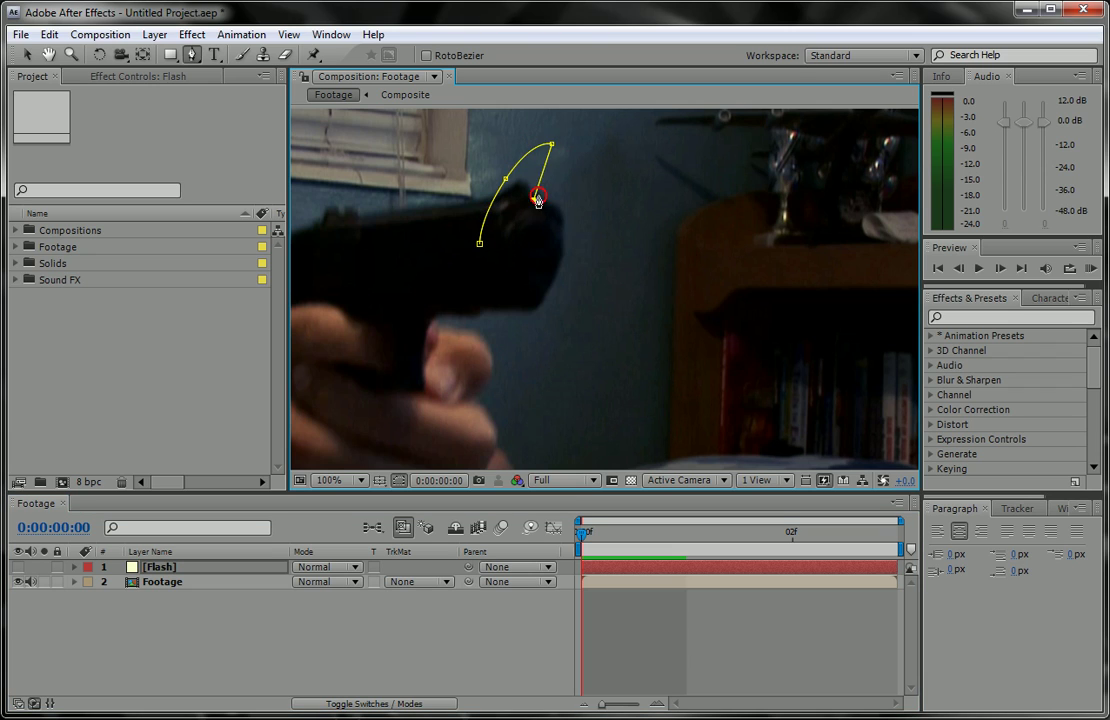
drag(614, 117, 632, 109)
click(625, 143)
click(598, 203)
click(666, 142)
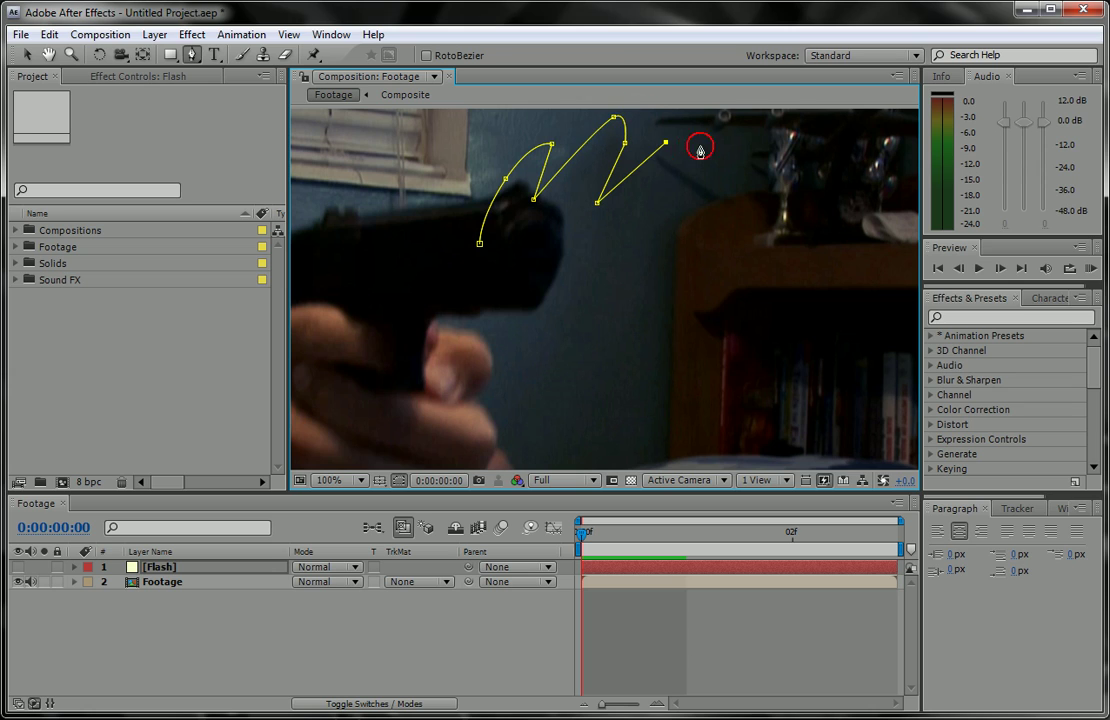
click(655, 197)
click(814, 120)
click(748, 166)
click(809, 163)
click(721, 206)
click(816, 202)
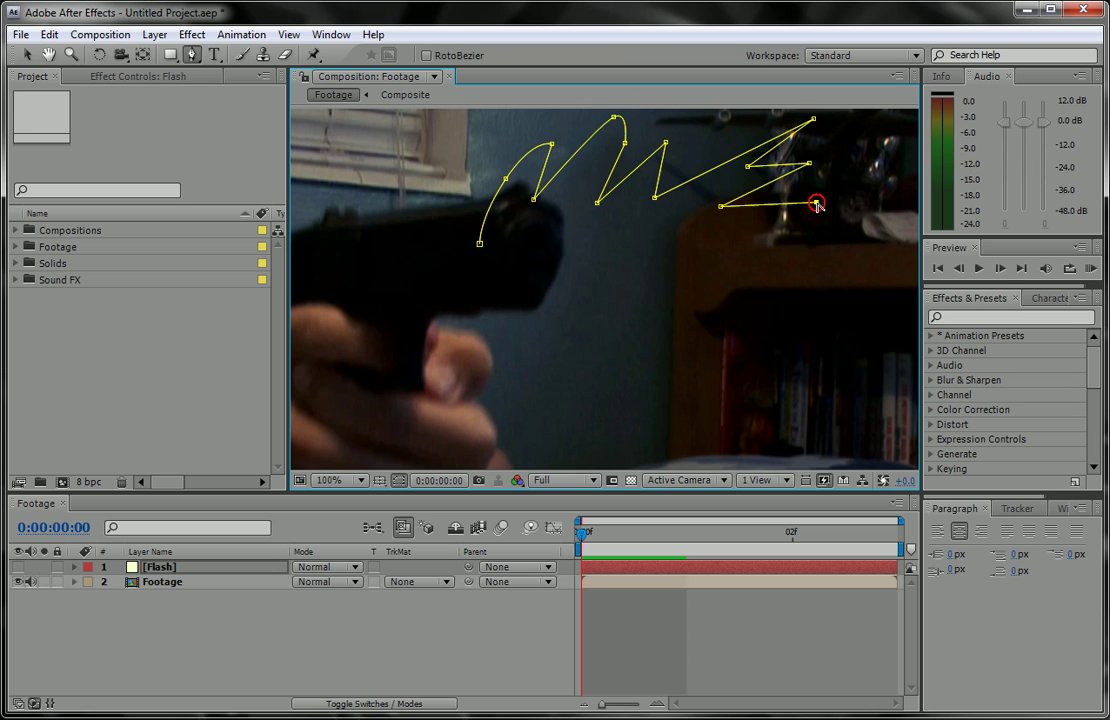
click(660, 246)
click(846, 240)
click(636, 299)
click(778, 345)
click(627, 327)
click(624, 382)
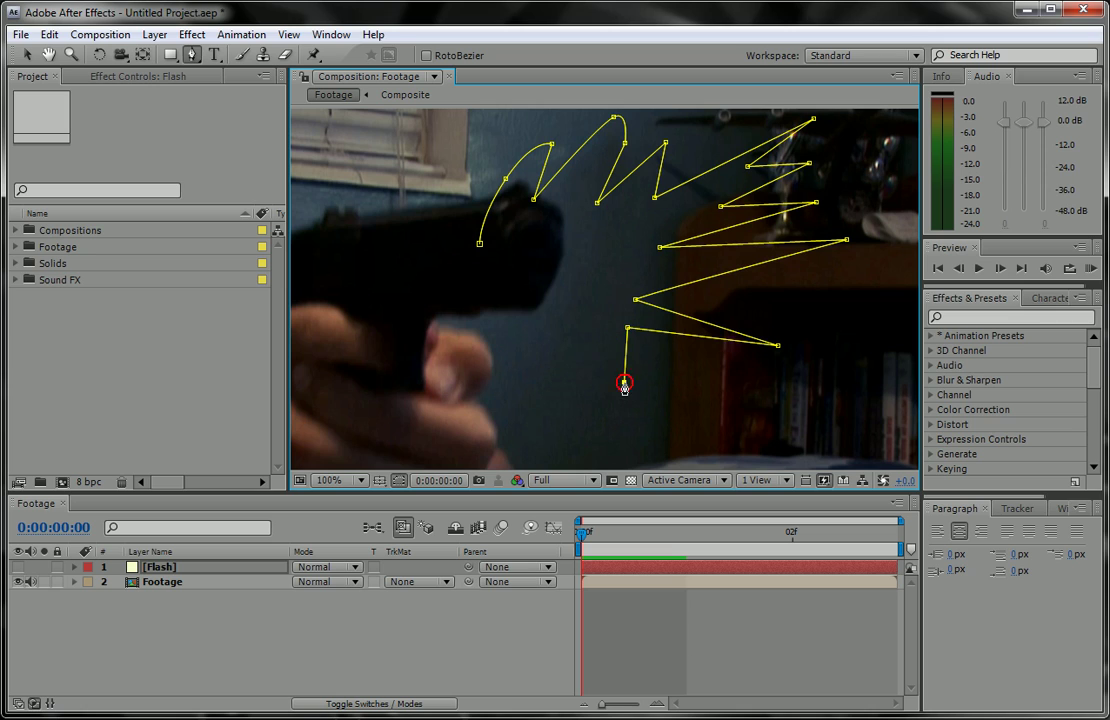
click(544, 327)
click(536, 370)
click(490, 315)
click(457, 299)
click(476, 268)
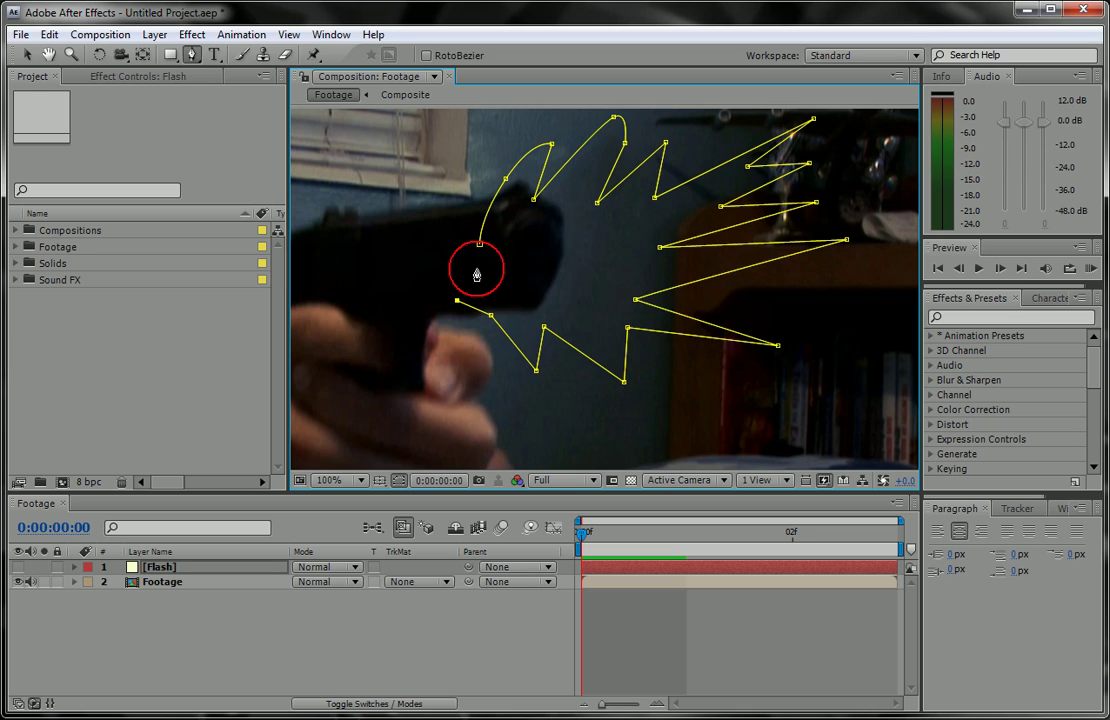
click(428, 274)
click(443, 224)
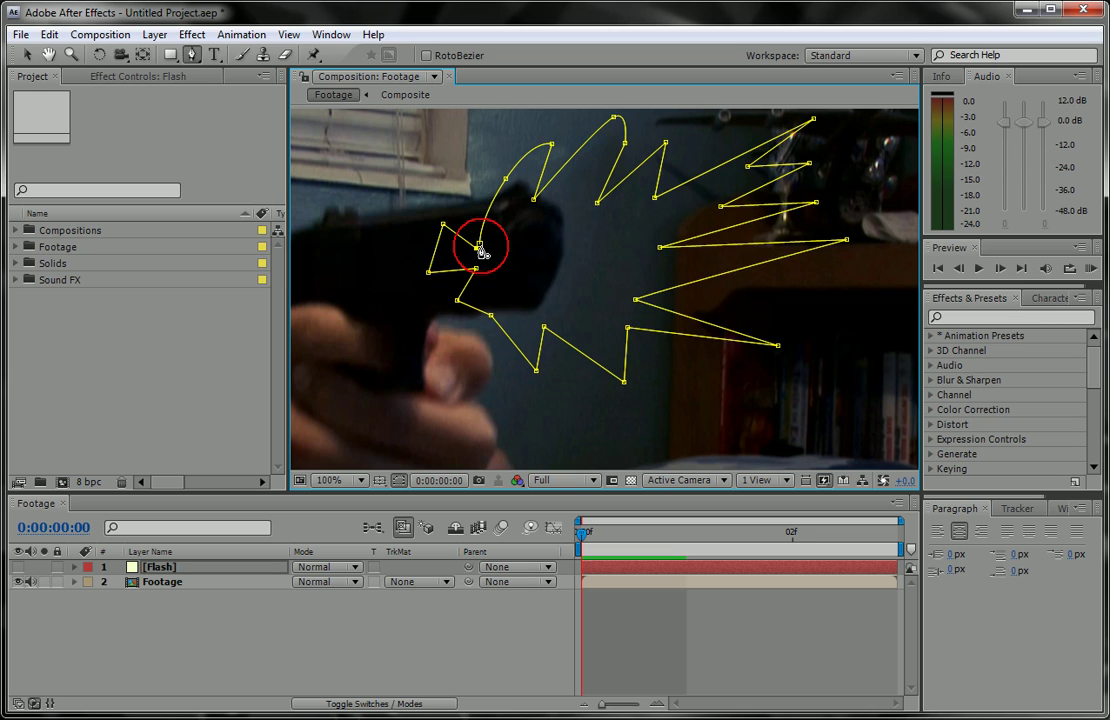
click(480, 243)
key(ctrl+z)
key(ctrl+z)
click(479, 246)
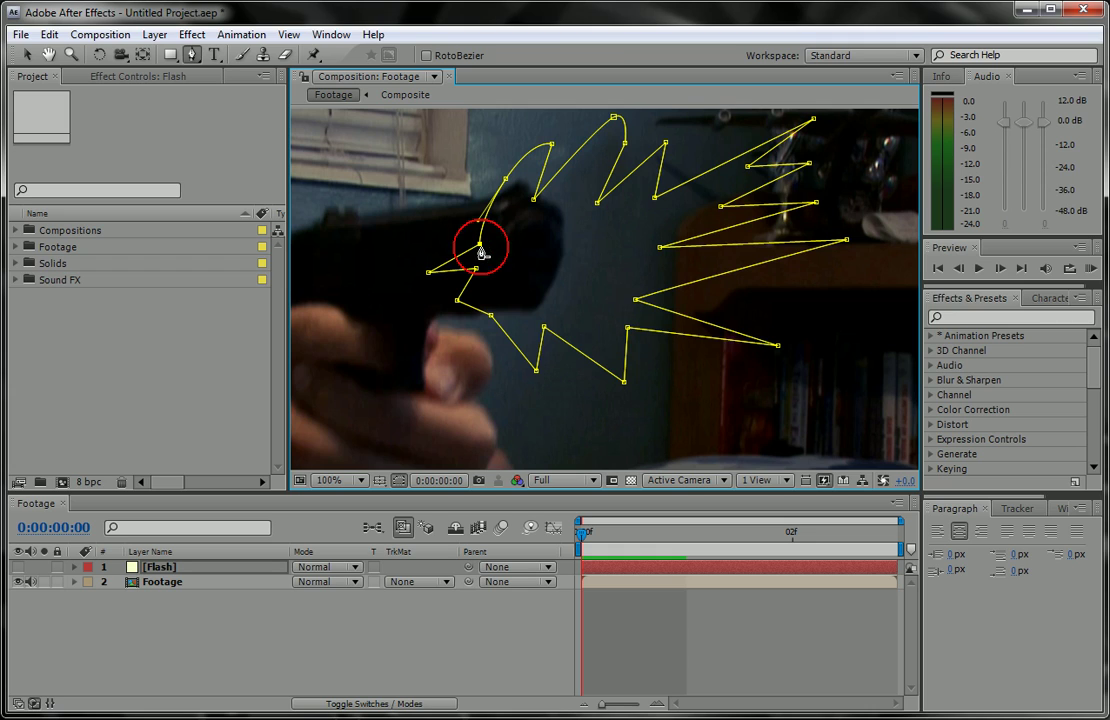
Reshape the flash mask by shifting its rear upper points back toward the gun and extending the forward spikes, then deselect the layer
key(v)
drag(506, 179, 480, 173)
drag(549, 144, 494, 125)
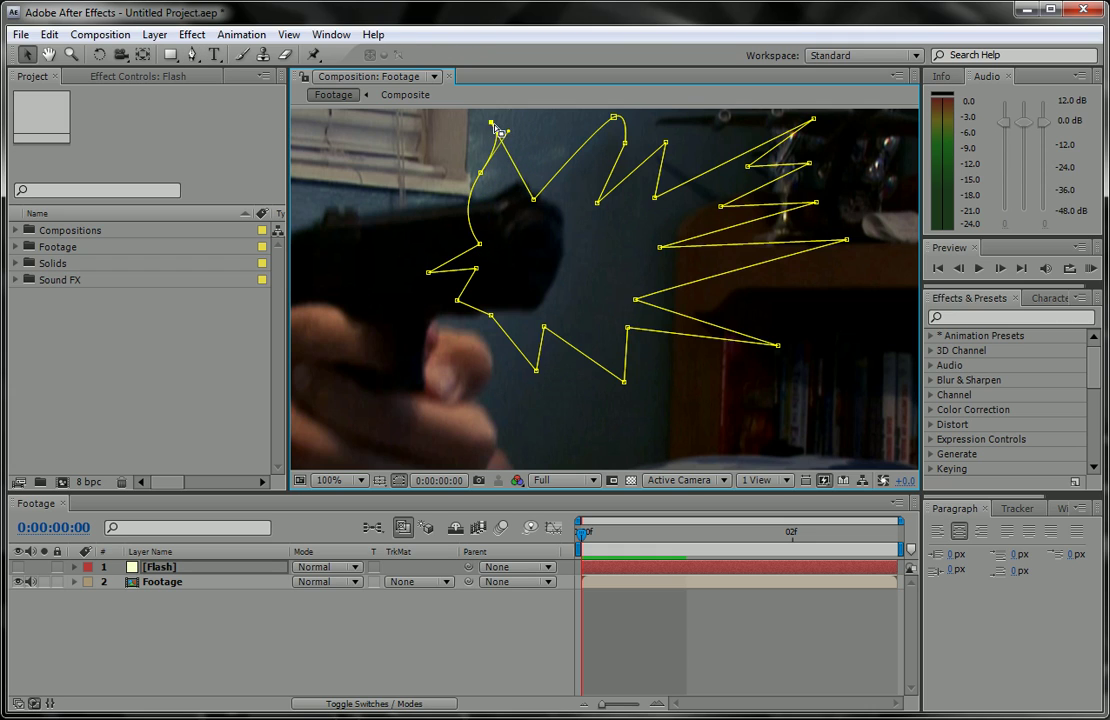
drag(613, 121, 582, 164)
mouse_move(842, 243)
mouse_down()
mouse_move(920, 249)
mouse_move(850, 237)
mouse_up()
drag(697, 205, 786, 205)
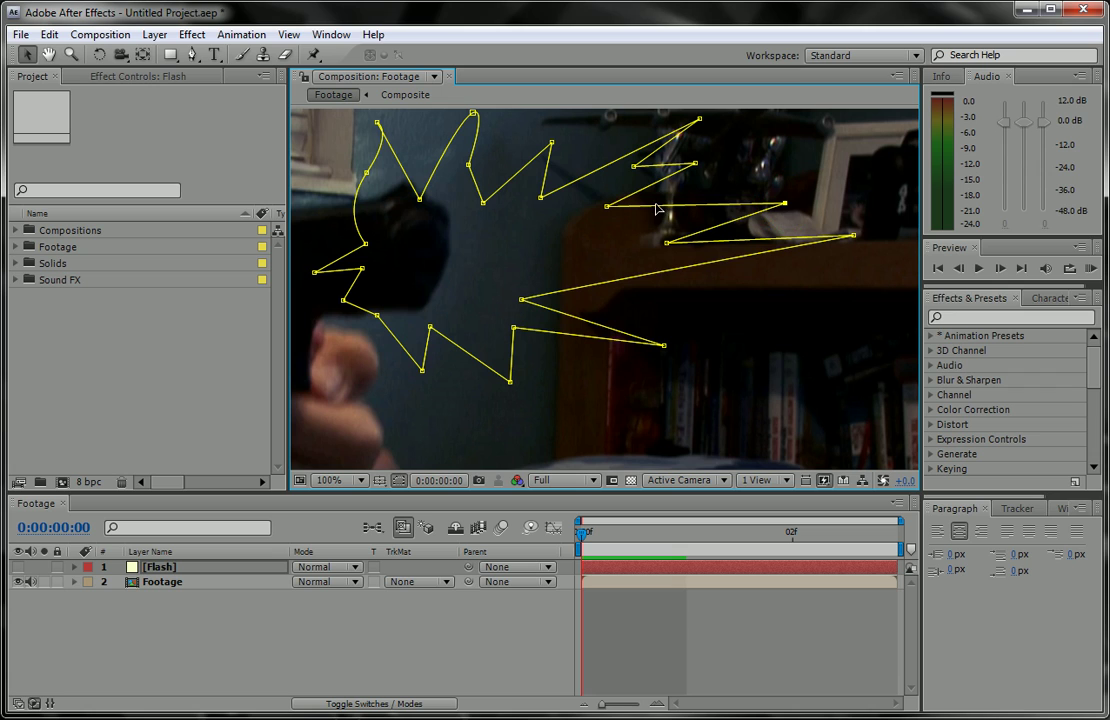
drag(610, 210, 674, 192)
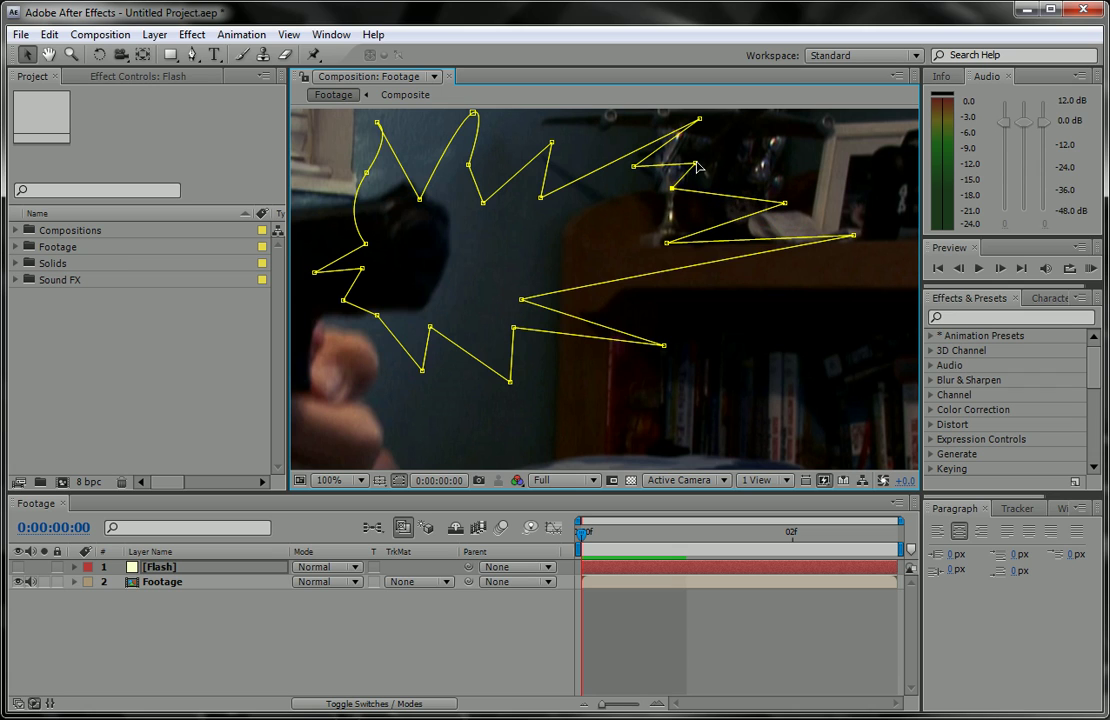
scroll(632, 240, down, 3)
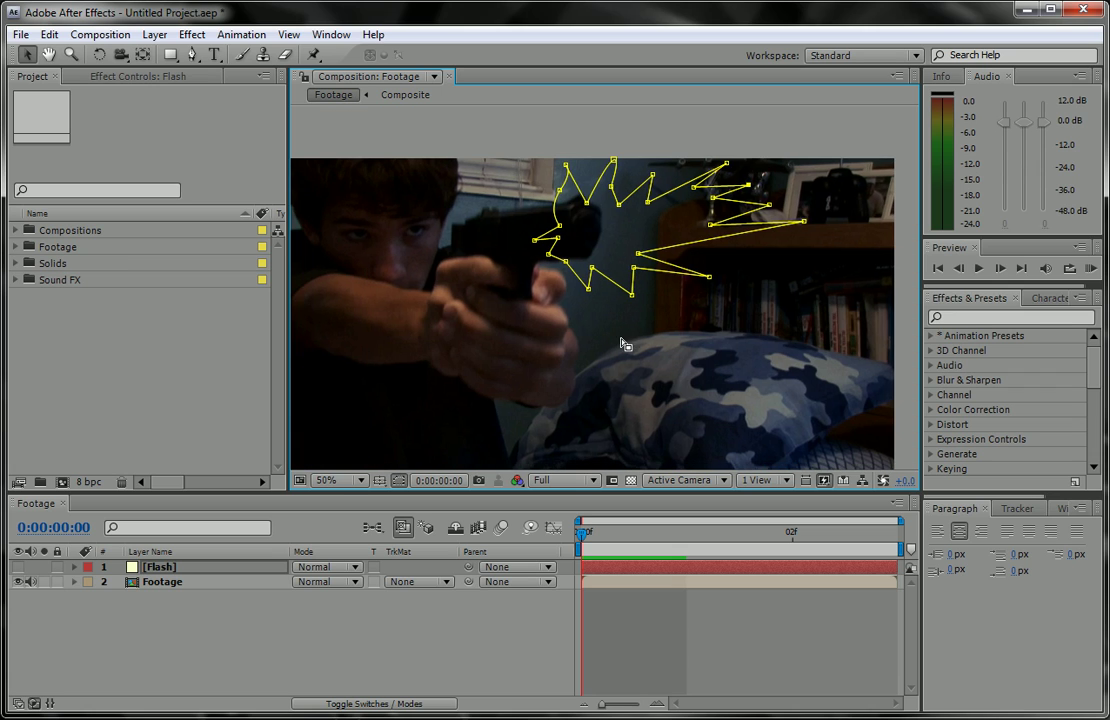
click(419, 624)
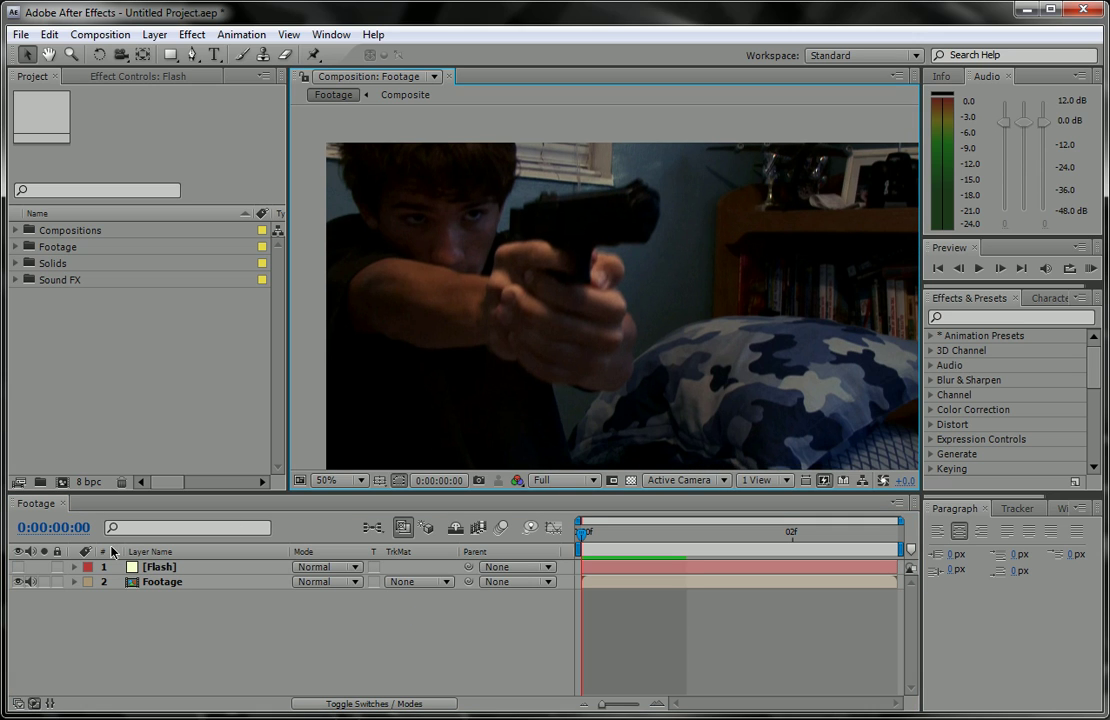
Make the Flash layer visible again and view the masked shape over the gun
click(18, 567)
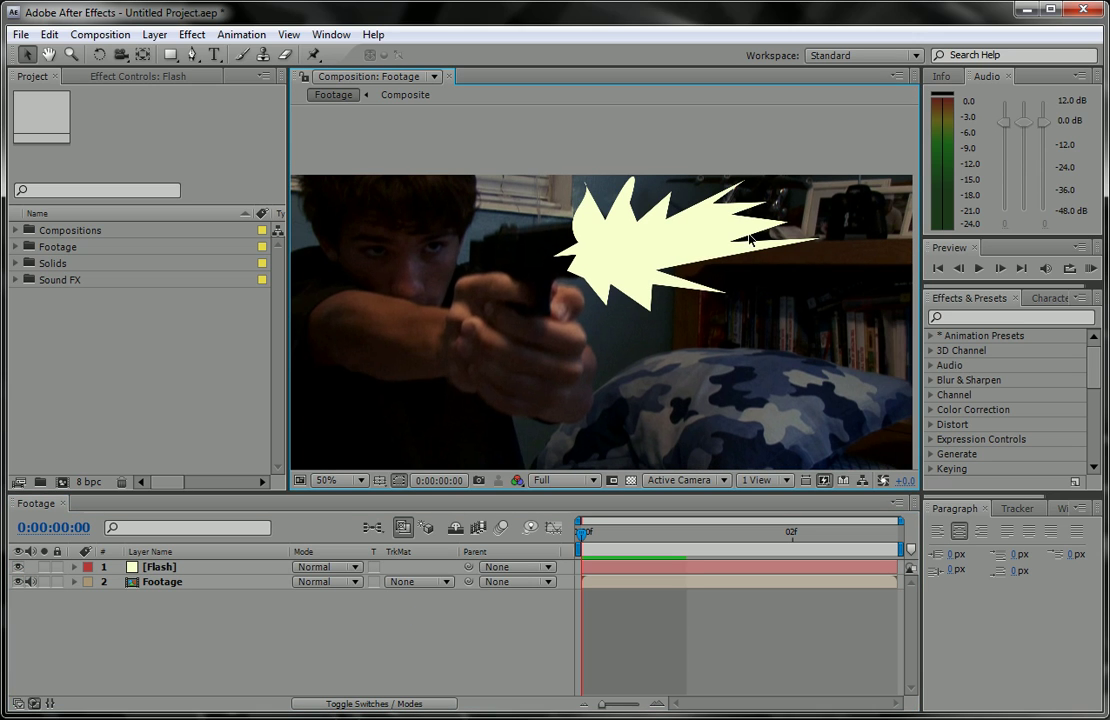
scroll(630, 242, up, 1)
scroll(582, 306, down, 1)
drag(656, 208, 626, 264)
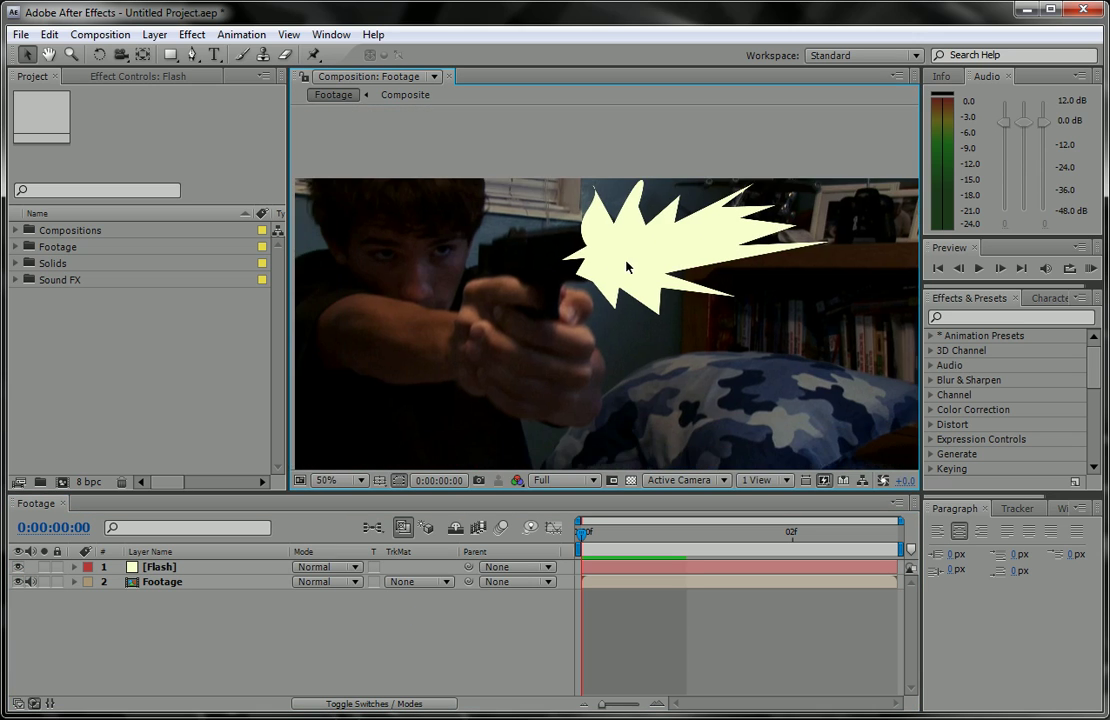
Trim the Flash layer to only the first frame, check the frames after it and return to 0:00:00:00
click(605, 571)
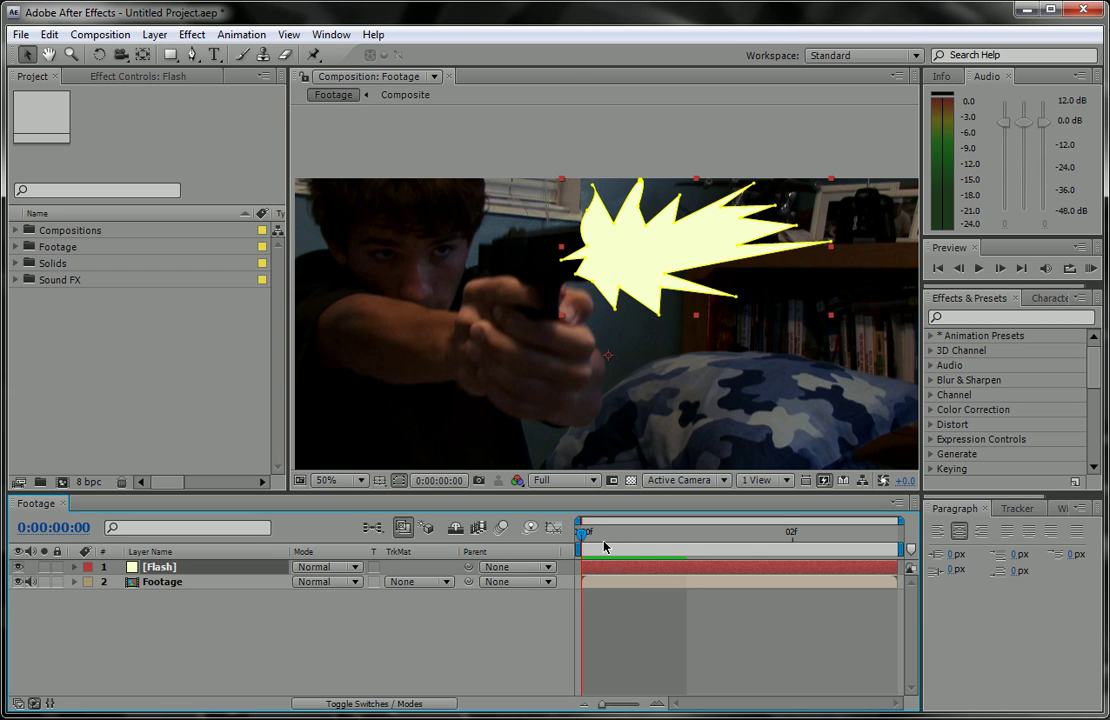
key(alt+bracketright)
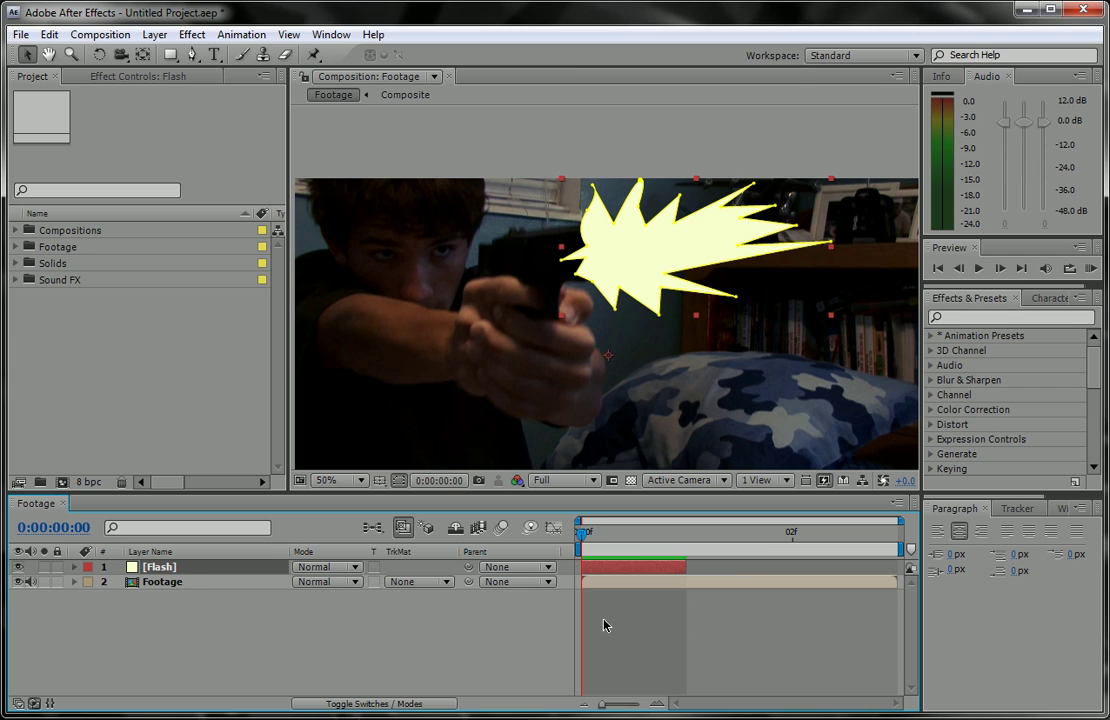
click(604, 622)
drag(601, 535, 645, 540)
key(Page_Up)
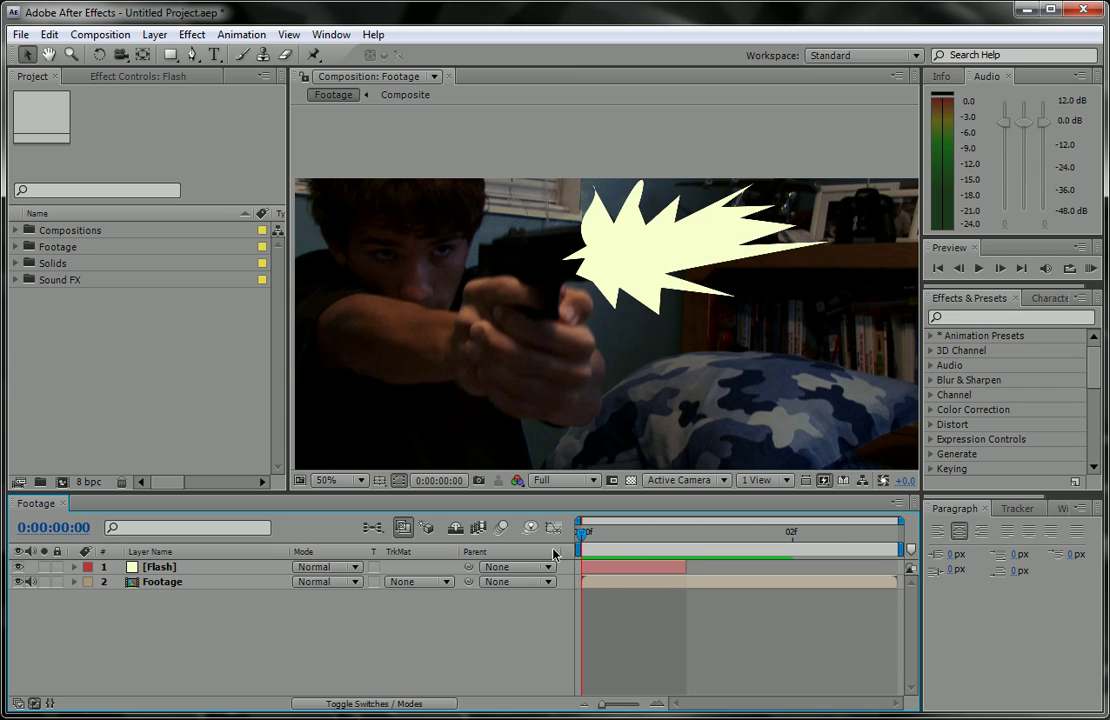
Select the Flash layer's mask and adjust the curve of its tall upper spike
click(185, 573)
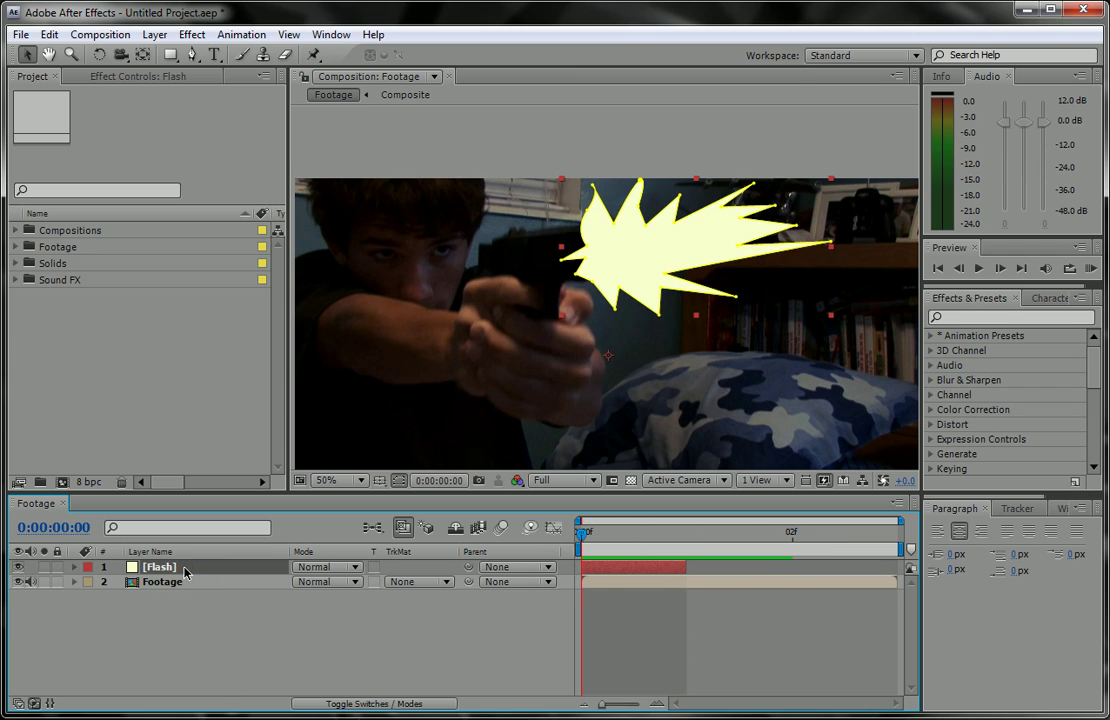
click(733, 228)
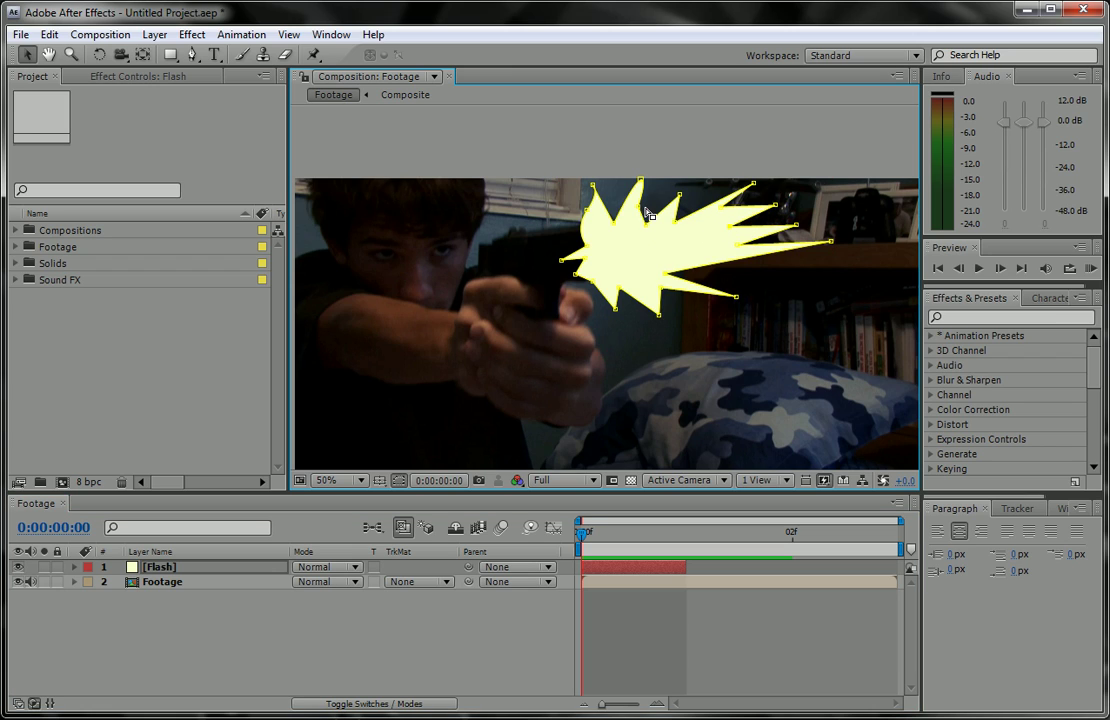
drag(641, 207, 646, 210)
Find the Liquify effect and apply it to the Flash layer
click(975, 317)
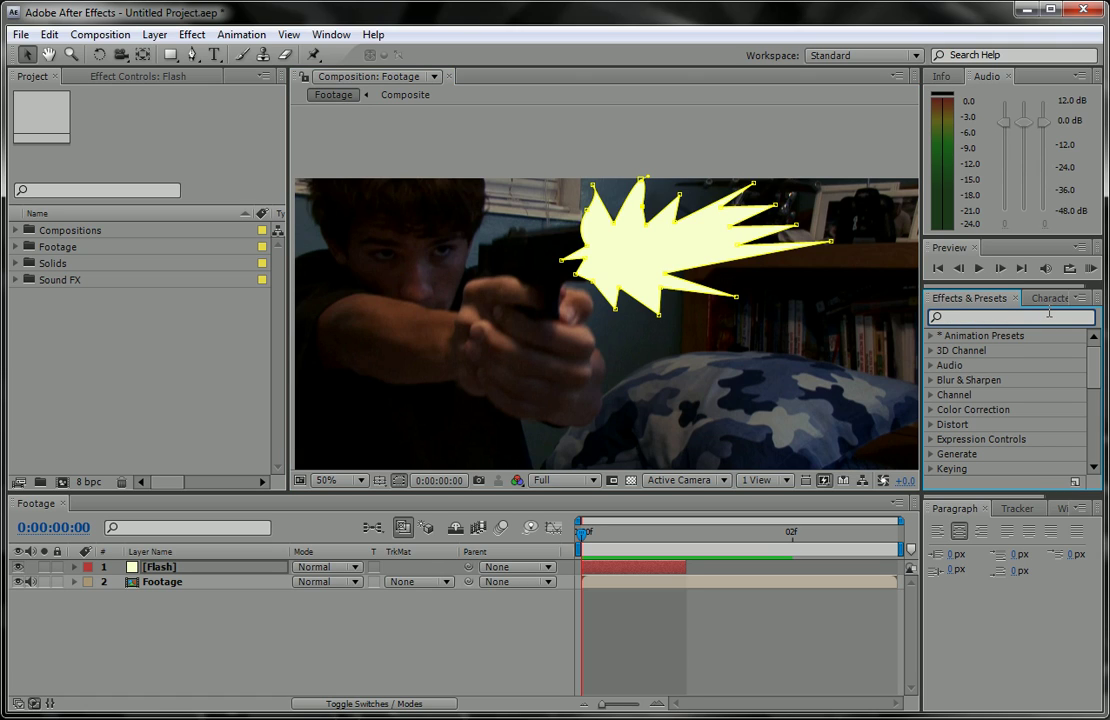
text(li)
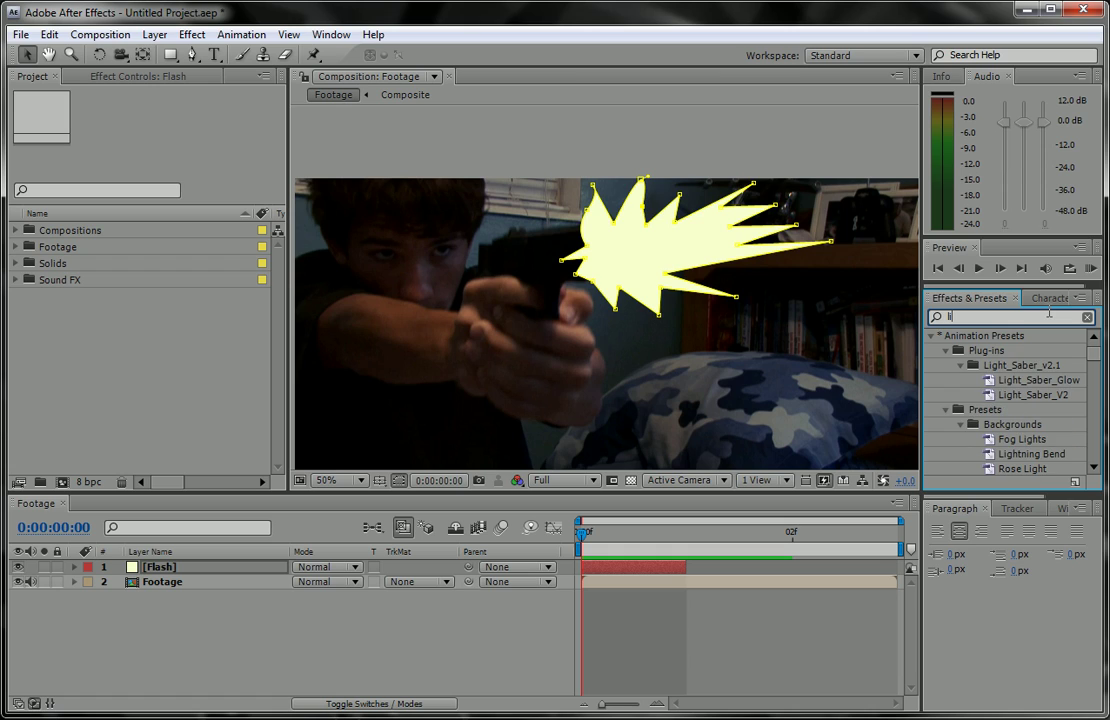
text(qui)
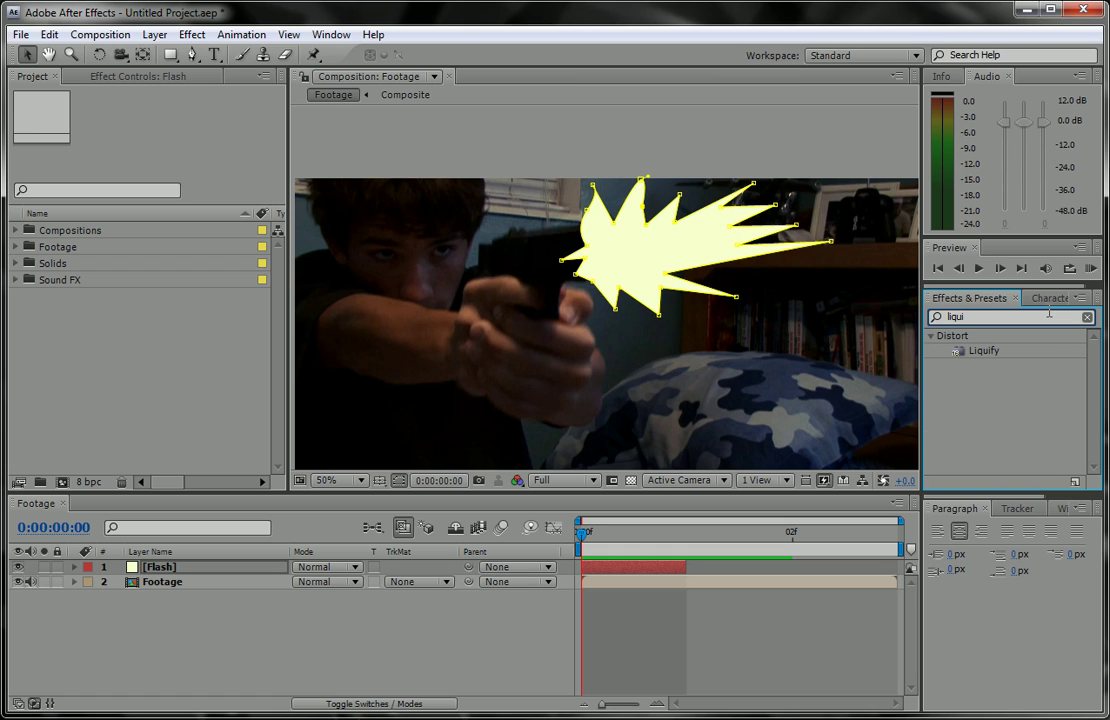
mouse_move(980, 358)
mouse_down()
mouse_move(986, 367)
mouse_move(303, 598)
mouse_move(247, 566)
mouse_up()
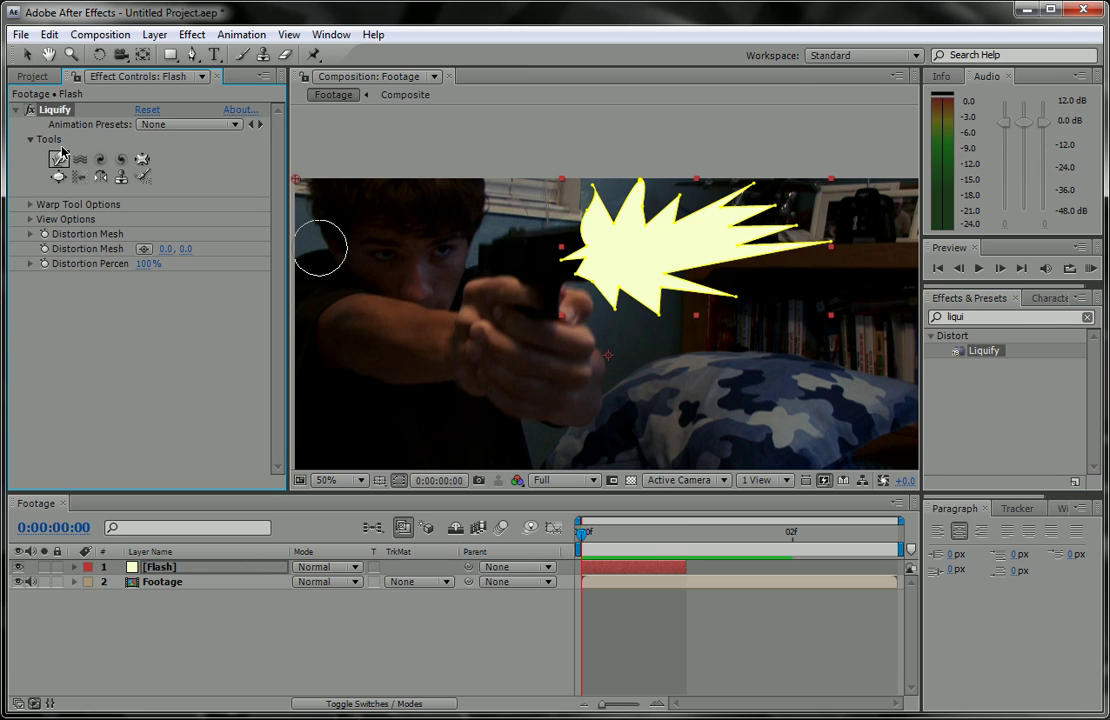
Set the Liquify warp brush size to 25 and brush pressure to 51, and activate the Warp tool over the flash
click(30, 206)
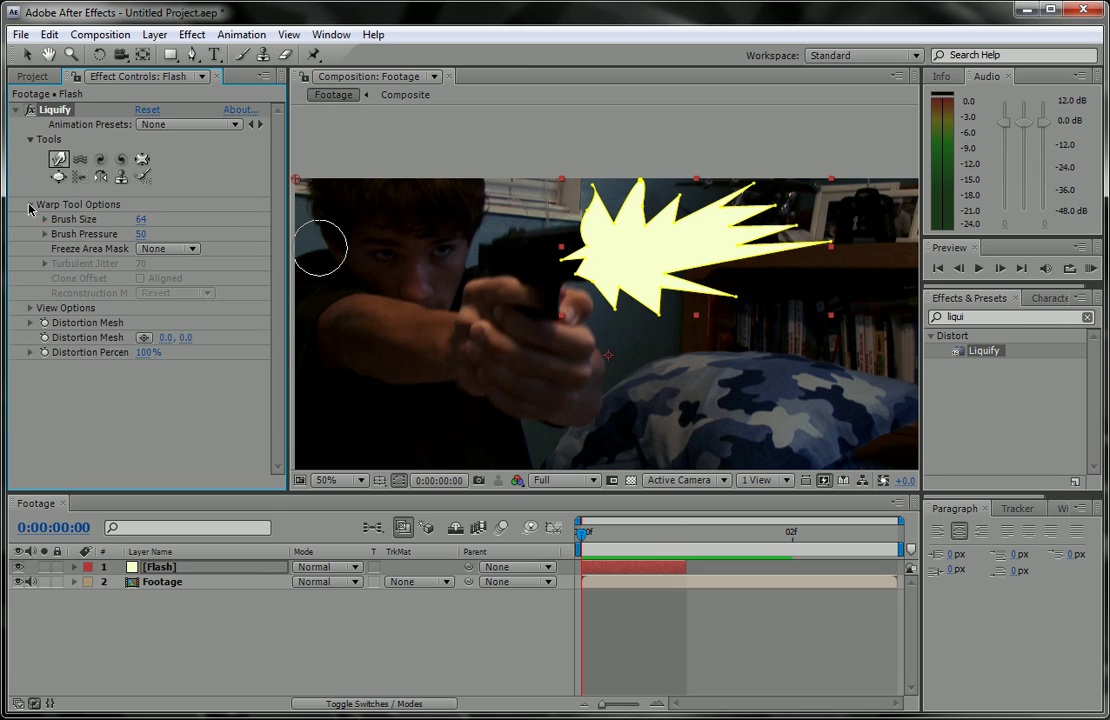
drag(142, 229, 131, 228)
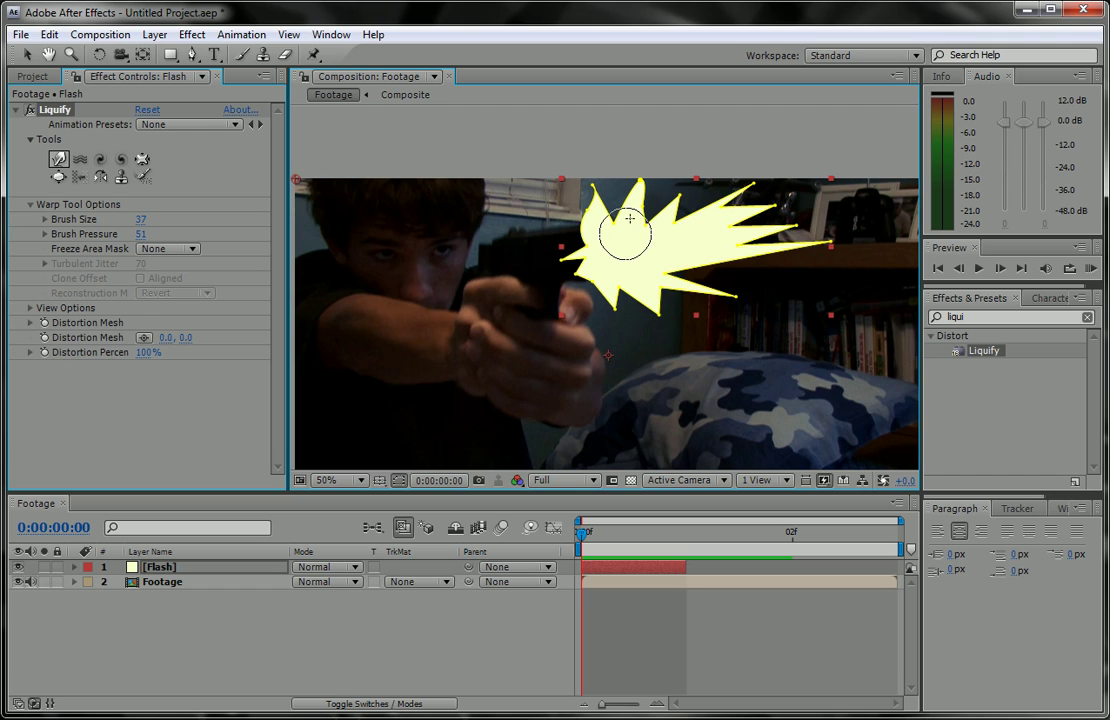
drag(625, 234, 620, 236)
key(space)
scroll(620, 228, up, 1)
drag(644, 193, 585, 272)
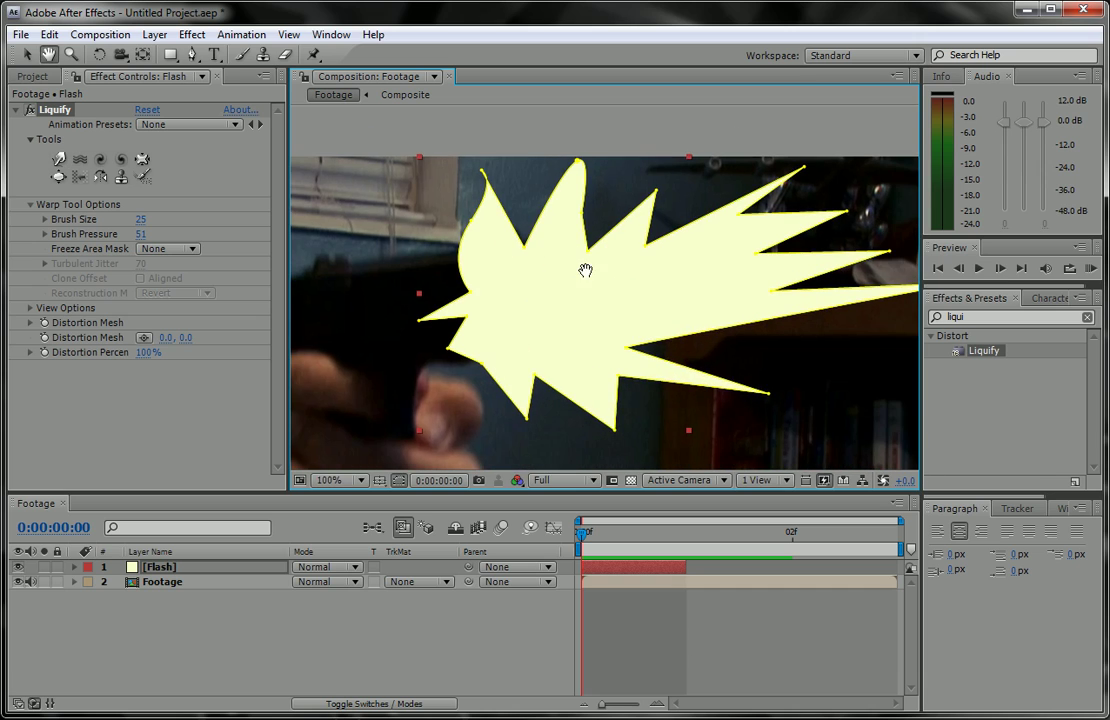
click(59, 158)
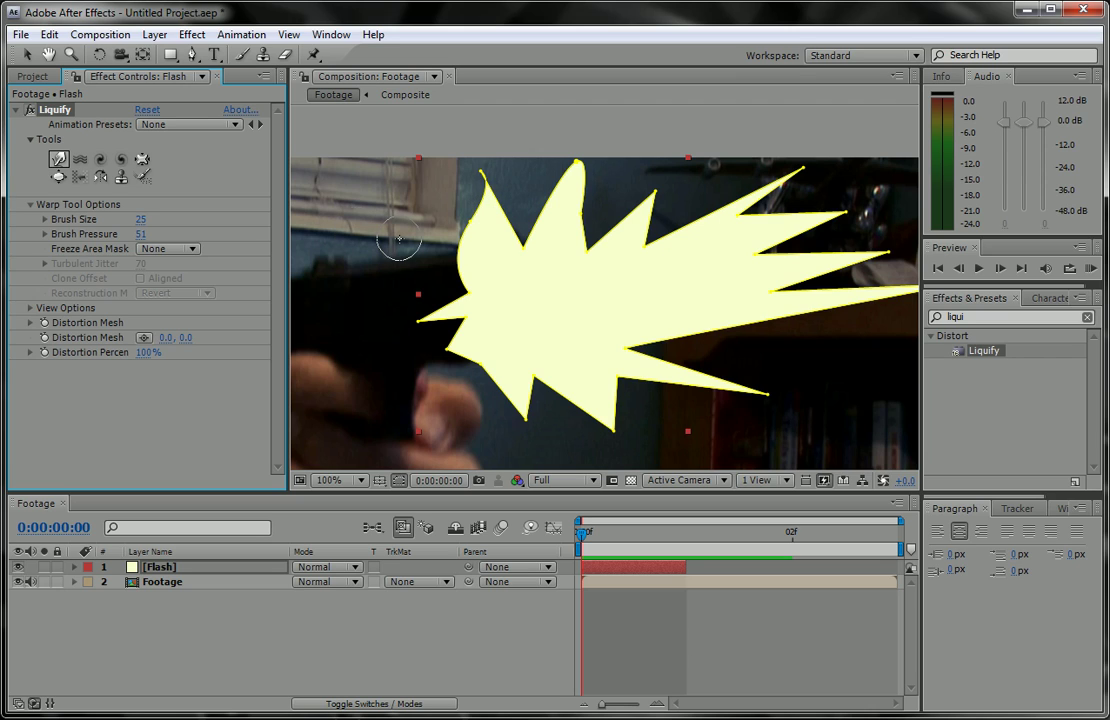
Reduce the warp brush size to 18, smear the flash's rear upper spike and hide the mask outline
mouse_move(491, 234)
mouse_down()
mouse_move(488, 220)
mouse_move(510, 234)
mouse_move(484, 234)
mouse_move(515, 234)
mouse_up()
mouse_move(415, 213)
mouse_down()
mouse_move(340, 214)
mouse_move(498, 216)
mouse_move(503, 230)
mouse_move(486, 233)
mouse_up()
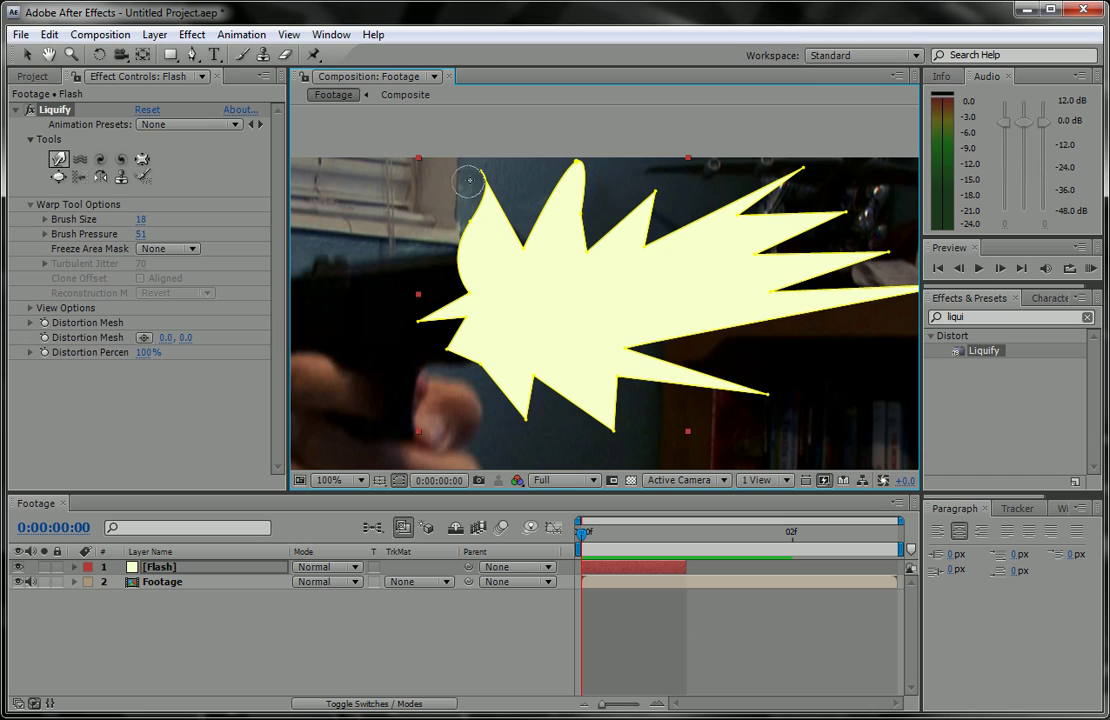
mouse_move(487, 189)
mouse_down()
mouse_move(471, 203)
mouse_move(478, 233)
mouse_up()
click(398, 481)
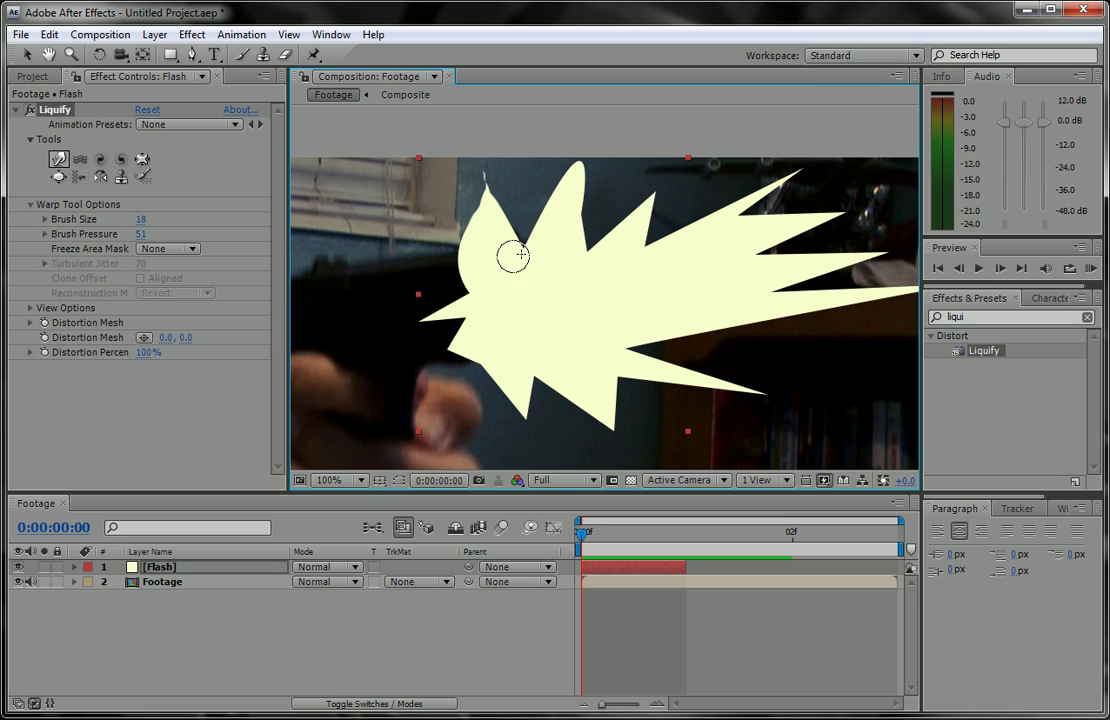
Warp the edges all around the flash with short strokes to give its spikes a ragged, wavy outline
drag(489, 217, 497, 208)
mouse_move(473, 166)
mouse_down()
mouse_move(484, 229)
mouse_move(490, 219)
mouse_move(429, 223)
mouse_move(459, 235)
mouse_move(447, 217)
mouse_move(470, 217)
mouse_move(459, 184)
mouse_move(462, 234)
mouse_move(395, 254)
mouse_move(453, 264)
mouse_up()
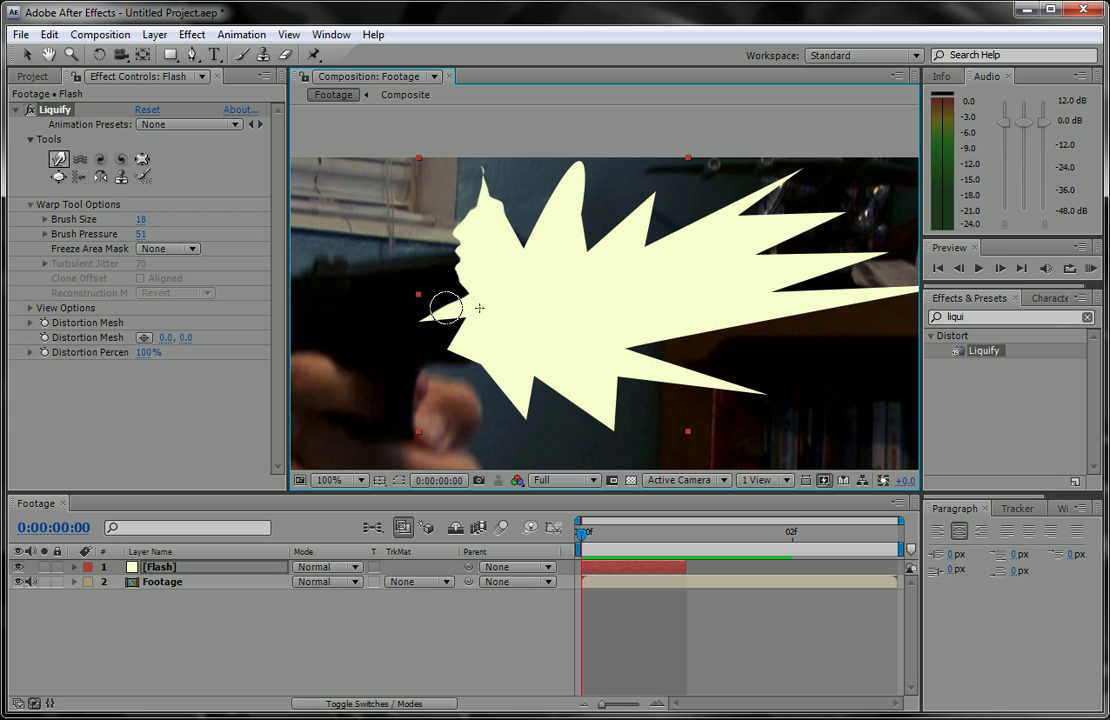
mouse_move(446, 310)
mouse_down()
mouse_move(410, 318)
mouse_move(463, 312)
mouse_move(476, 357)
mouse_move(523, 348)
mouse_up()
drag(488, 415, 521, 370)
drag(508, 434, 553, 339)
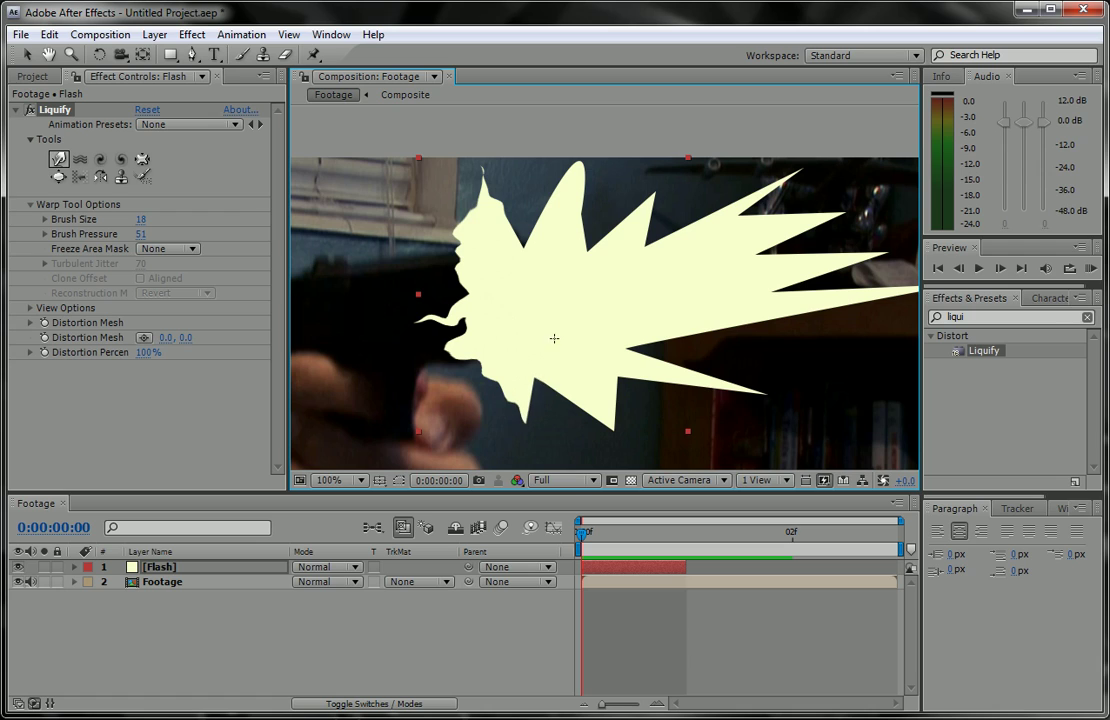
mouse_move(549, 396)
mouse_down()
mouse_move(563, 333)
mouse_move(565, 352)
mouse_up()
mouse_move(592, 414)
mouse_down()
mouse_move(608, 361)
mouse_move(798, 331)
mouse_move(815, 290)
mouse_move(803, 283)
mouse_move(795, 228)
mouse_move(835, 203)
mouse_move(738, 212)
mouse_move(666, 239)
mouse_move(595, 190)
mouse_move(560, 213)
mouse_move(585, 213)
mouse_move(540, 181)
mouse_move(548, 150)
mouse_up()
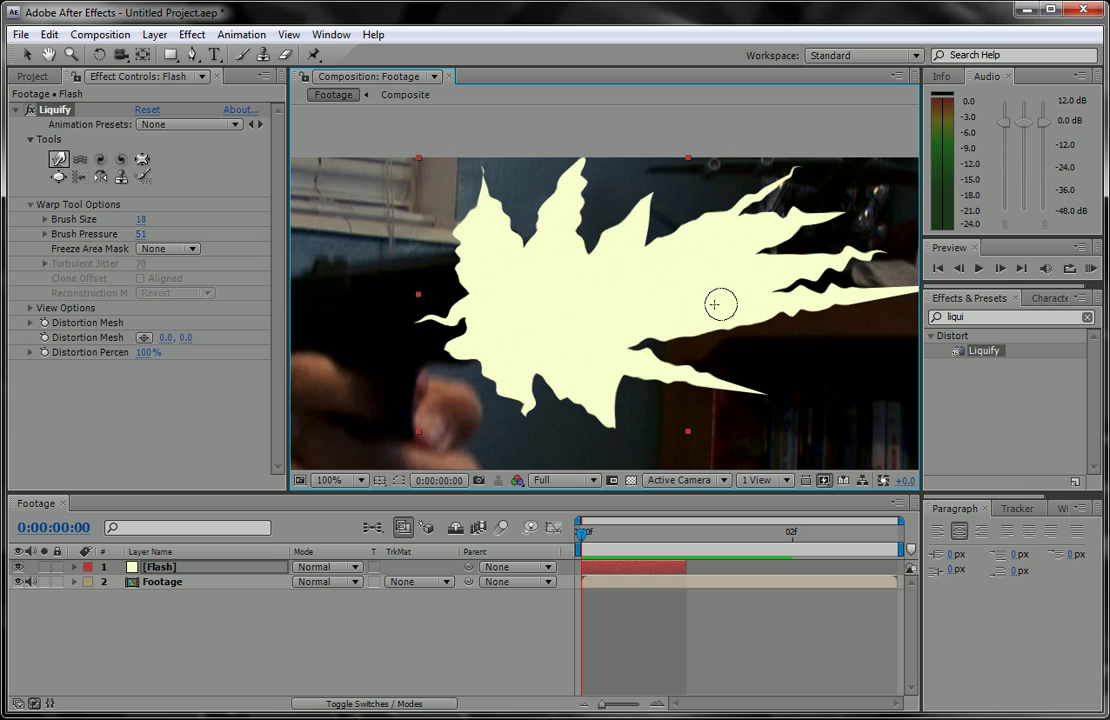
Set the warp brush size to 26 and push the flash's rear upper spikes and rear edge outward
key(comma)
drag(694, 289, 642, 302)
scroll(715, 258, up, 1)
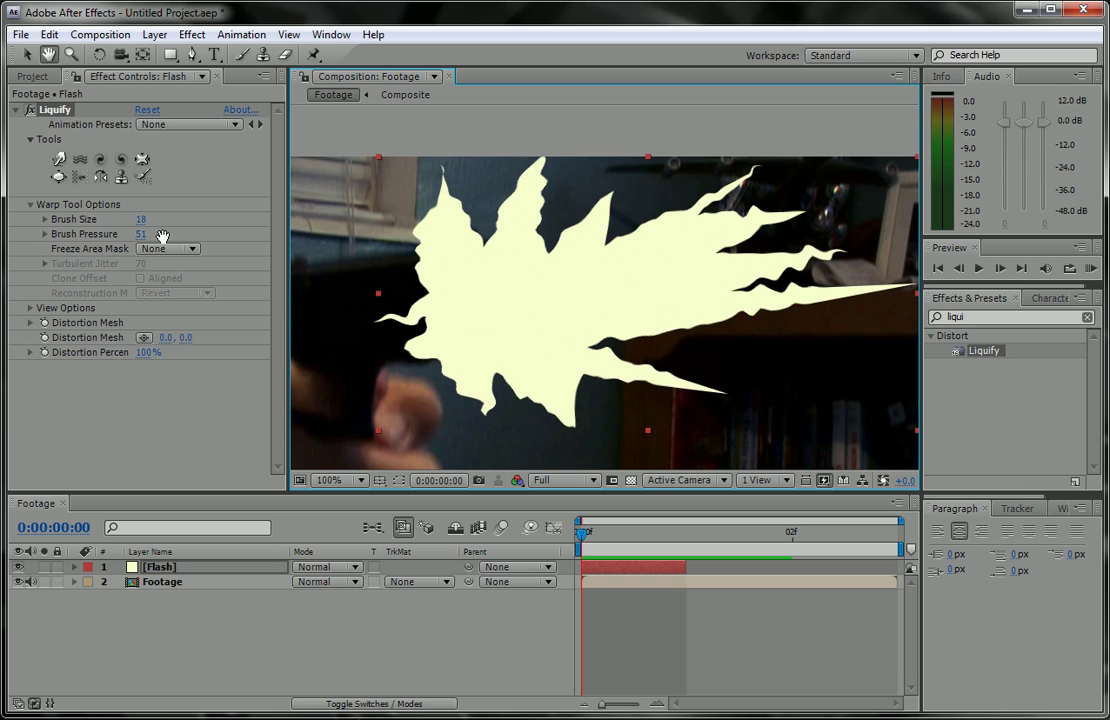
key(v)
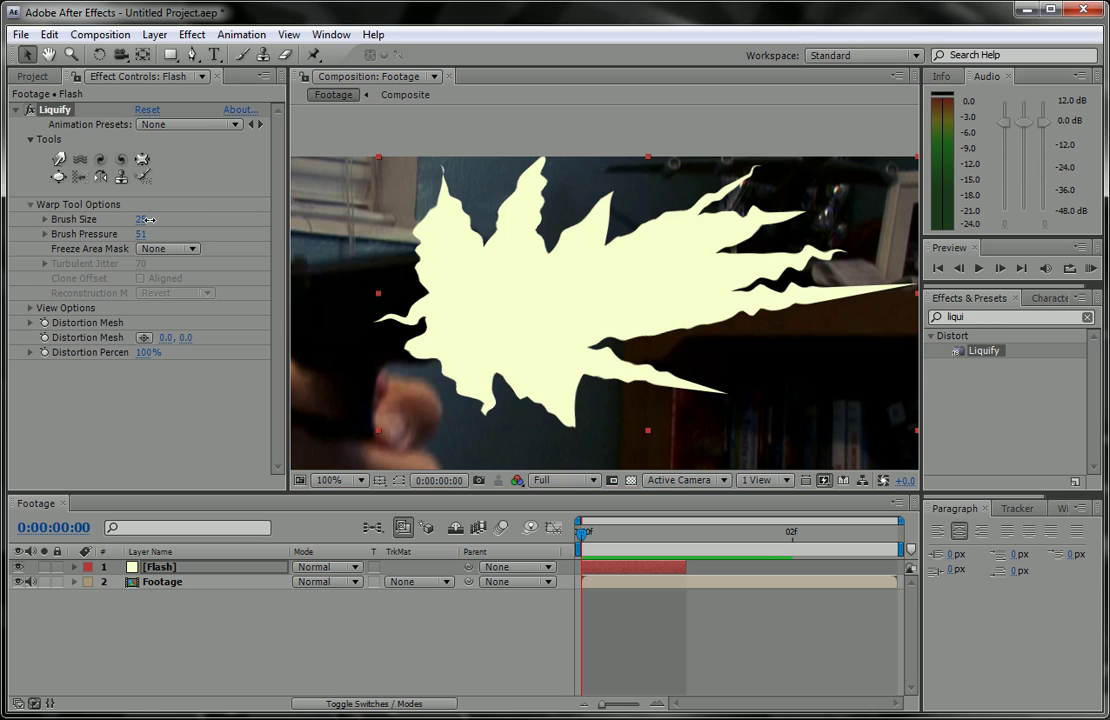
click(58, 158)
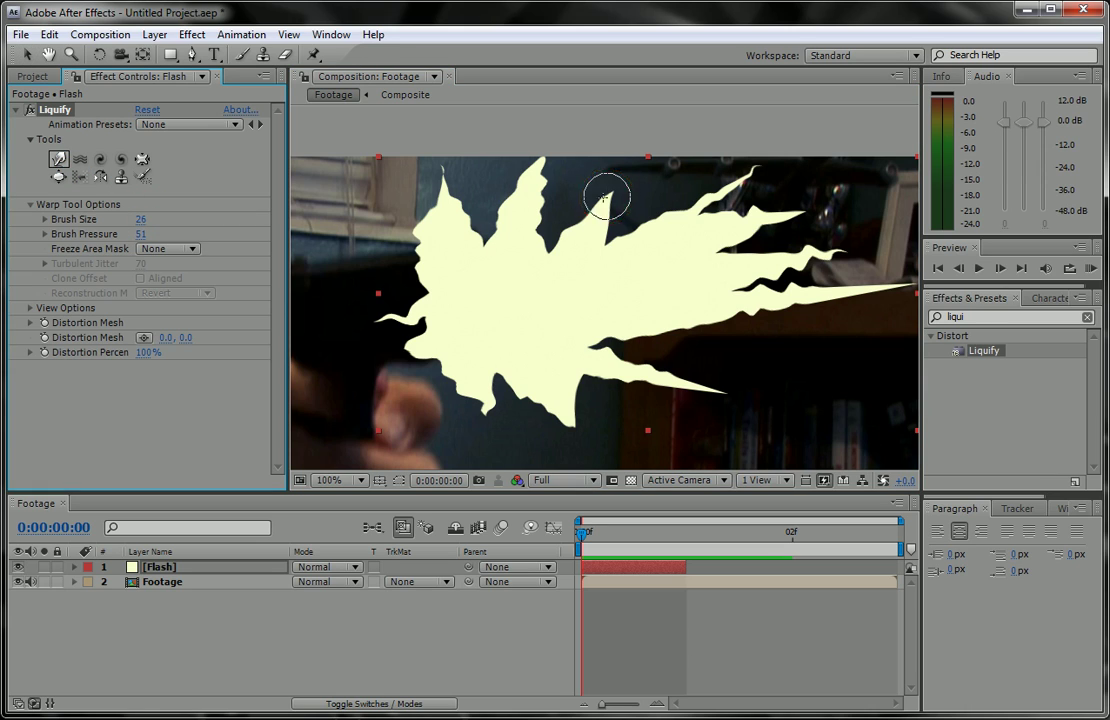
click(552, 145)
mouse_move(492, 188)
mouse_down()
mouse_move(425, 239)
mouse_move(510, 254)
mouse_move(507, 241)
mouse_move(507, 259)
mouse_move(550, 218)
mouse_move(482, 254)
mouse_up()
drag(472, 298, 370, 266)
mouse_move(449, 272)
mouse_down()
mouse_move(372, 260)
mouse_move(359, 310)
mouse_up()
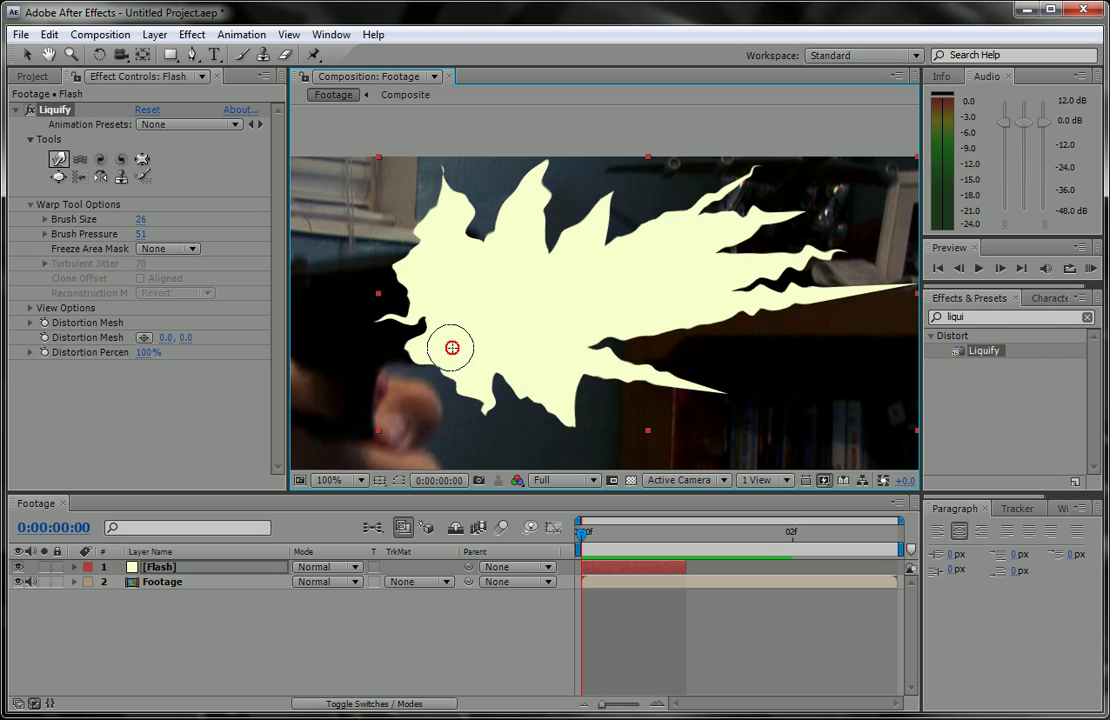
Warp the flash's lower edge and forward spikes outward to smooth and thicken them
drag(451, 347, 339, 400)
drag(472, 387, 480, 435)
mouse_move(488, 359)
mouse_down()
mouse_move(523, 403)
mouse_move(523, 383)
mouse_move(527, 422)
mouse_move(645, 372)
mouse_move(598, 335)
mouse_move(666, 331)
mouse_move(565, 337)
mouse_move(784, 335)
mouse_move(716, 304)
mouse_move(796, 352)
mouse_up()
mouse_move(750, 316)
mouse_down()
mouse_move(809, 342)
mouse_move(768, 300)
mouse_move(863, 334)
mouse_up()
mouse_move(810, 302)
mouse_down()
mouse_move(898, 322)
mouse_move(731, 289)
mouse_move(772, 258)
mouse_move(876, 220)
mouse_up()
drag(788, 229, 828, 188)
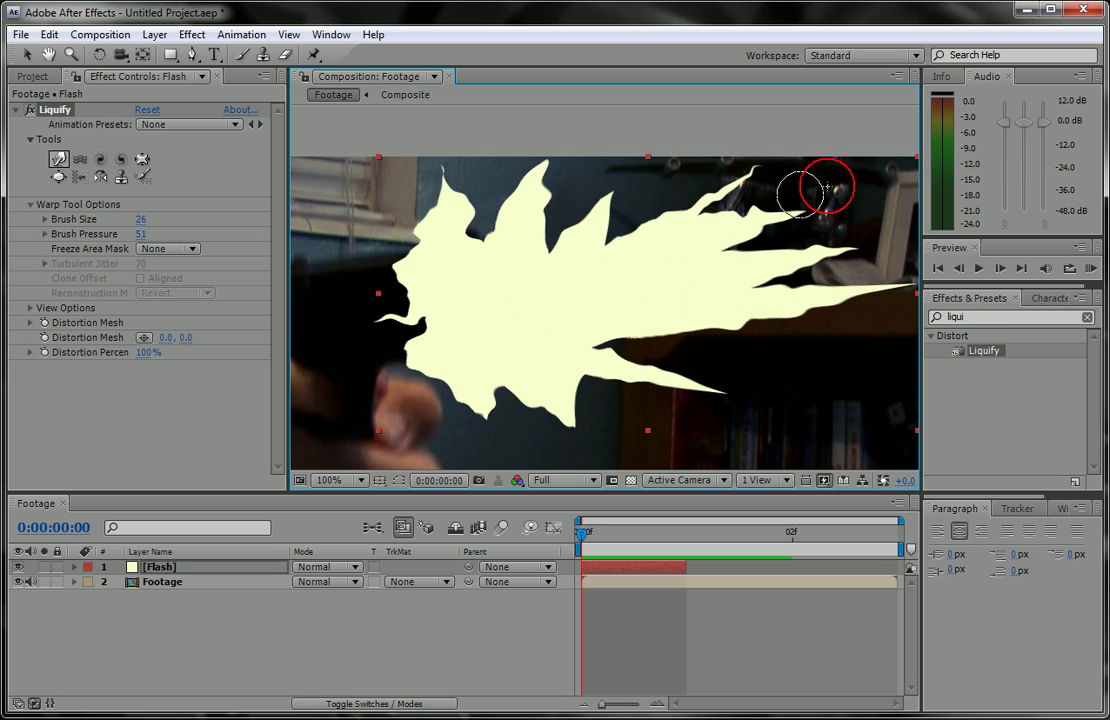
drag(762, 204, 840, 173)
drag(667, 222, 735, 183)
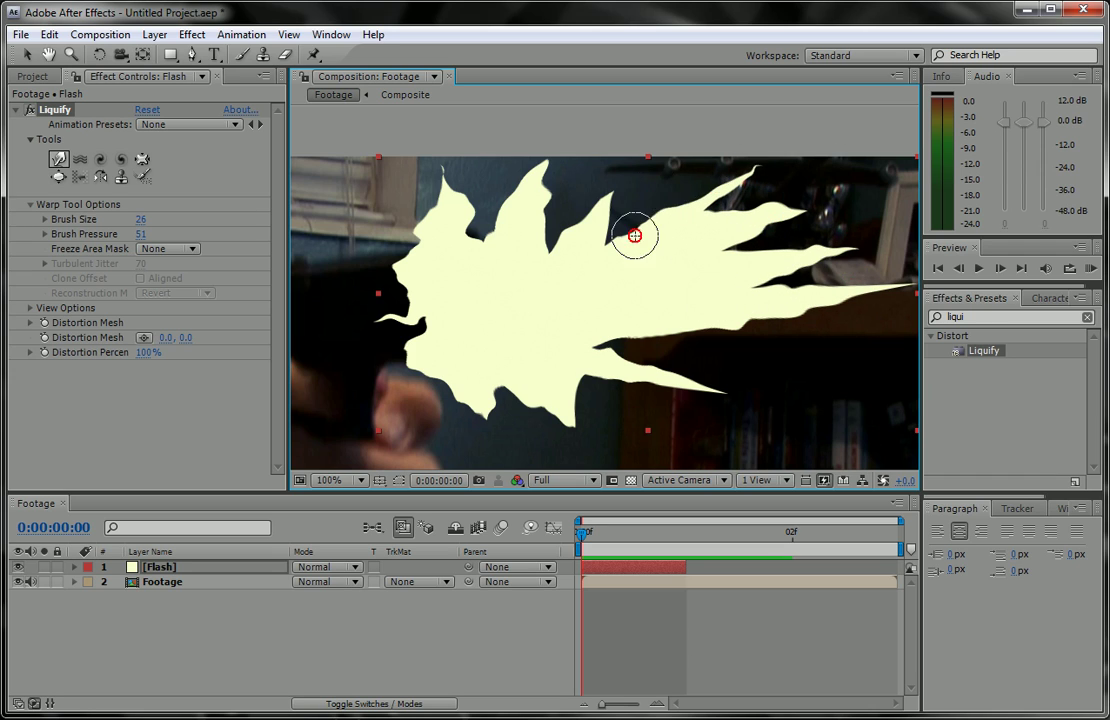
Fill in the gaps between the flash's upper spikes with warp strokes and pull its rear edge back toward the gun
mouse_move(632, 184)
mouse_down()
mouse_move(591, 268)
mouse_move(591, 239)
mouse_move(571, 229)
mouse_move(545, 259)
mouse_move(568, 197)
mouse_move(549, 216)
mouse_move(587, 164)
mouse_move(521, 226)
mouse_move(571, 211)
mouse_move(595, 182)
mouse_move(545, 241)
mouse_move(600, 183)
mouse_move(539, 243)
mouse_move(473, 259)
mouse_up()
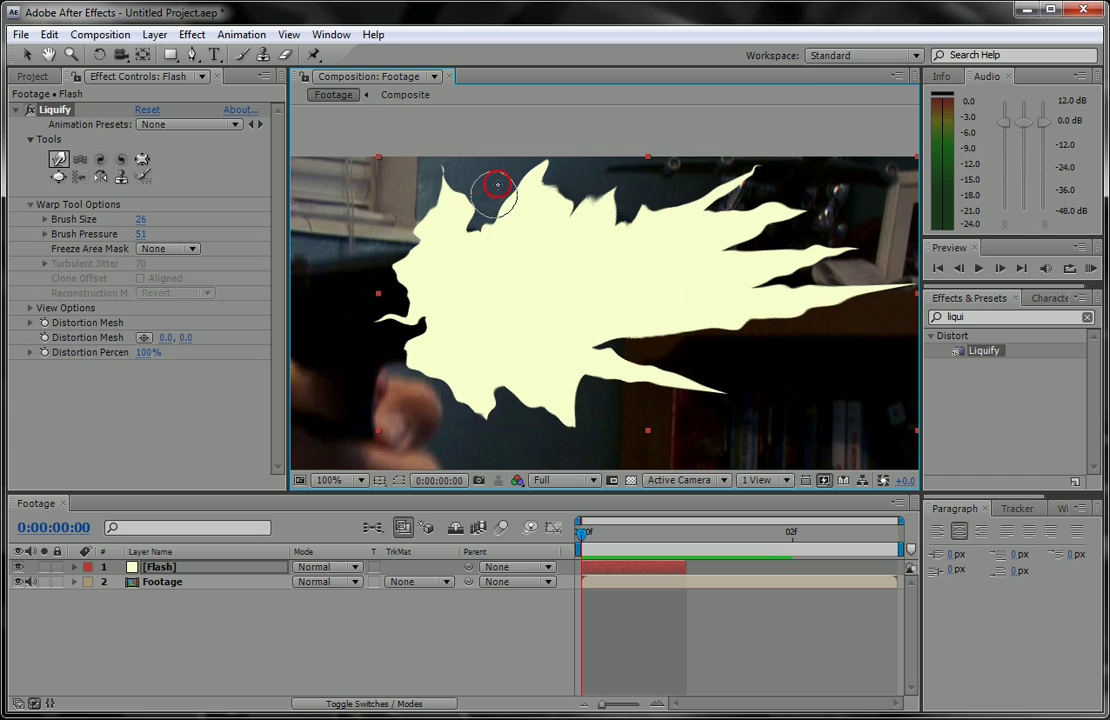
mouse_move(492, 195)
mouse_down()
mouse_move(461, 220)
mouse_move(376, 199)
mouse_up()
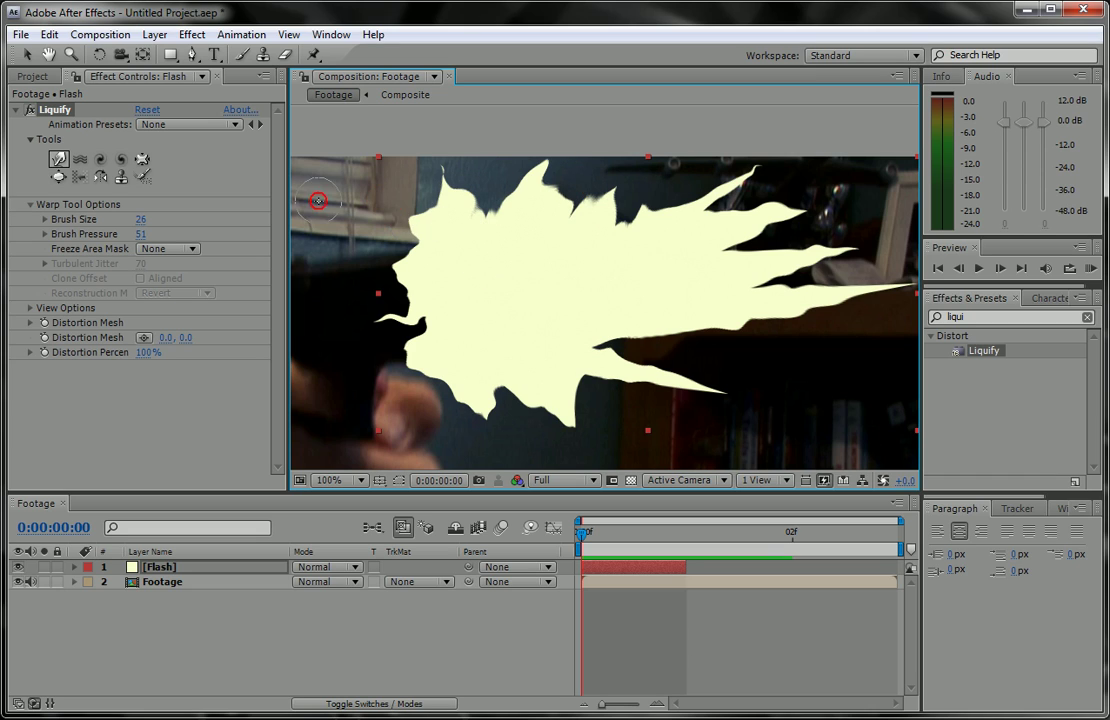
mouse_move(403, 260)
mouse_down()
mouse_move(326, 267)
mouse_move(390, 272)
mouse_up()
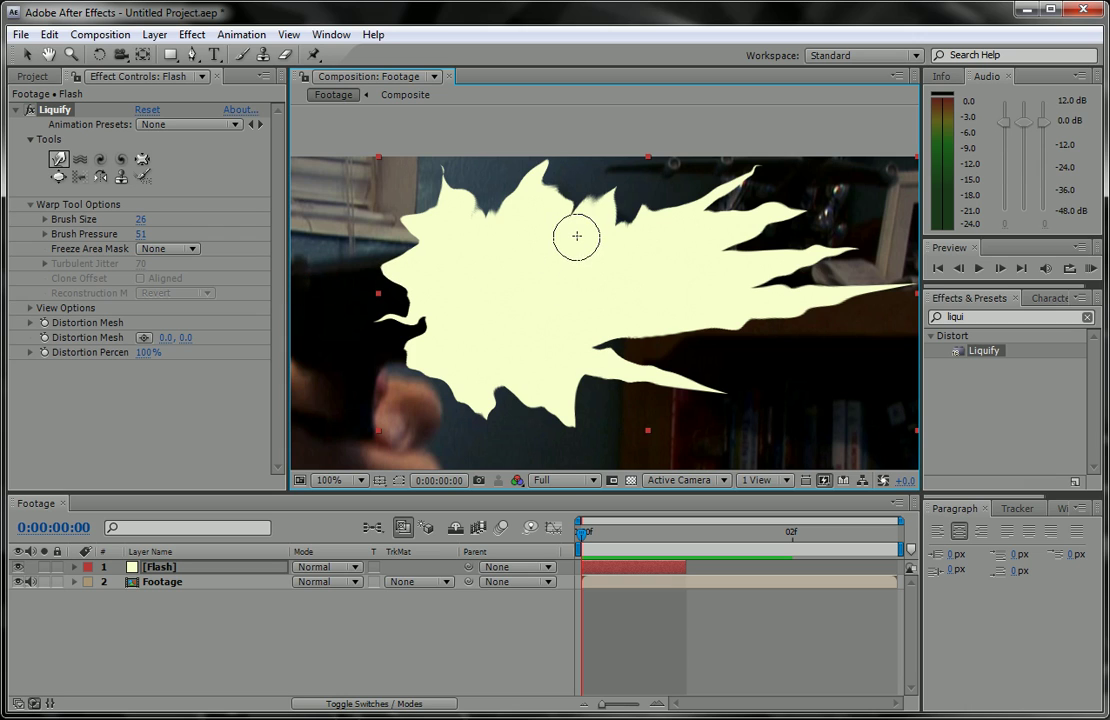
scroll(577, 236, up, 1)
drag(595, 168, 605, 229)
scroll(683, 209, down, 2)
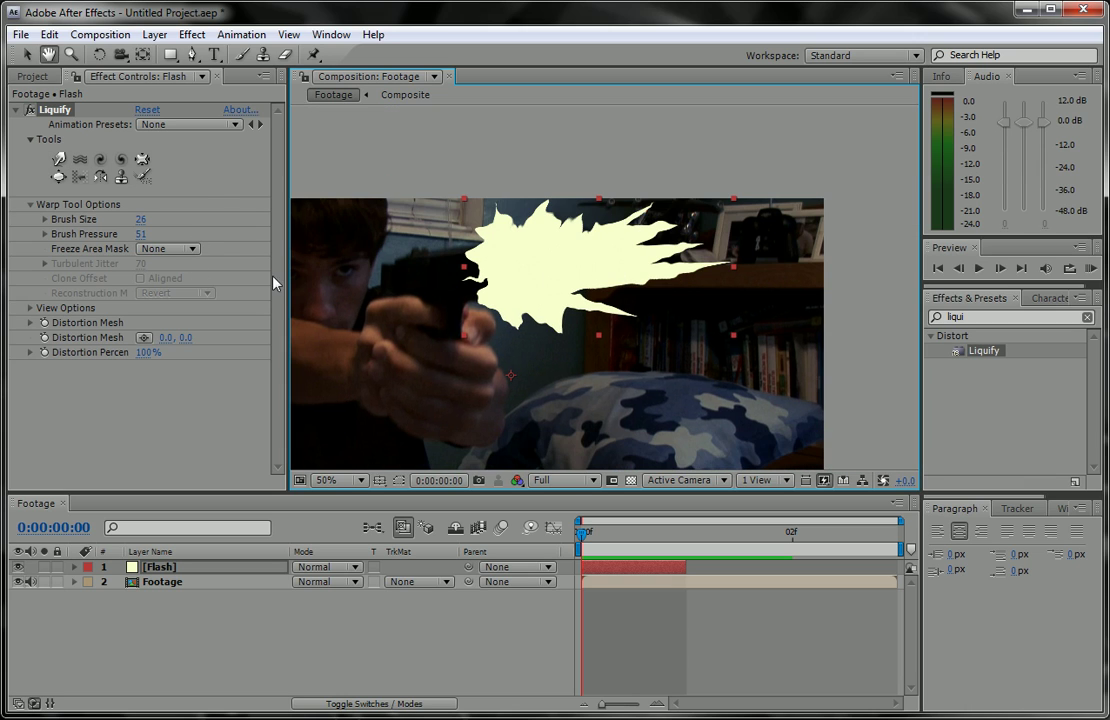
Set the warp brush size to 41 and warp the flash's lower front notch and its long forward spike
click(59, 160)
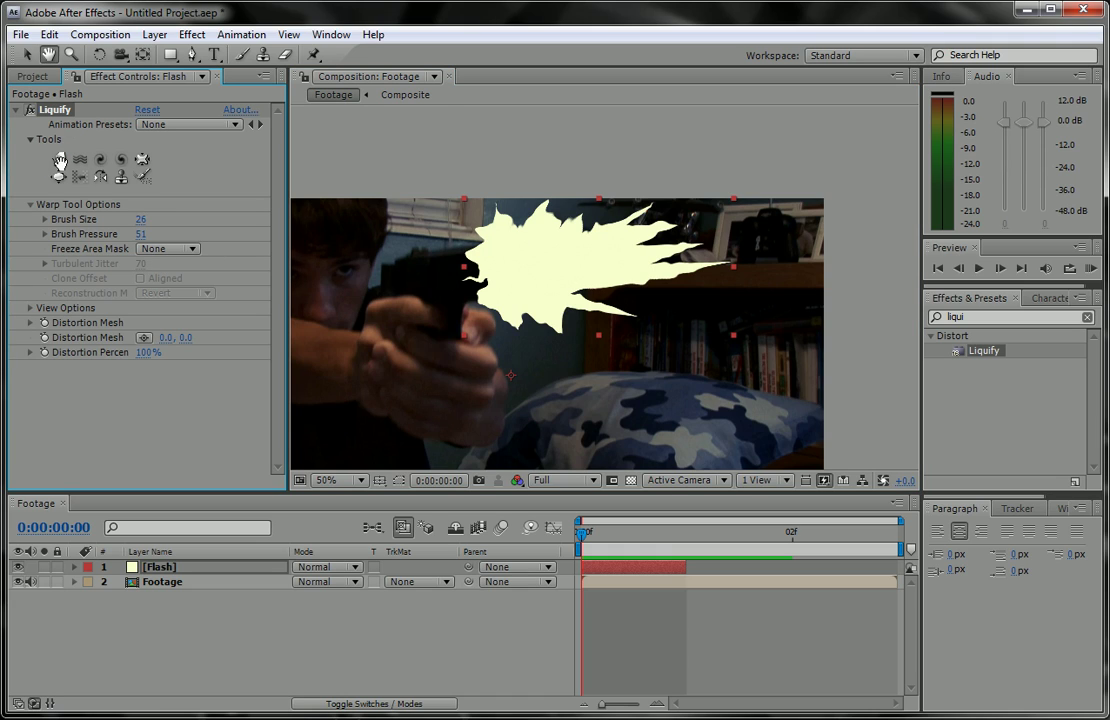
click(100, 177)
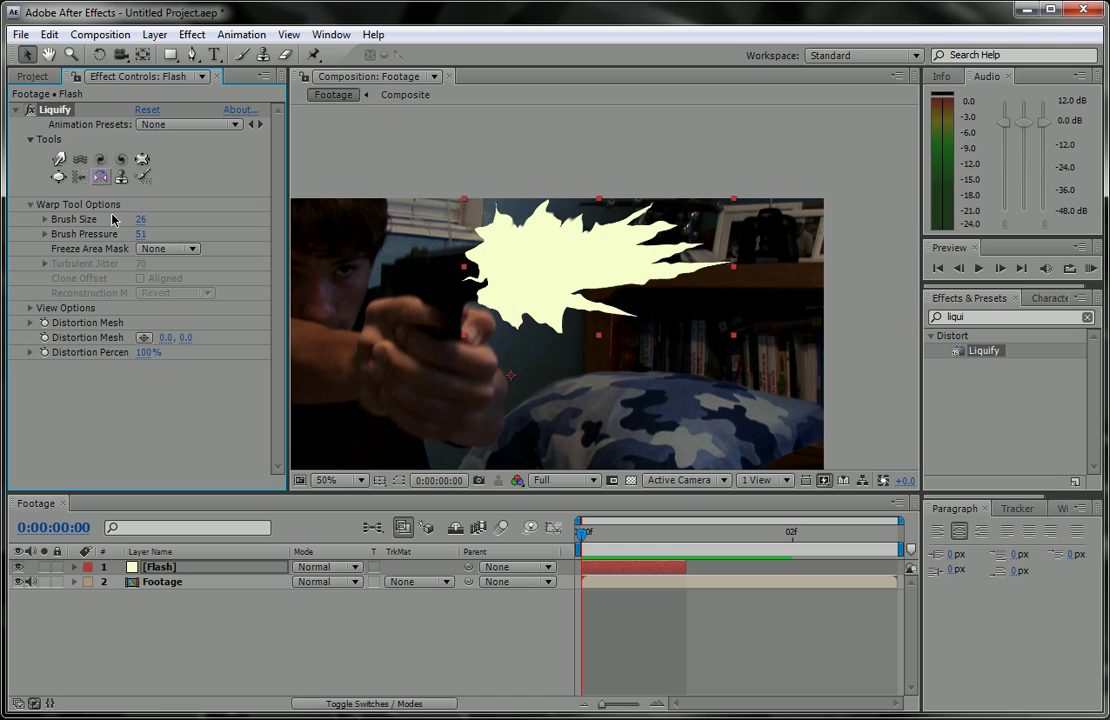
click(55, 162)
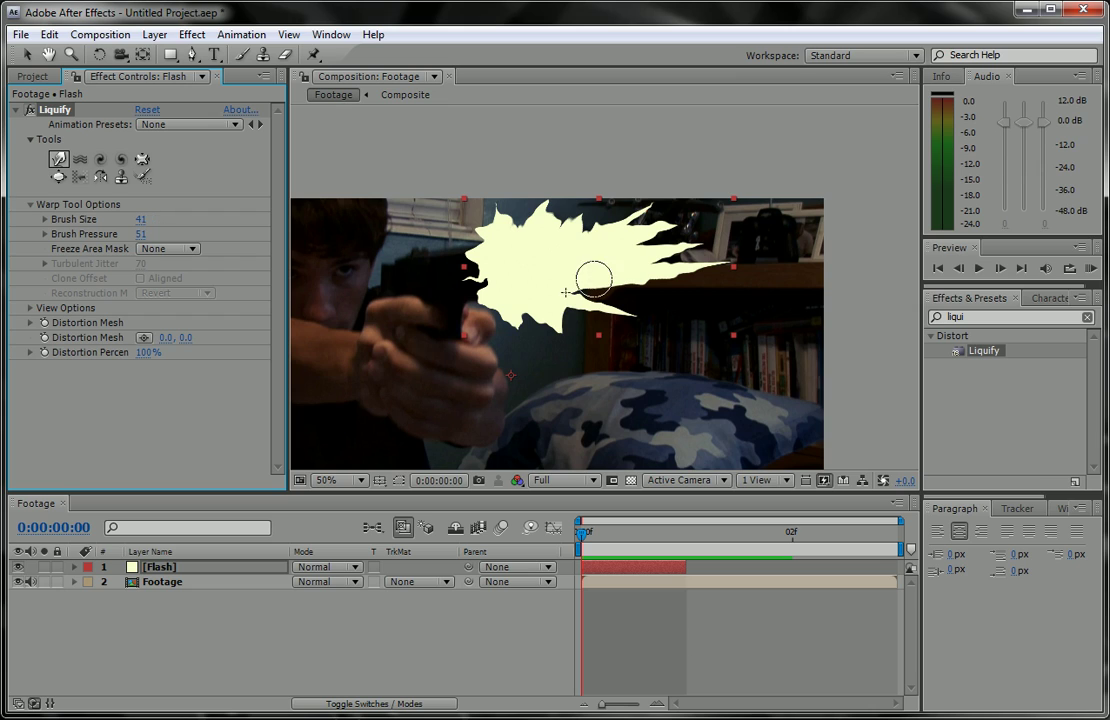
drag(565, 293, 602, 328)
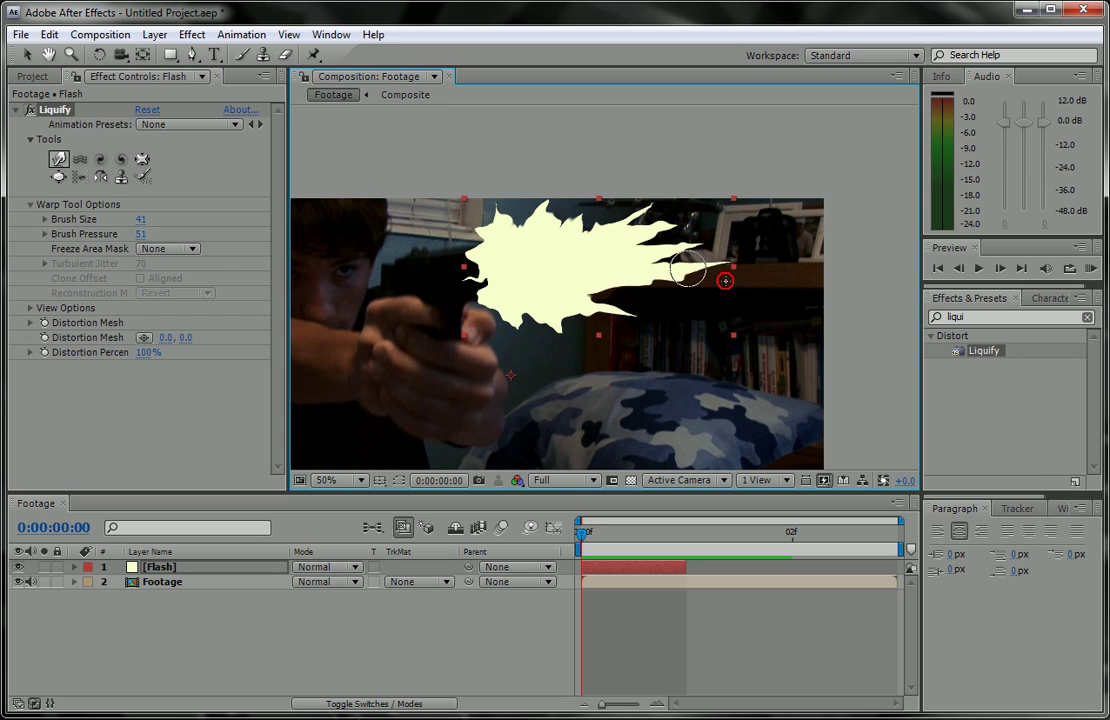
mouse_move(730, 278)
mouse_down()
mouse_move(731, 255)
mouse_move(685, 257)
mouse_up()
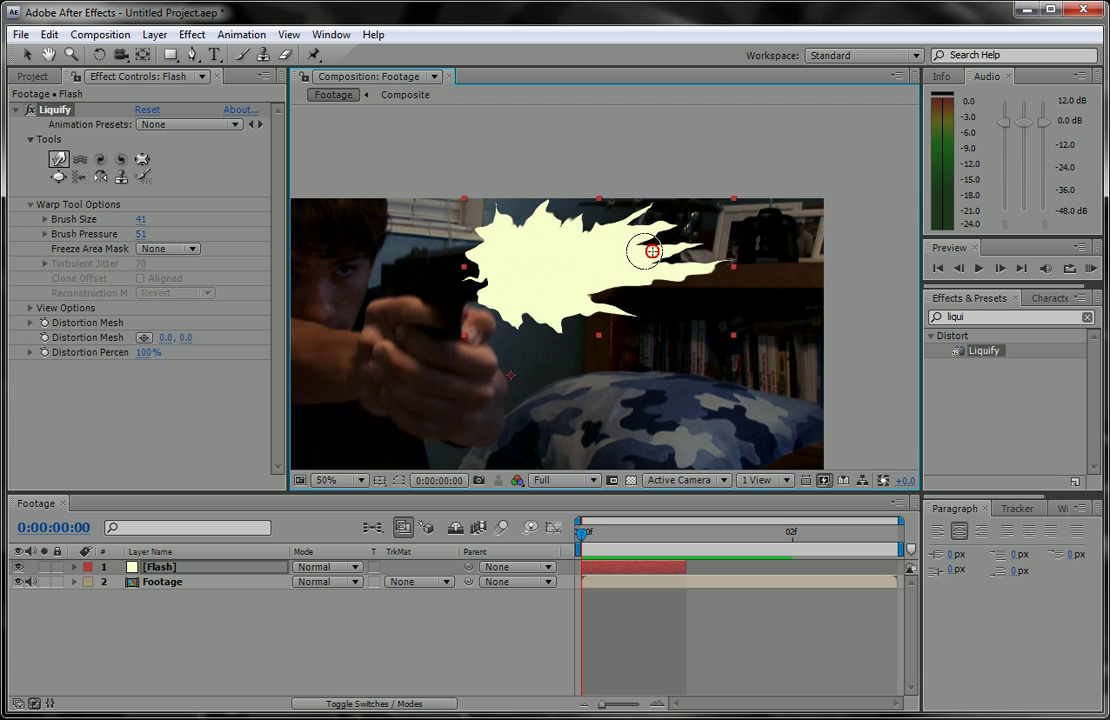
Set the warp brush size to 34 and stretch the flash's rear spike and rear bulges back toward the gun
scroll(545, 288, up, 1)
drag(629, 291, 730, 307)
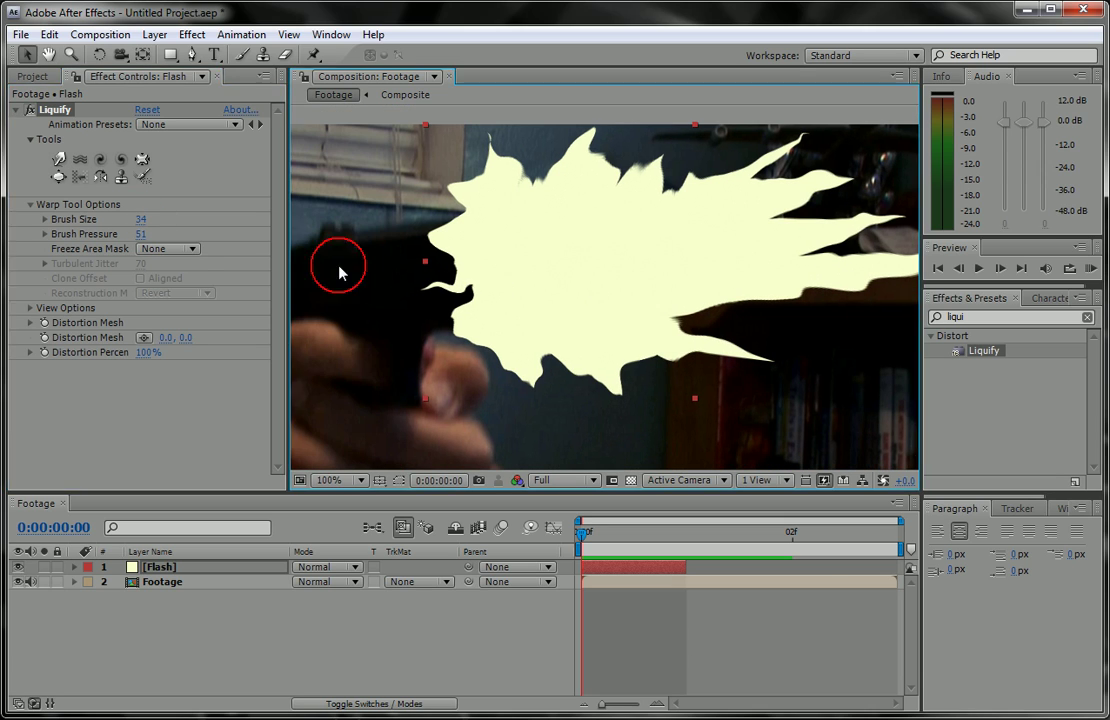
click(58, 158)
drag(466, 272, 405, 281)
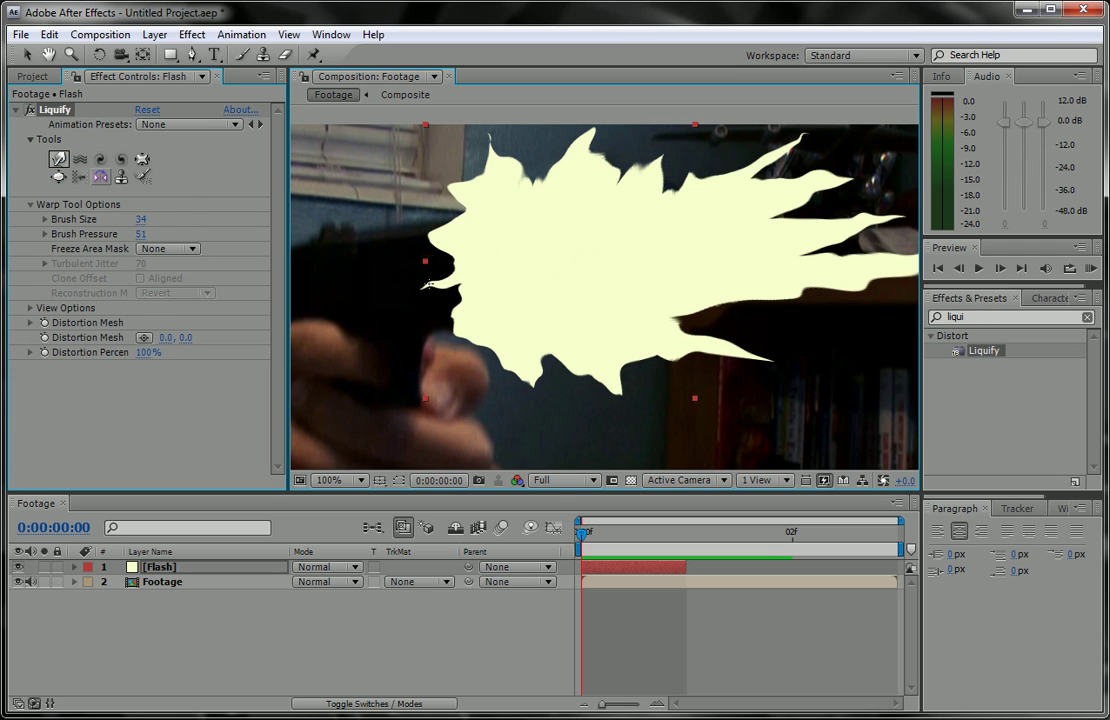
drag(490, 295, 354, 320)
drag(438, 276, 326, 277)
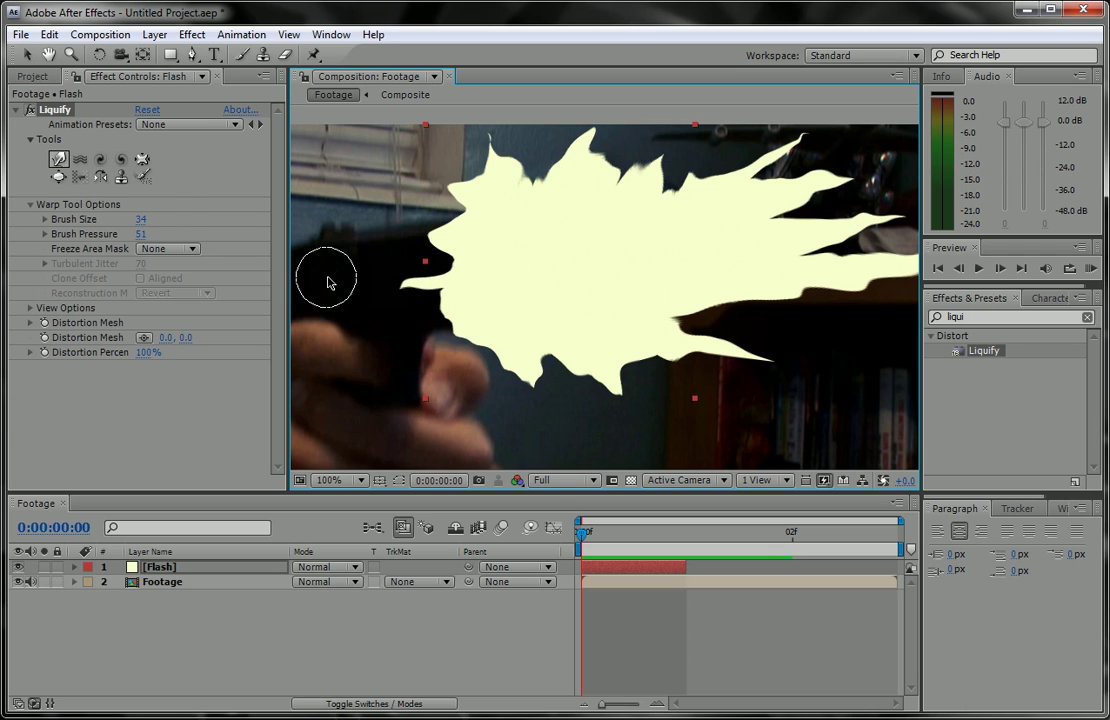
drag(472, 244, 362, 241)
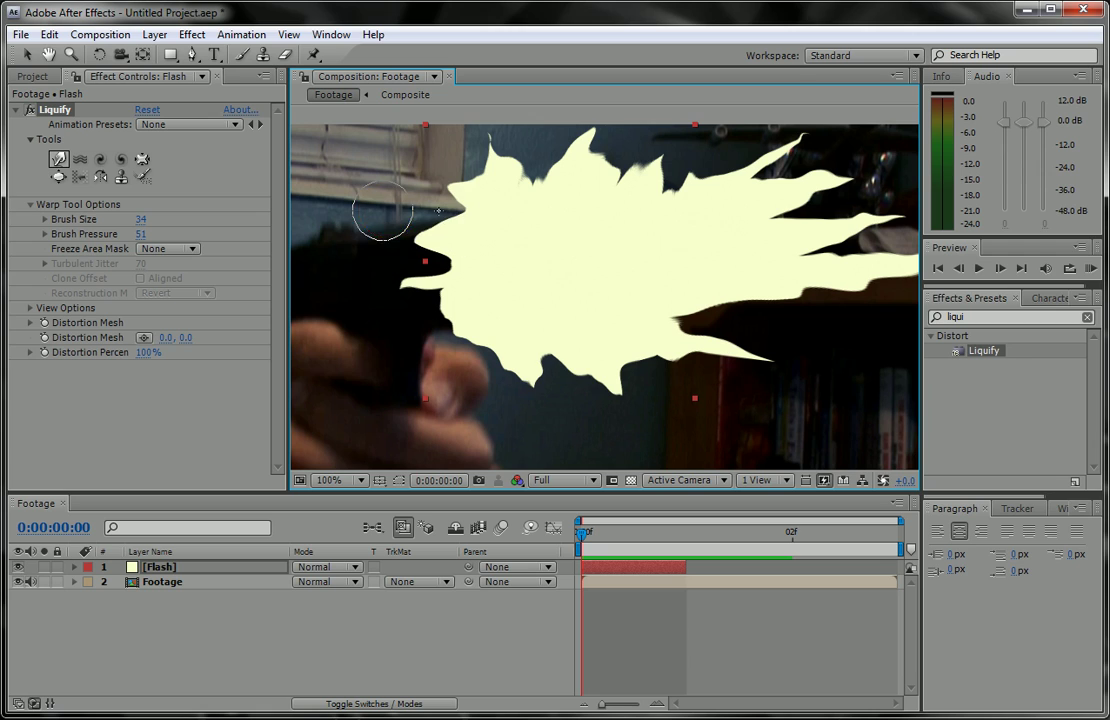
drag(469, 209, 436, 189)
Warp the notch above the lower front spike and push the forward spikes outward, then check the whole flash over the gun
drag(682, 332, 645, 426)
drag(668, 316, 803, 330)
drag(690, 283, 900, 285)
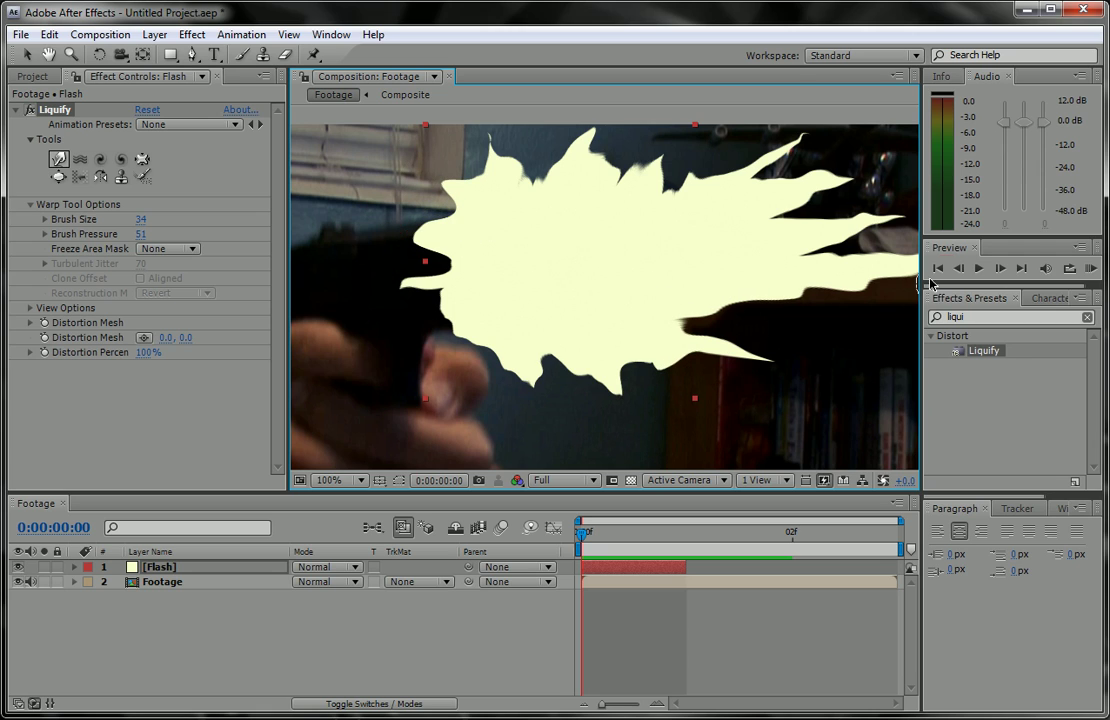
drag(807, 246, 946, 150)
drag(842, 220, 964, 130)
mouse_move(798, 214)
mouse_down()
mouse_move(964, 107)
mouse_move(951, 185)
mouse_up()
mouse_move(763, 224)
mouse_down()
mouse_move(871, 178)
mouse_move(528, 222)
mouse_up()
key(space)
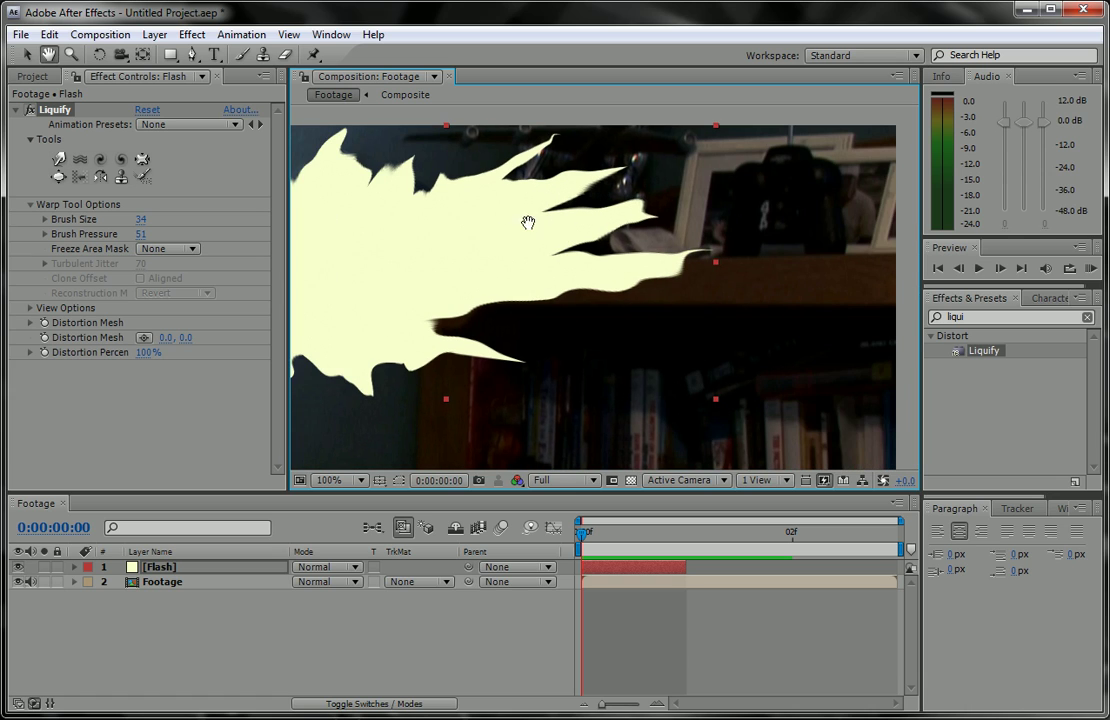
drag(549, 288, 597, 309)
drag(802, 234, 850, 218)
scroll(640, 290, down, 1)
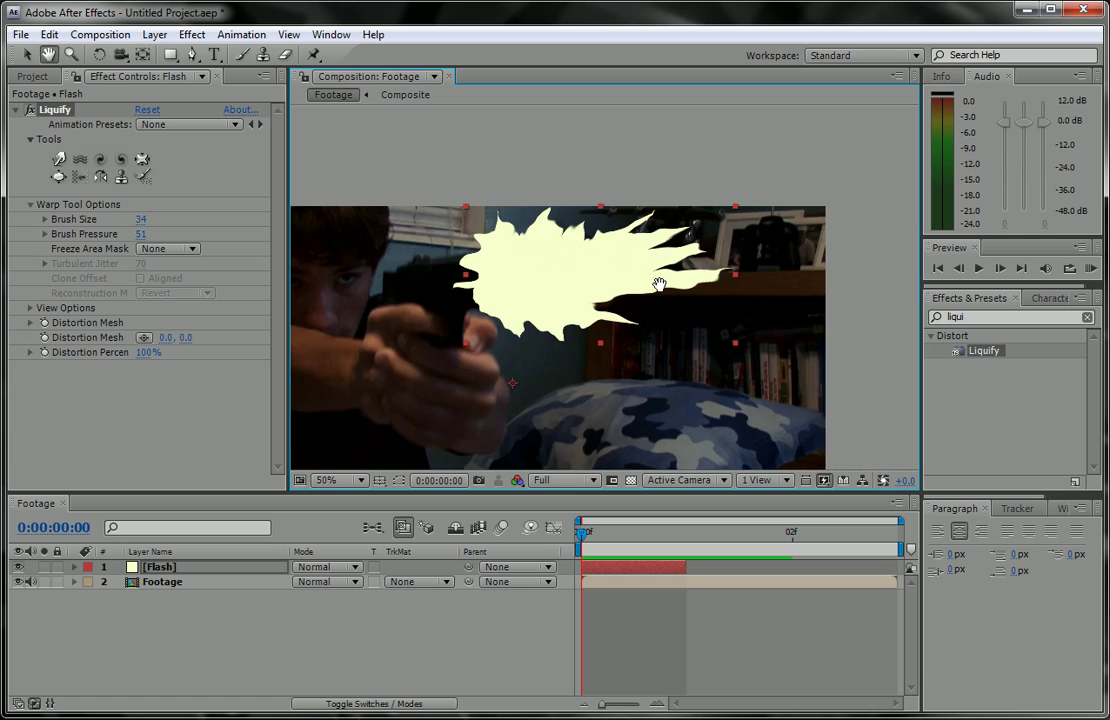
drag(569, 320, 709, 259)
click(477, 595)
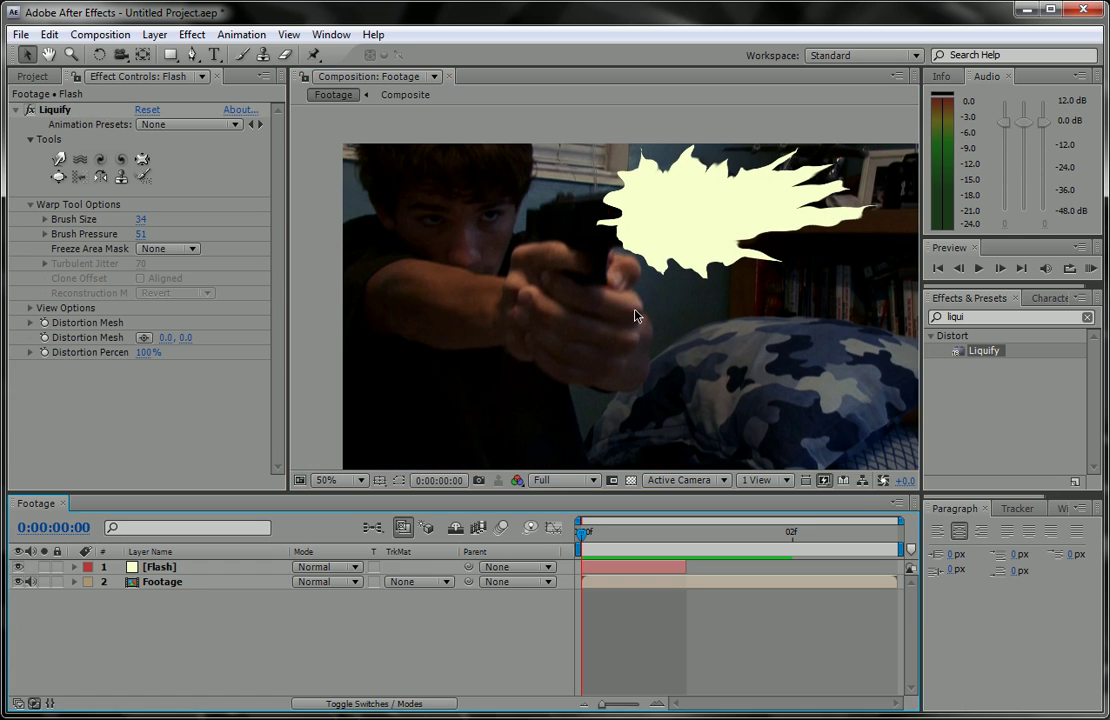
drag(633, 312, 575, 317)
drag(681, 282, 638, 292)
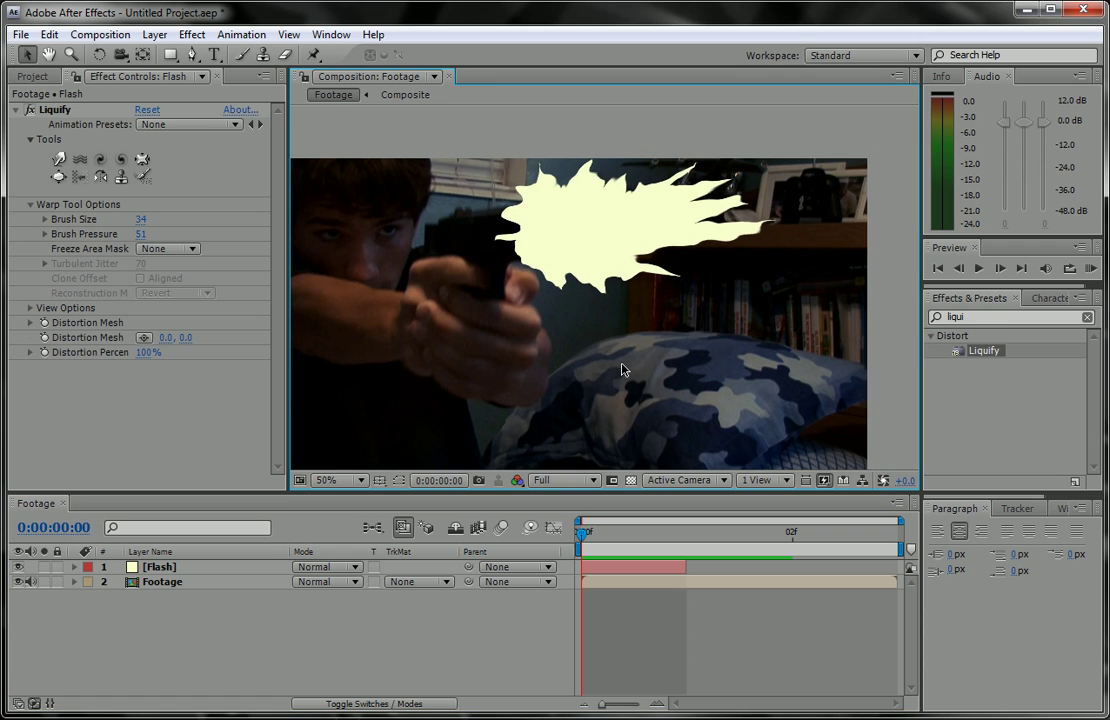
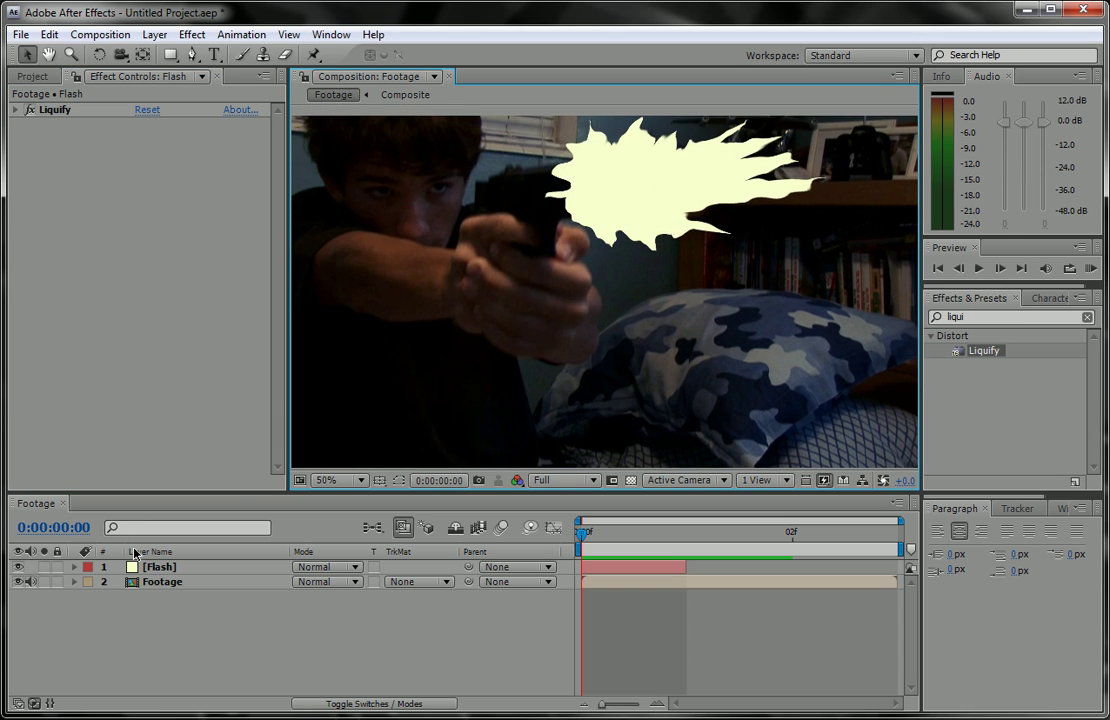
Reveal the Flash layer's mask and duplicate Mask 1
click(157, 567)
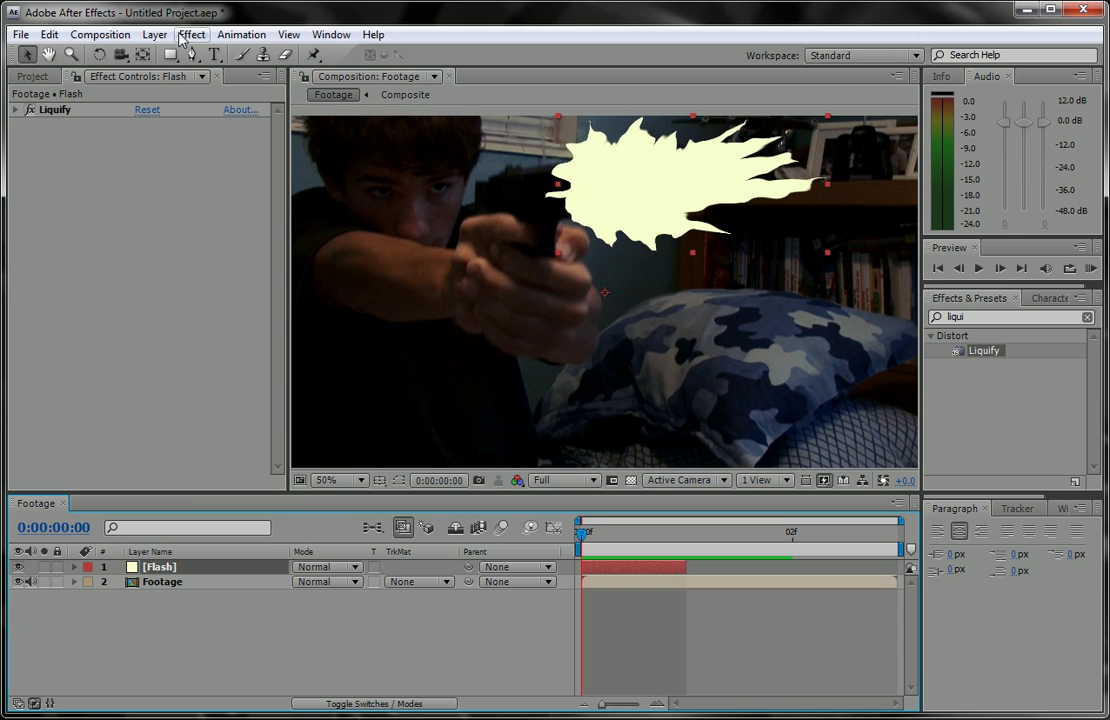
key(m)
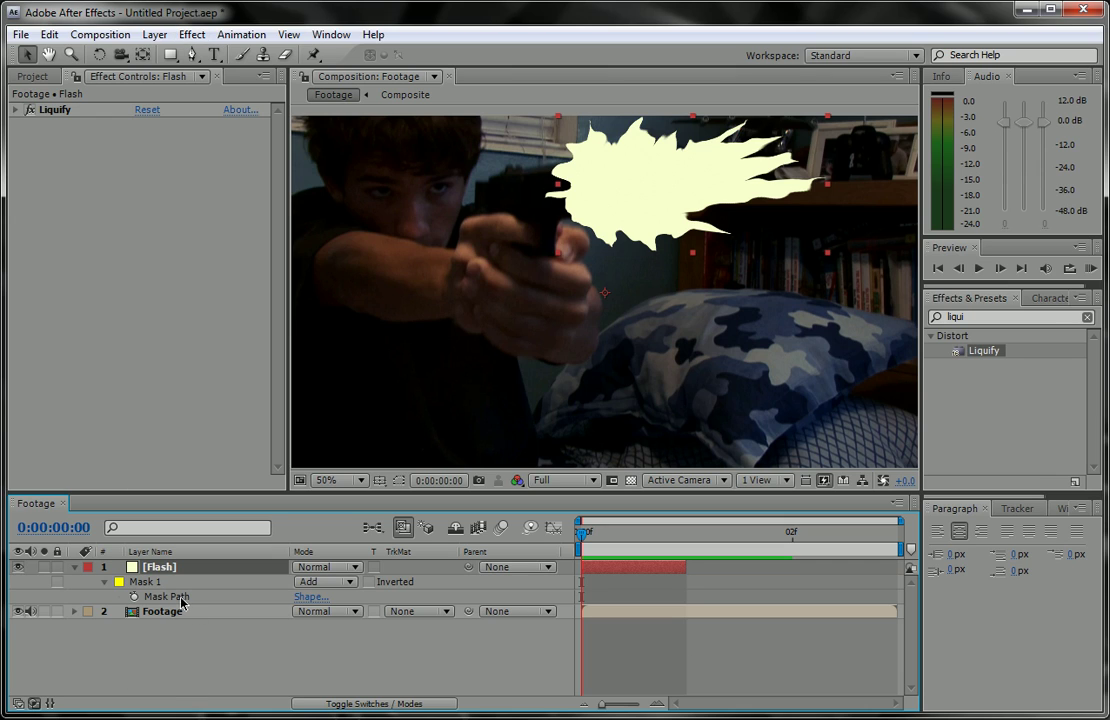
click(168, 585)
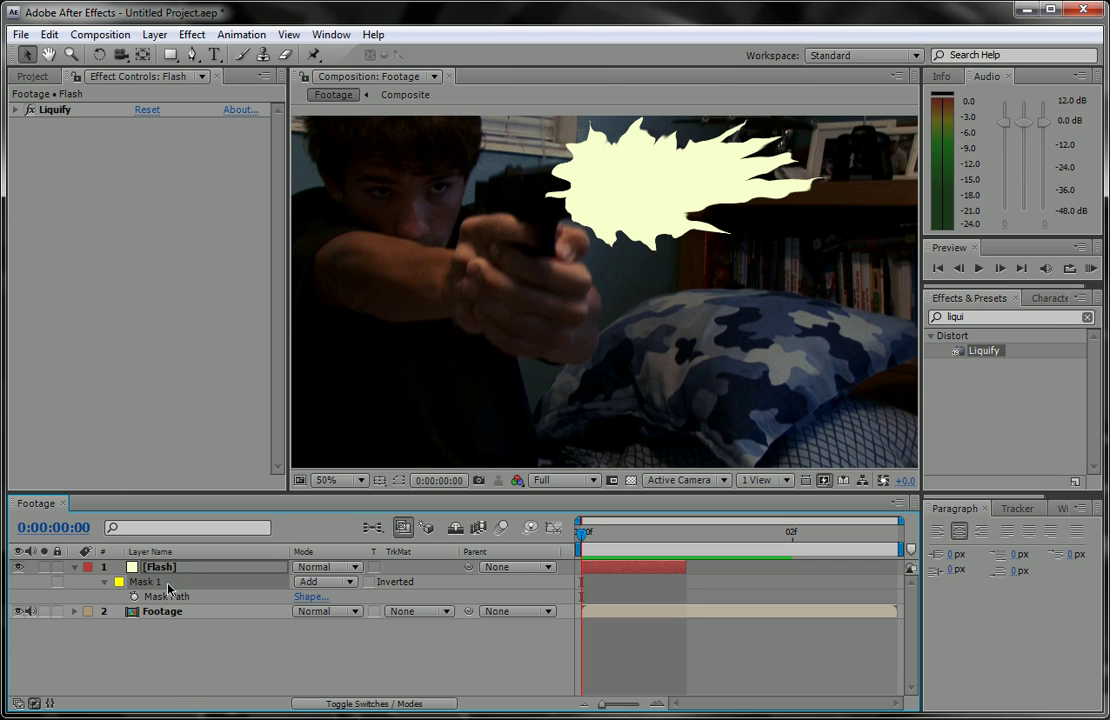
key(ctrl+d)
Show the feather settings of both Flash masks and set Mask 1 to 1 pixel and Mask 2 to 40 pixels
click(168, 567)
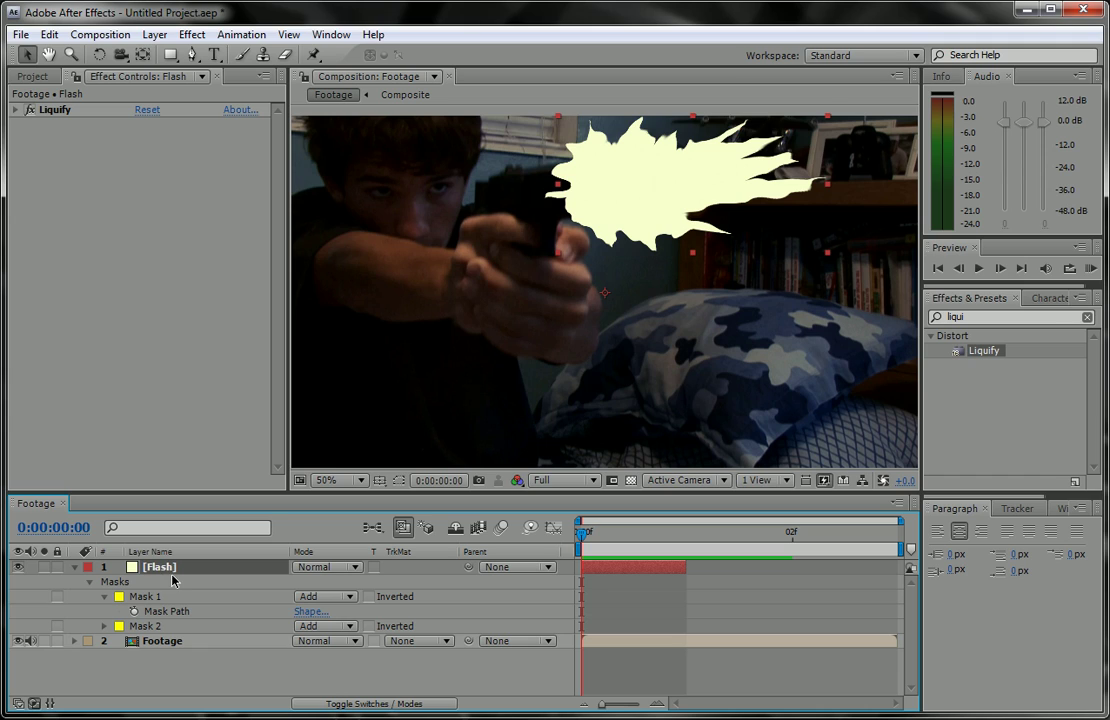
key(f)
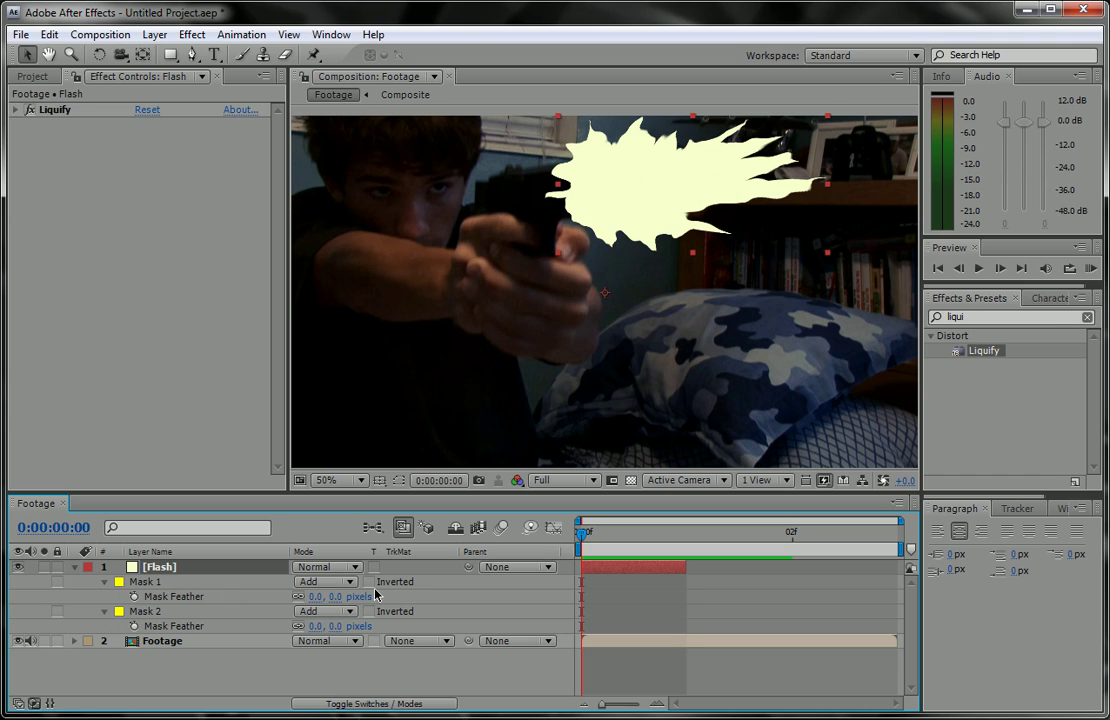
click(315, 596)
text(1)
key(Return)
drag(320, 626, 353, 626)
click(334, 631)
click(345, 627)
key(Return)
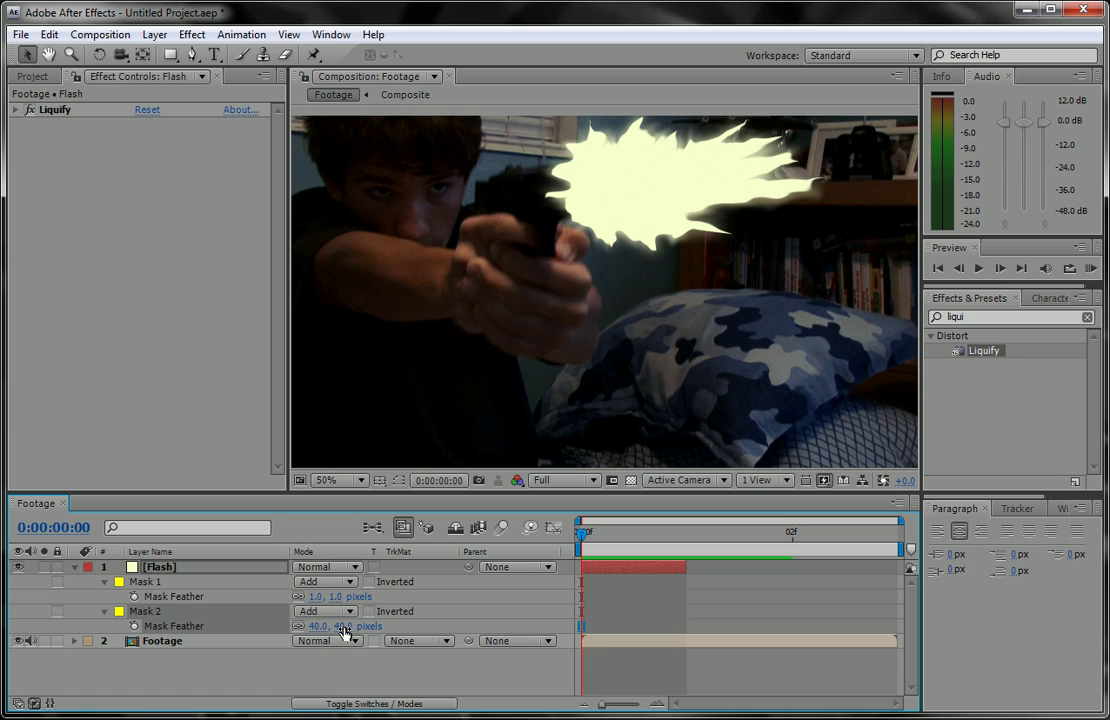
Raise the feather of Mask 1 on the Flash layer to 10 pixels
click(339, 596)
text(10)
key(Return)
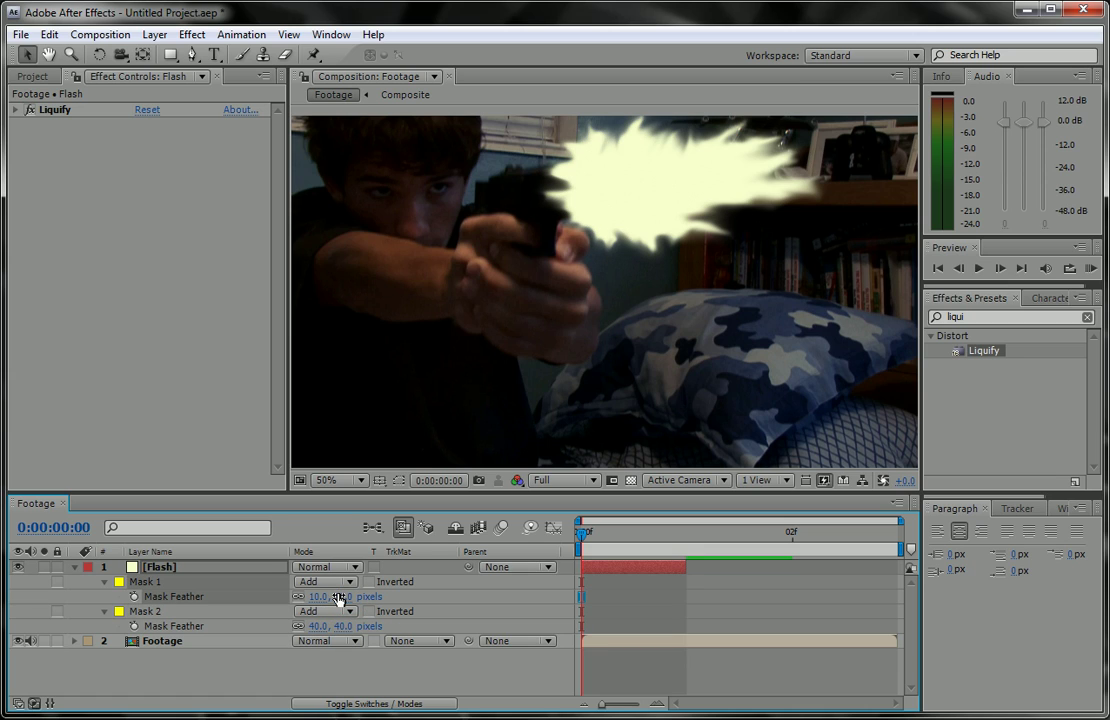
click(511, 587)
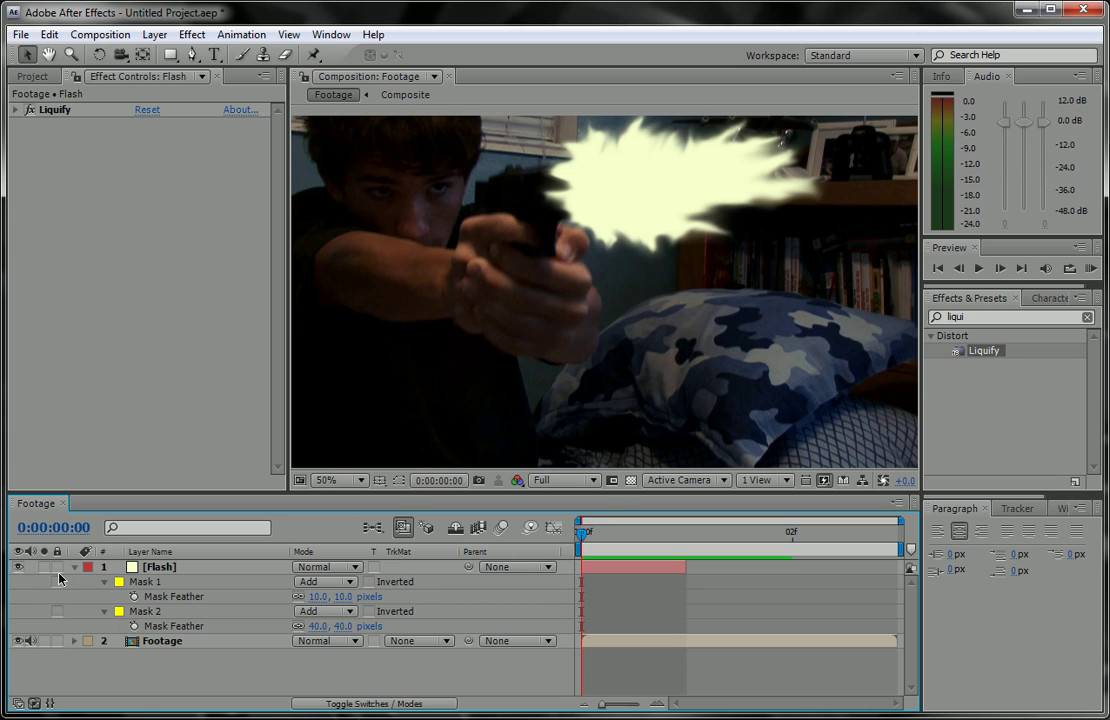
Collapse the Flash layer's properties and set its blending mode to Add
click(82, 559)
click(75, 568)
click(157, 569)
scroll(648, 297, down, 2)
scroll(686, 230, up, 2)
drag(667, 270, 658, 293)
scroll(640, 310, down, 2)
scroll(403, 413, up, 2)
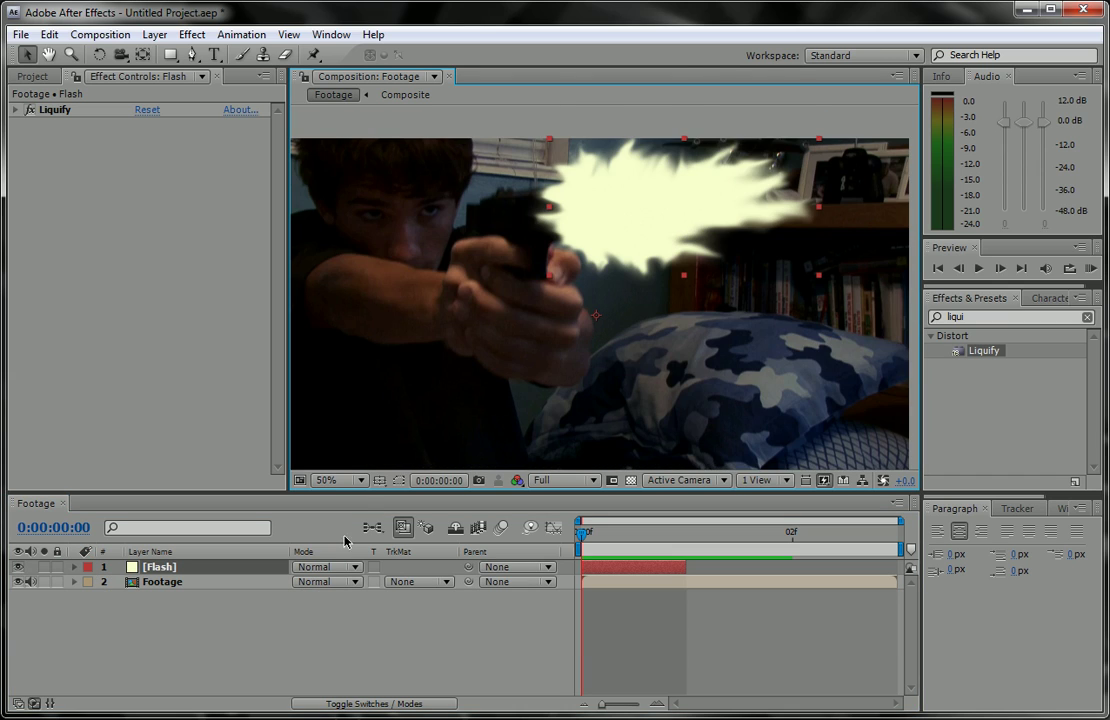
click(340, 567)
click(368, 186)
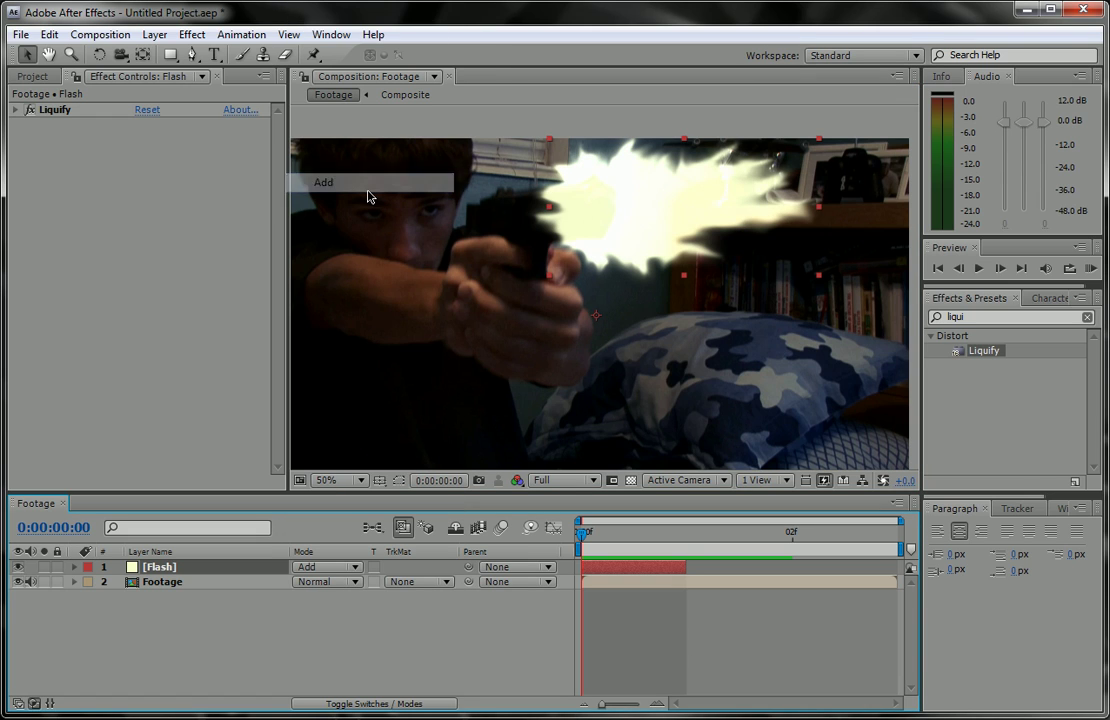
click(490, 648)
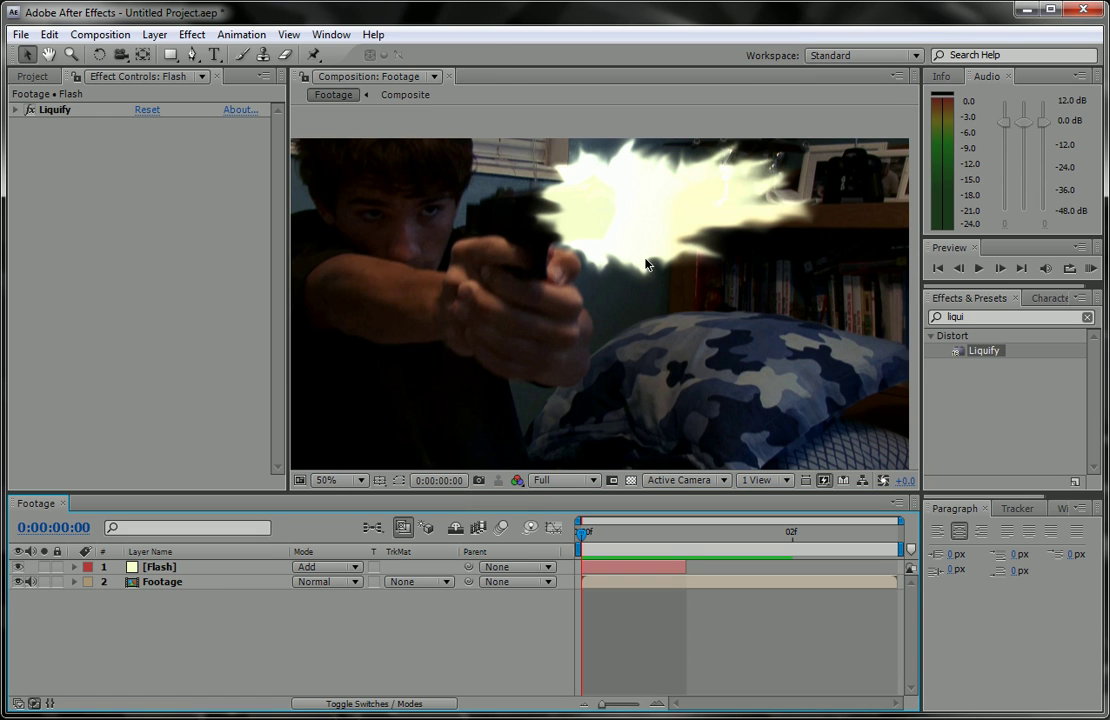
Apply the Stylize Glow effect to the Flash layer with a glow radius of 325, then collapse its settings
click(233, 571)
click(192, 34)
mouse_move(369, 444)
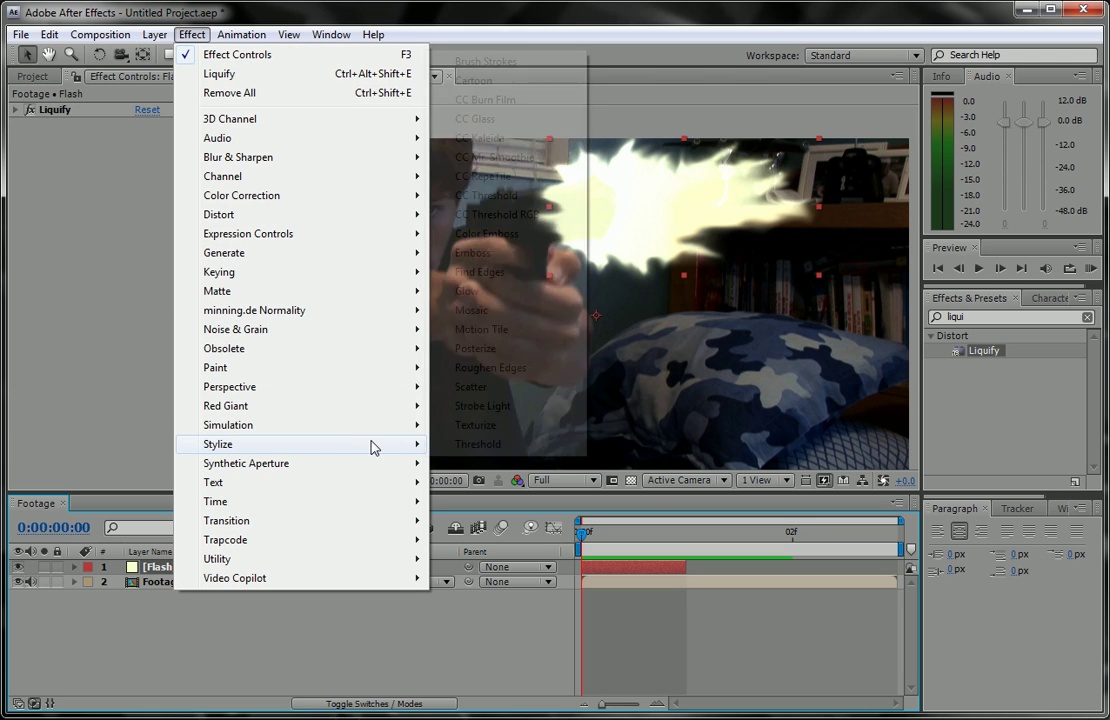
click(494, 290)
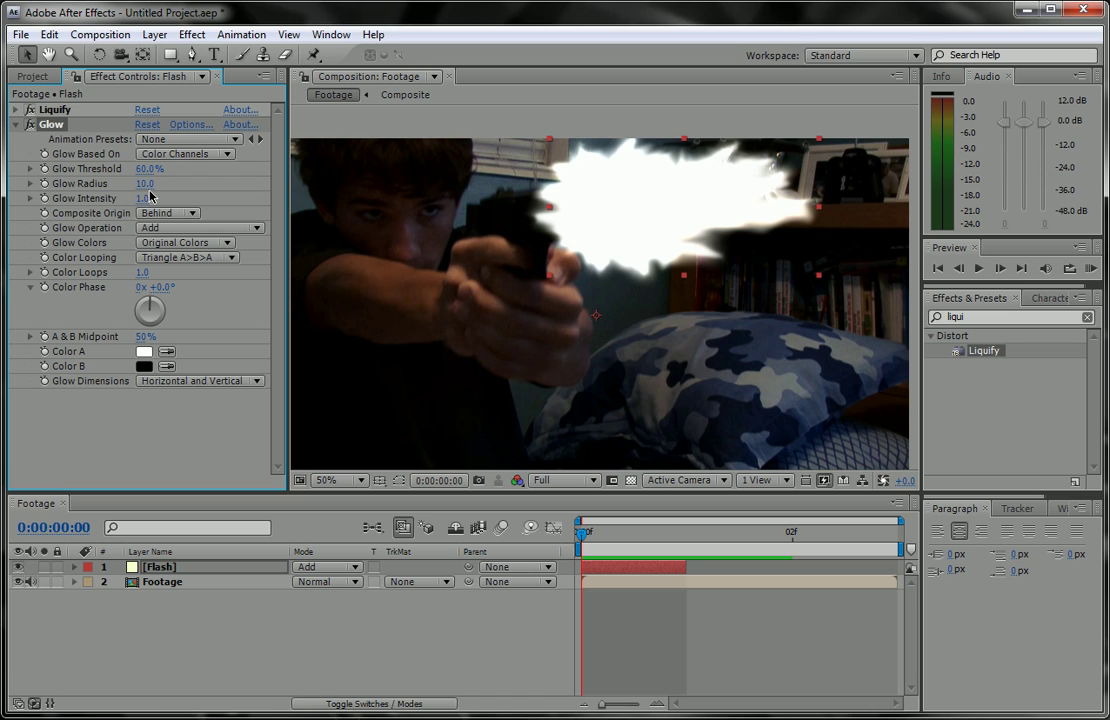
drag(145, 183, 391, 157)
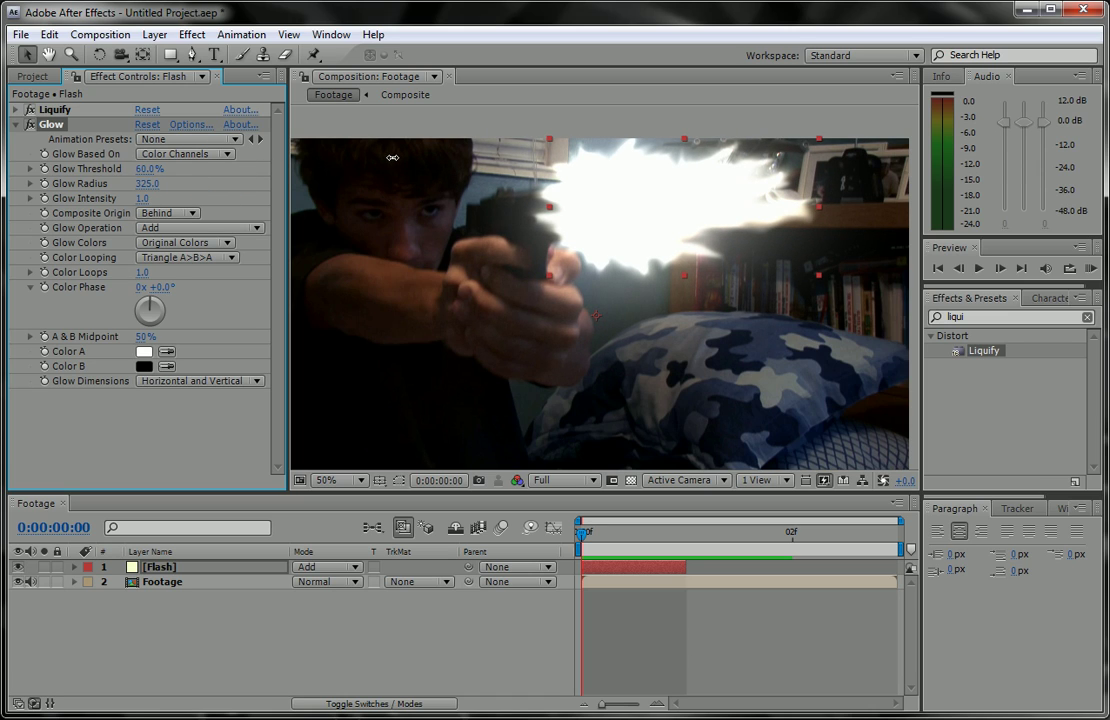
click(514, 637)
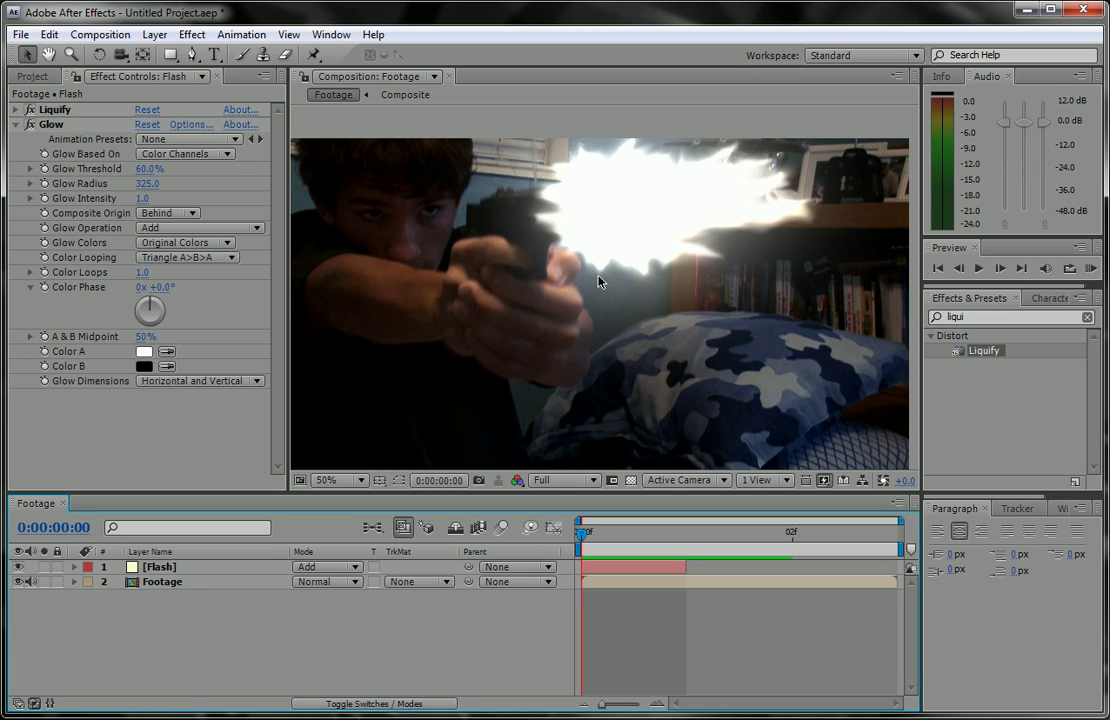
click(17, 125)
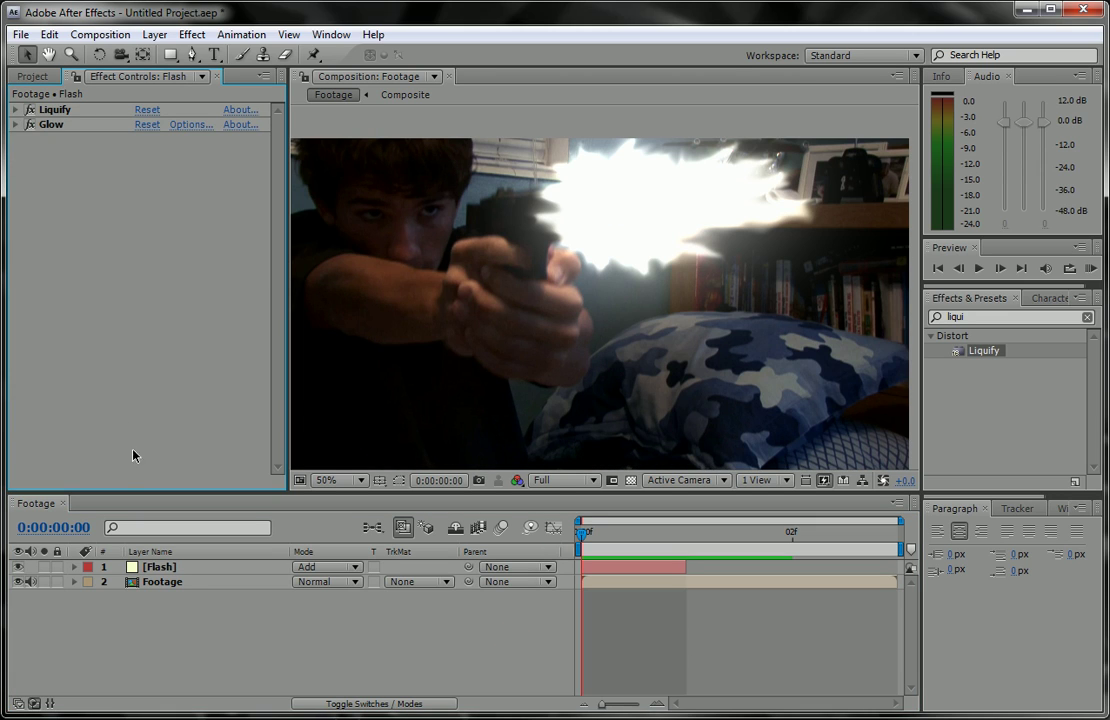
Hide the Flash layer, duplicate the Footage layer and trim the copy to the same single frame as the flash
click(18, 567)
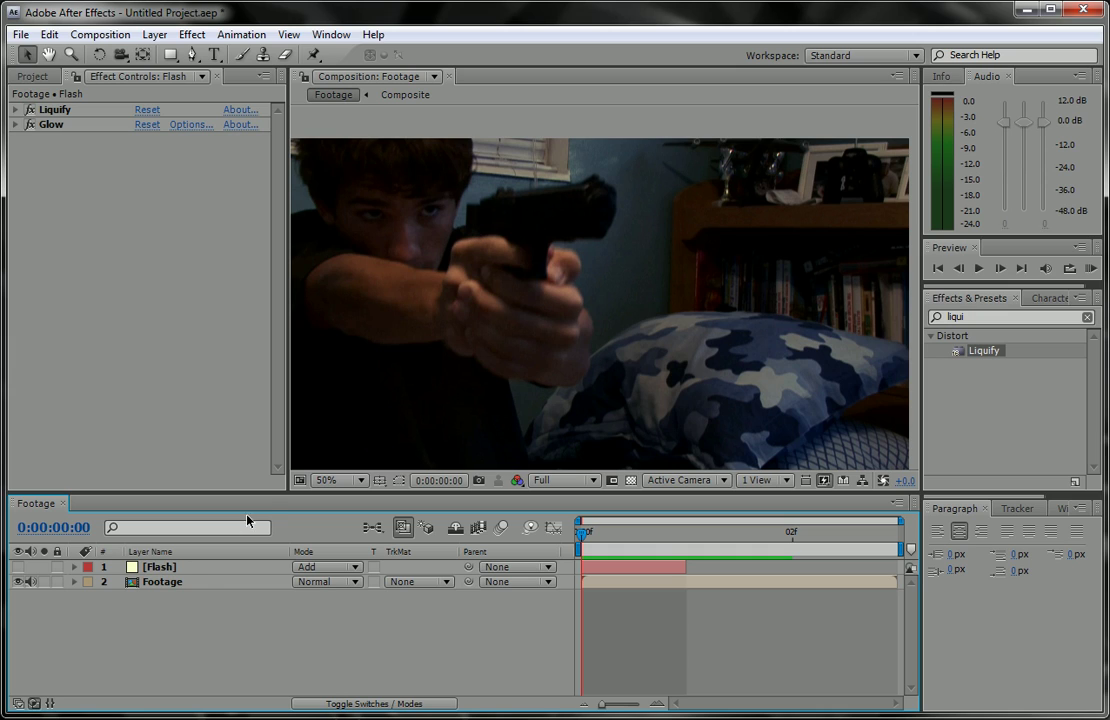
click(170, 584)
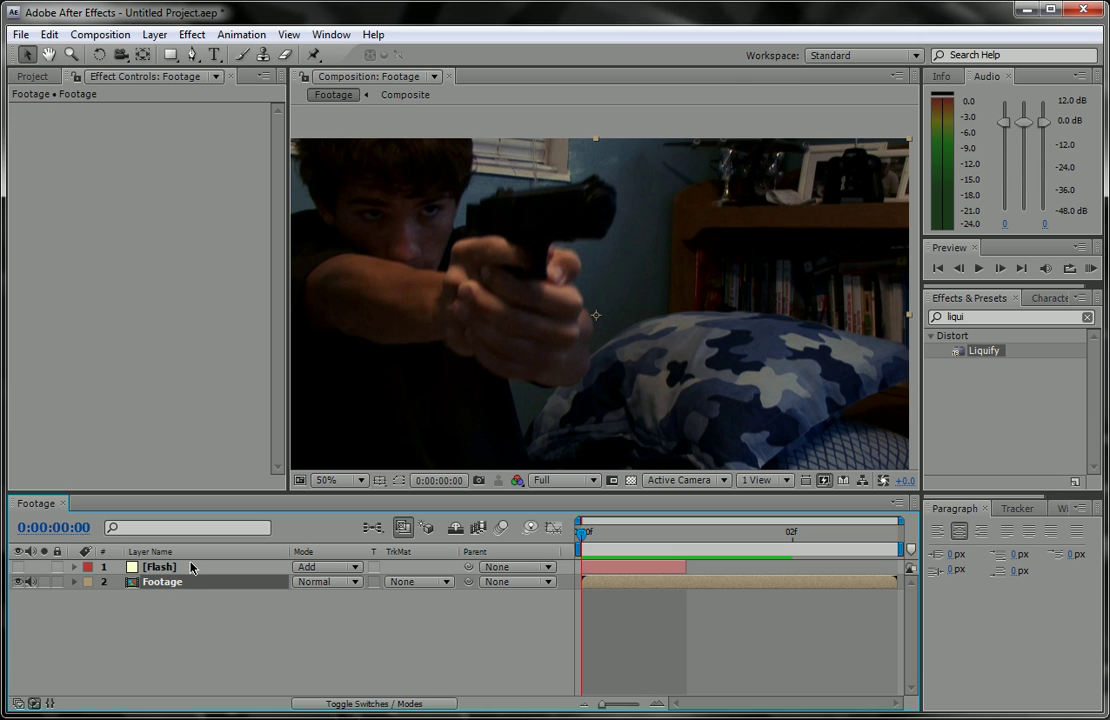
key(ctrl+d)
click(49, 34)
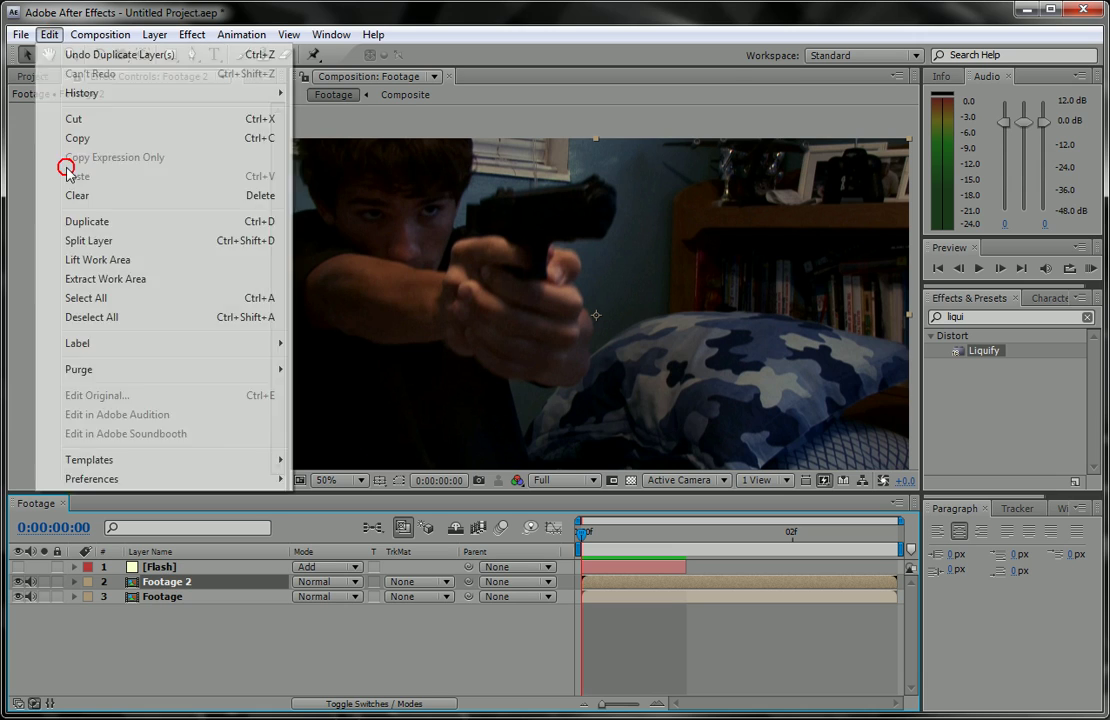
click(30, 76)
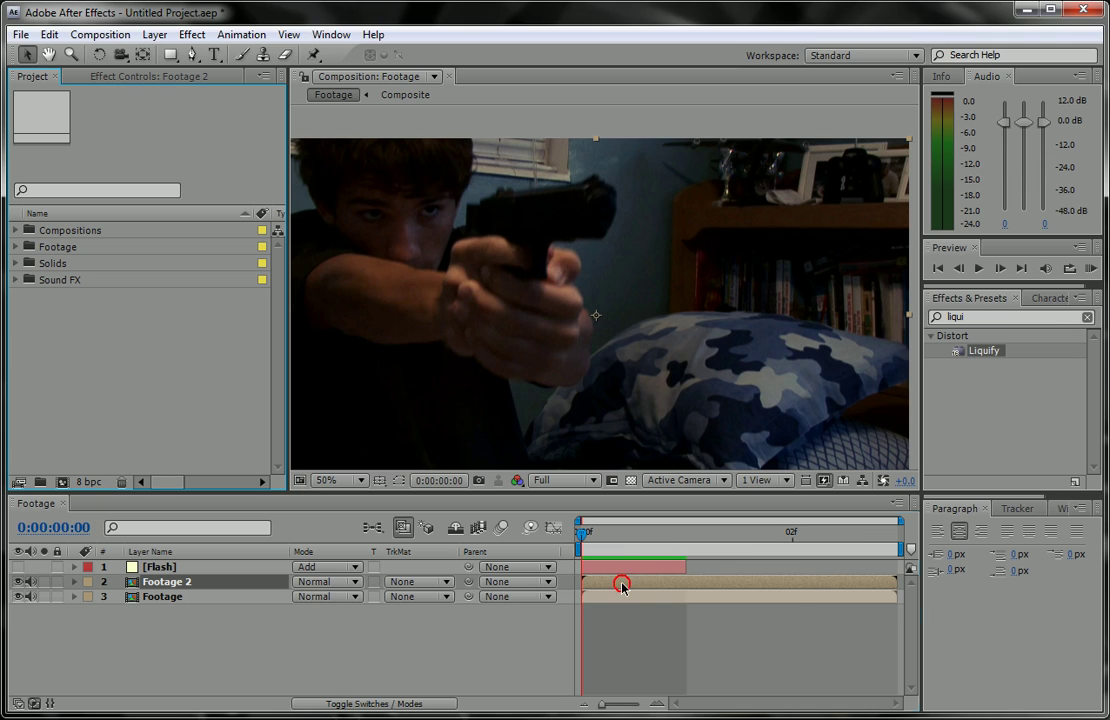
drag(897, 584, 686, 582)
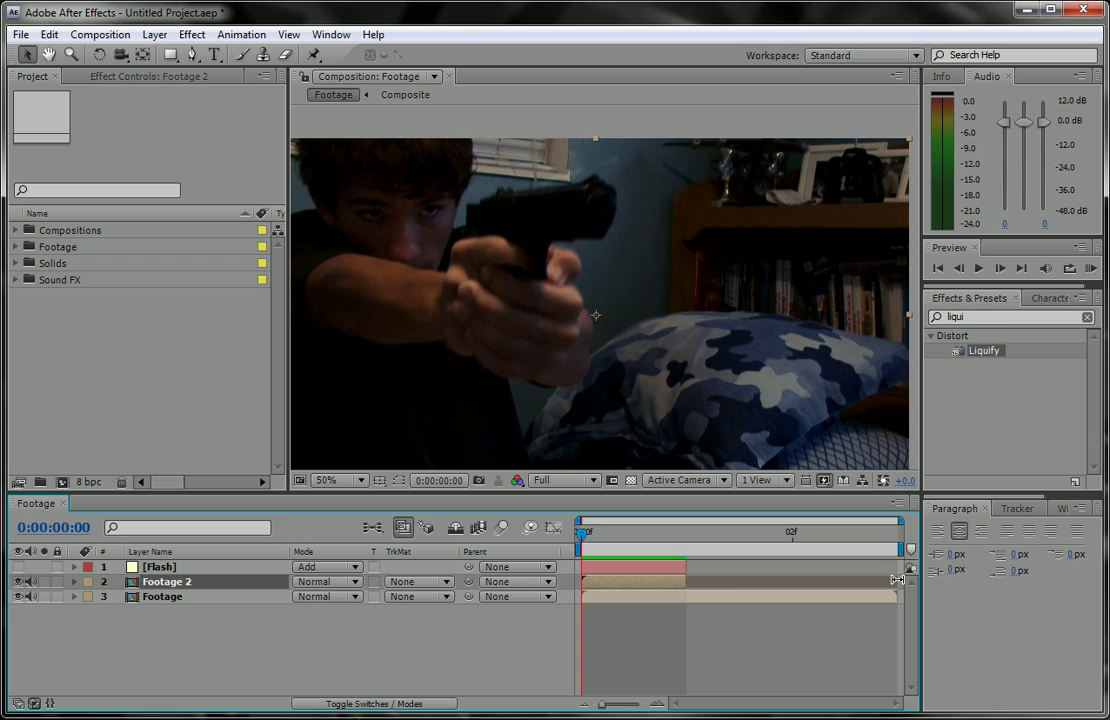
key(space)
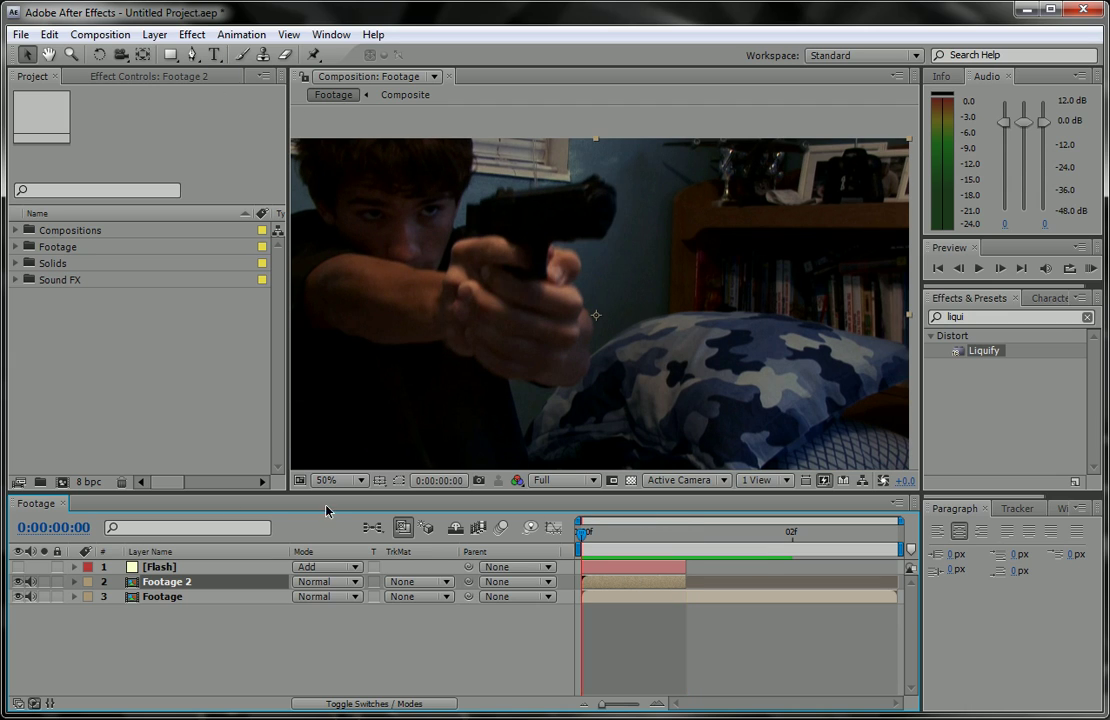
Set the Footage 2 layer's blending mode to Add and hide the layer
click(356, 582)
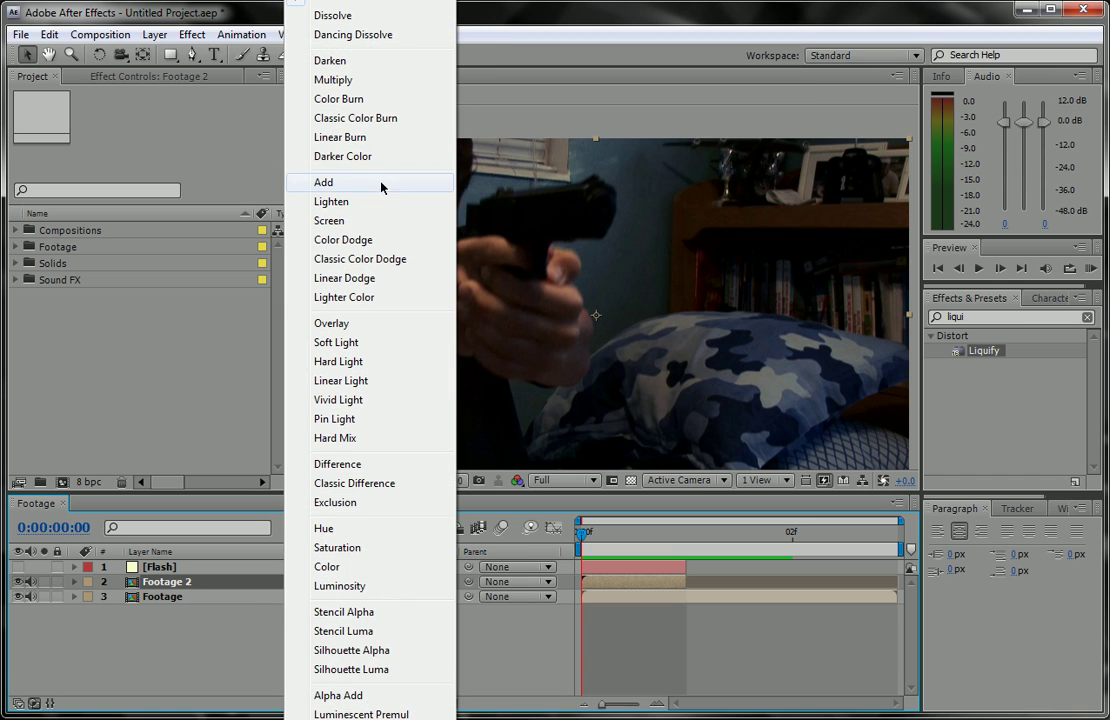
click(380, 184)
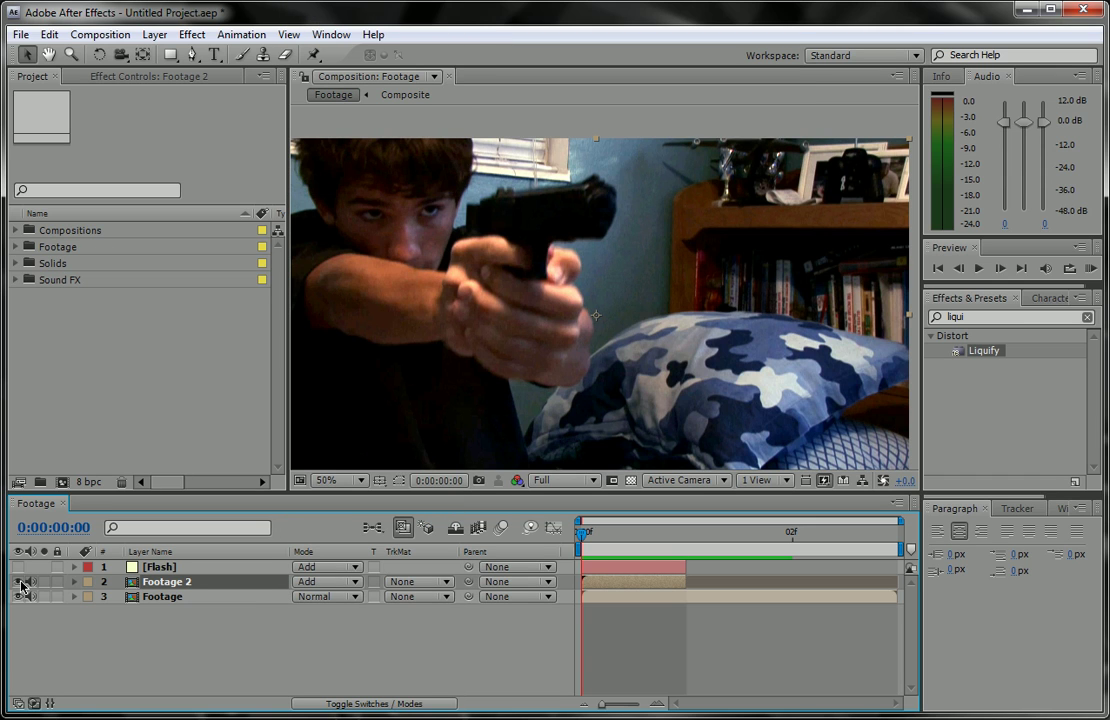
click(19, 582)
Draw a closed curved mask on Footage 2 around the front of the man's face with the Pen tool
scroll(411, 230, up, 1)
drag(411, 230, 689, 315)
scroll(716, 267, down, 1)
drag(632, 267, 628, 267)
scroll(620, 265, up, 2)
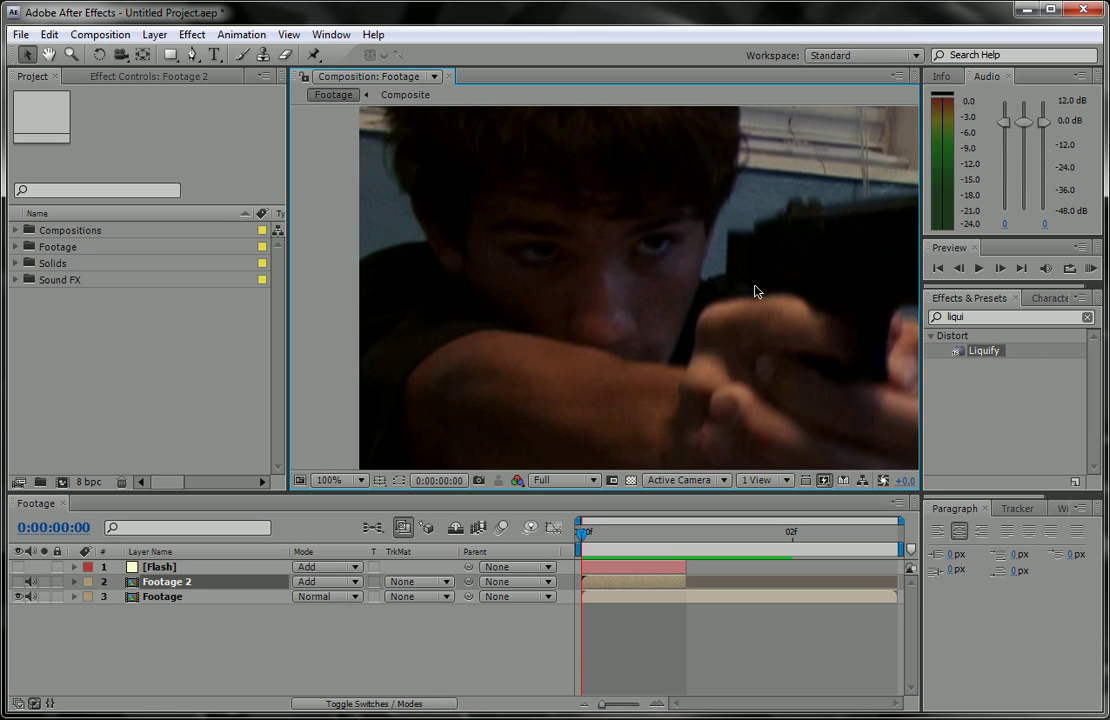
click(191, 54)
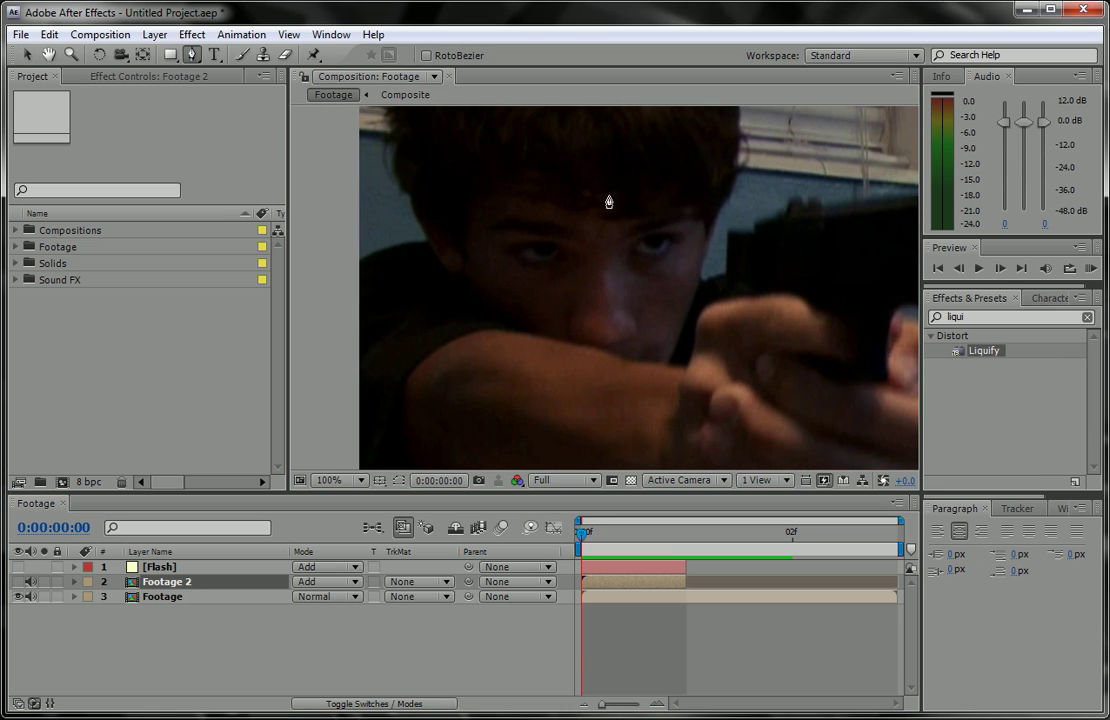
click(598, 145)
drag(539, 202, 556, 302)
drag(614, 348, 674, 339)
drag(677, 269, 684, 238)
drag(657, 170, 634, 141)
click(601, 130)
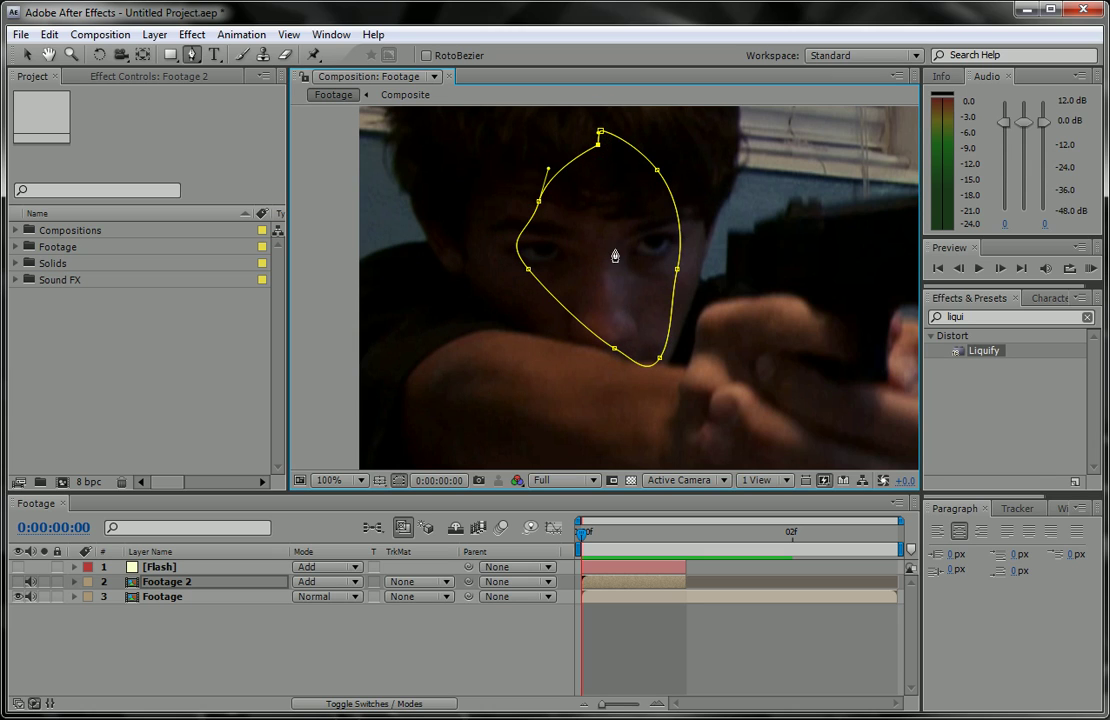
Draw a second closed mask on Footage 2 over the hands gripping the gun, undoing the misplaced points along the lower edge
scroll(659, 111, down, 2)
scroll(685, 245, up, 2)
click(660, 192)
drag(661, 270, 702, 292)
click(740, 331)
drag(734, 357, 735, 371)
drag(719, 423, 785, 448)
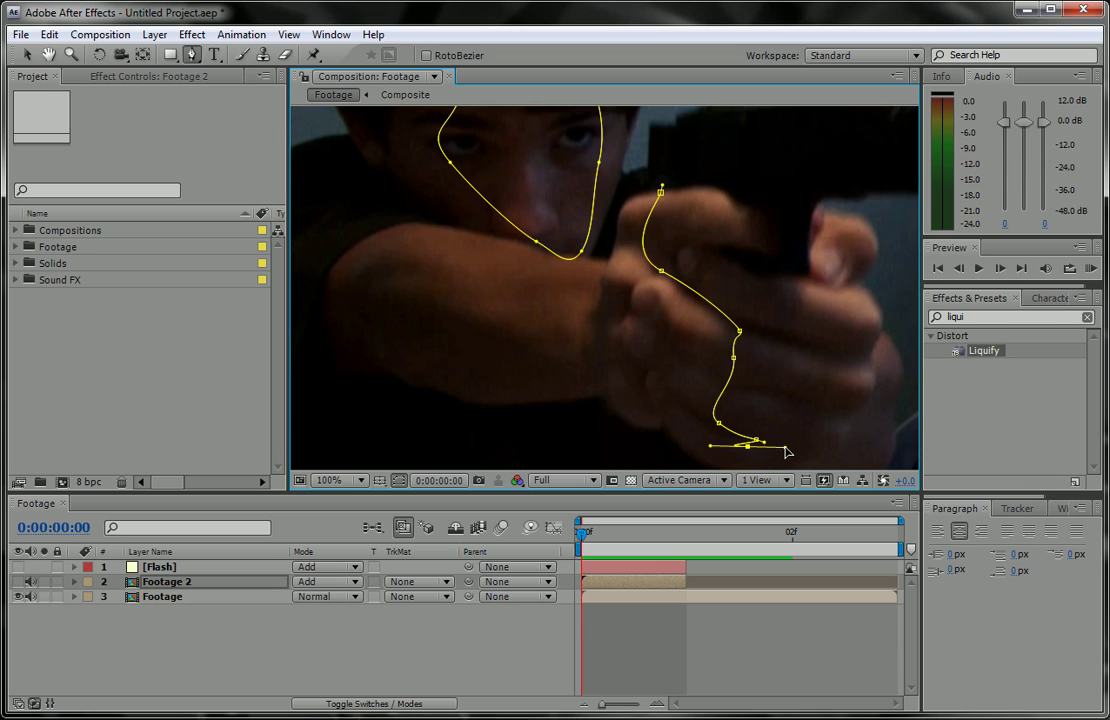
drag(683, 422, 546, 344)
key(ctrl+z)
key(ctrl+z)
drag(596, 376, 658, 385)
drag(679, 368, 709, 326)
drag(714, 255, 716, 236)
drag(694, 204, 629, 180)
click(606, 127)
drag(569, 145, 673, 166)
click(543, 155)
Draw a tall rounded mask on Footage 2 over the dark shirt below the hands
scroll(610, 275, down, 1)
drag(610, 275, 641, 237)
drag(612, 304, 612, 300)
drag(633, 405, 657, 426)
drag(687, 420, 693, 412)
drag(687, 354, 640, 295)
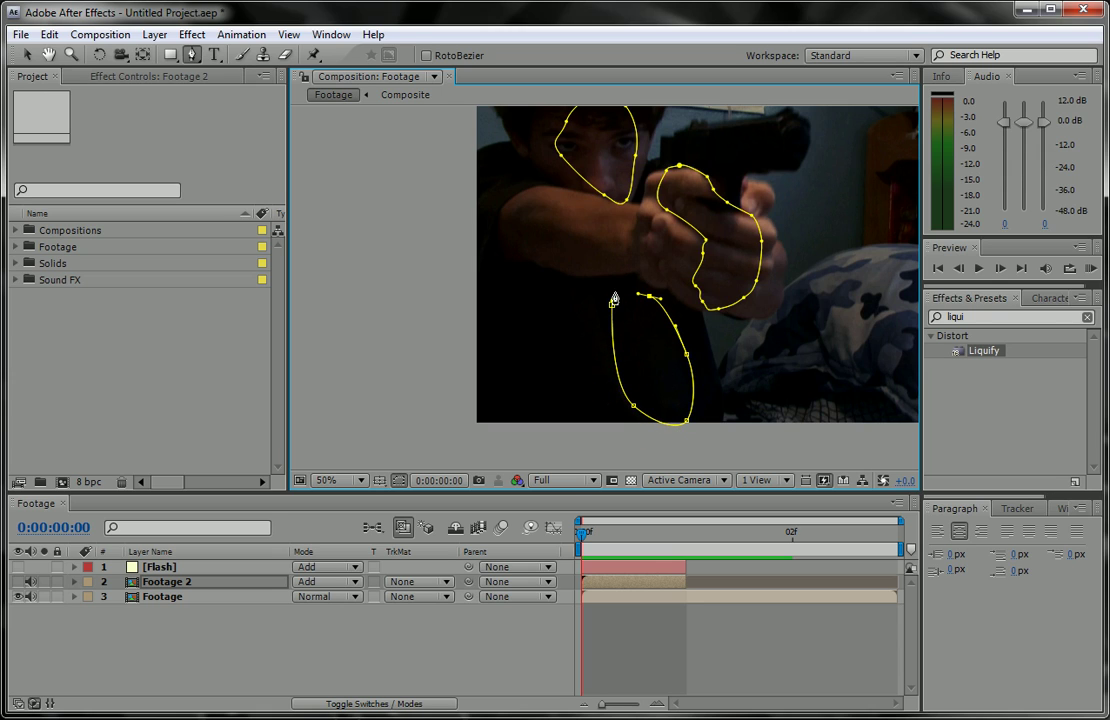
Draw a small closed mask on Footage 2 along the upper part of the outstretched arm
drag(555, 312, 541, 352)
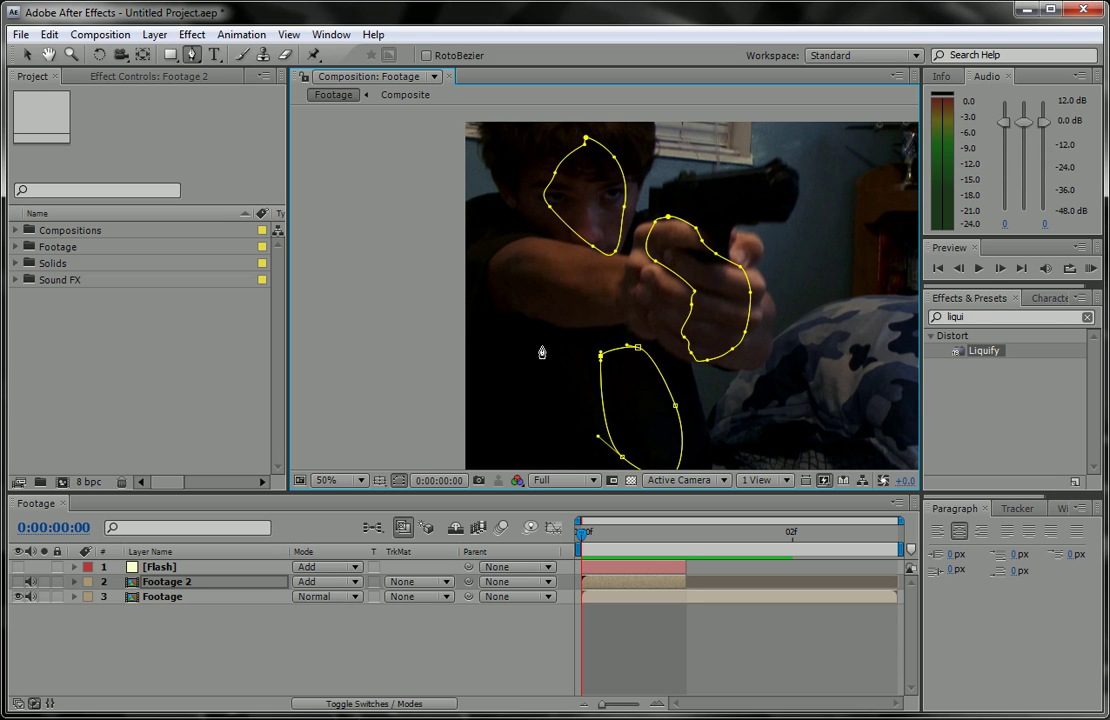
click(550, 241)
drag(565, 269, 620, 297)
click(608, 275)
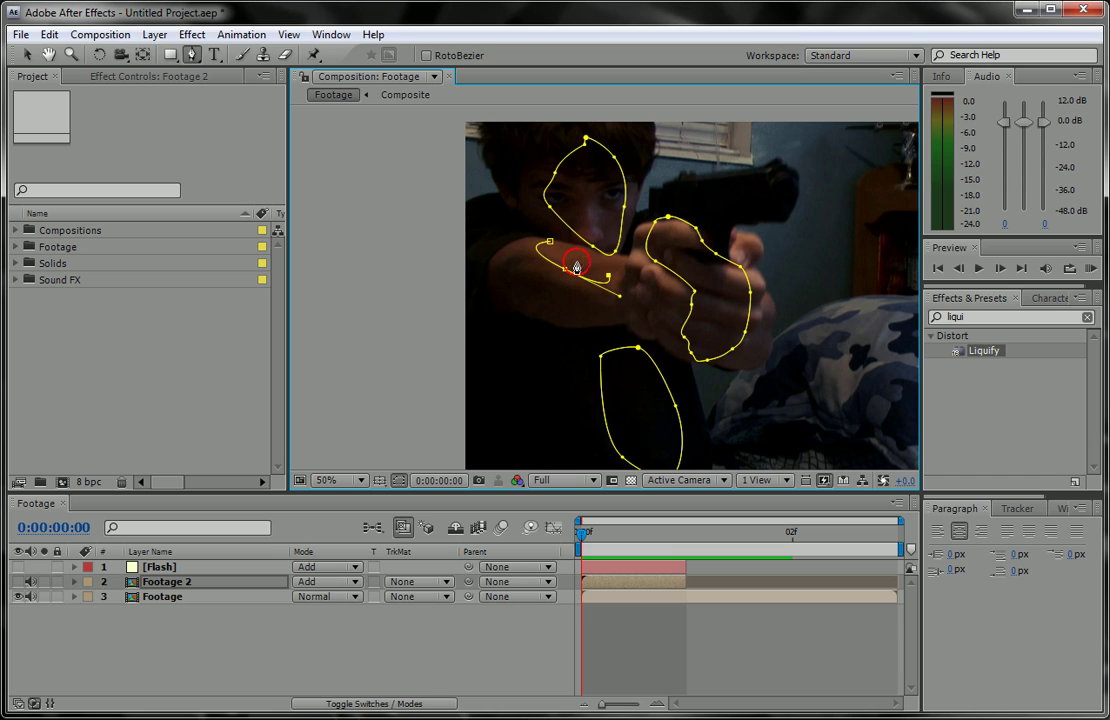
click(550, 242)
Draw a closed curved mask on Footage 2 over the upper part of the camouflage pillow with the Pen tool
drag(696, 282, 400, 303)
drag(590, 291, 556, 218)
click(574, 241)
drag(568, 307, 597, 343)
drag(673, 339, 684, 335)
drag(748, 301, 756, 284)
drag(732, 273, 705, 268)
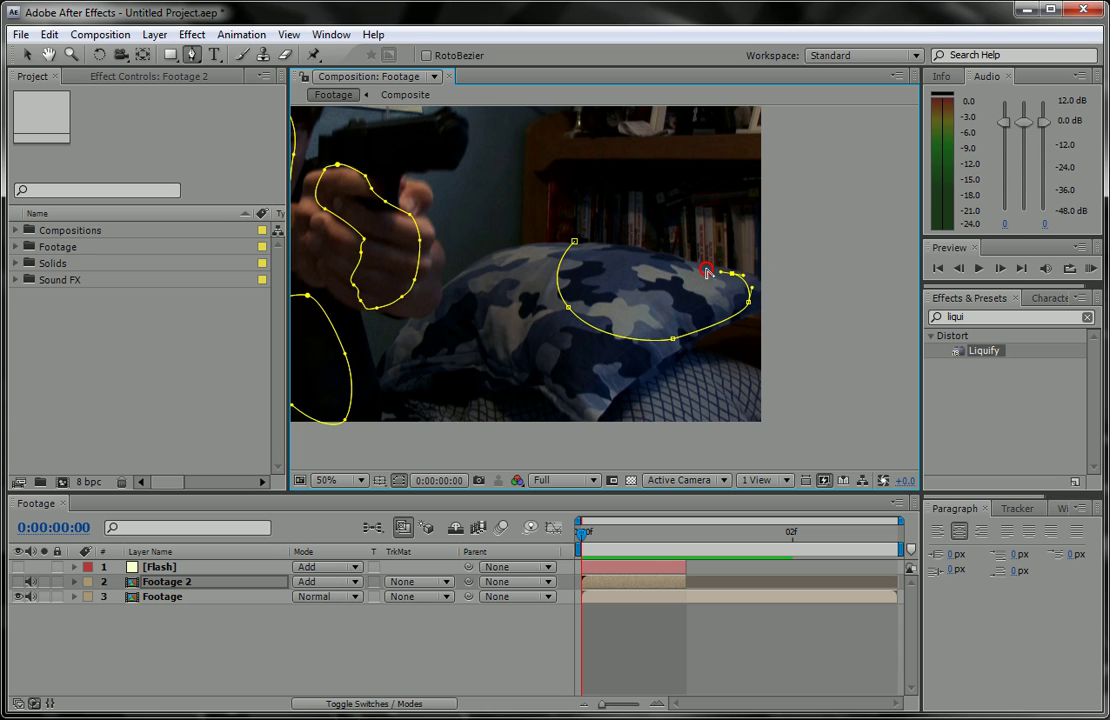
click(574, 241)
Draw a large closed mask on Footage 2 over the wall and bookshelf behind the gun
drag(575, 238, 613, 315)
drag(533, 168, 531, 182)
mouse_move(570, 263)
mouse_down()
mouse_move(674, 302)
mouse_move(758, 265)
mouse_move(760, 243)
mouse_up()
drag(660, 182, 590, 164)
click(534, 168)
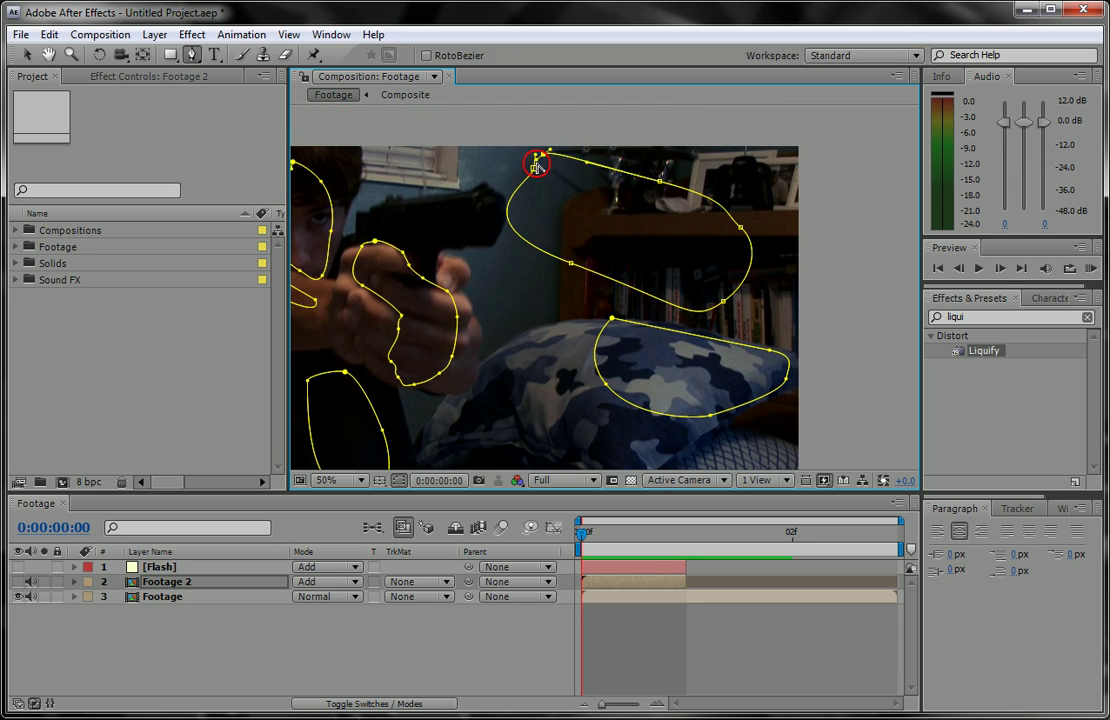
Draw a closed mask on Footage 2 over the bed along the frame's lower edge, undoing the misplaced points
drag(643, 198, 700, 140)
click(509, 443)
drag(549, 394, 741, 419)
key(ctrl+z)
click(765, 448)
drag(596, 462, 578, 462)
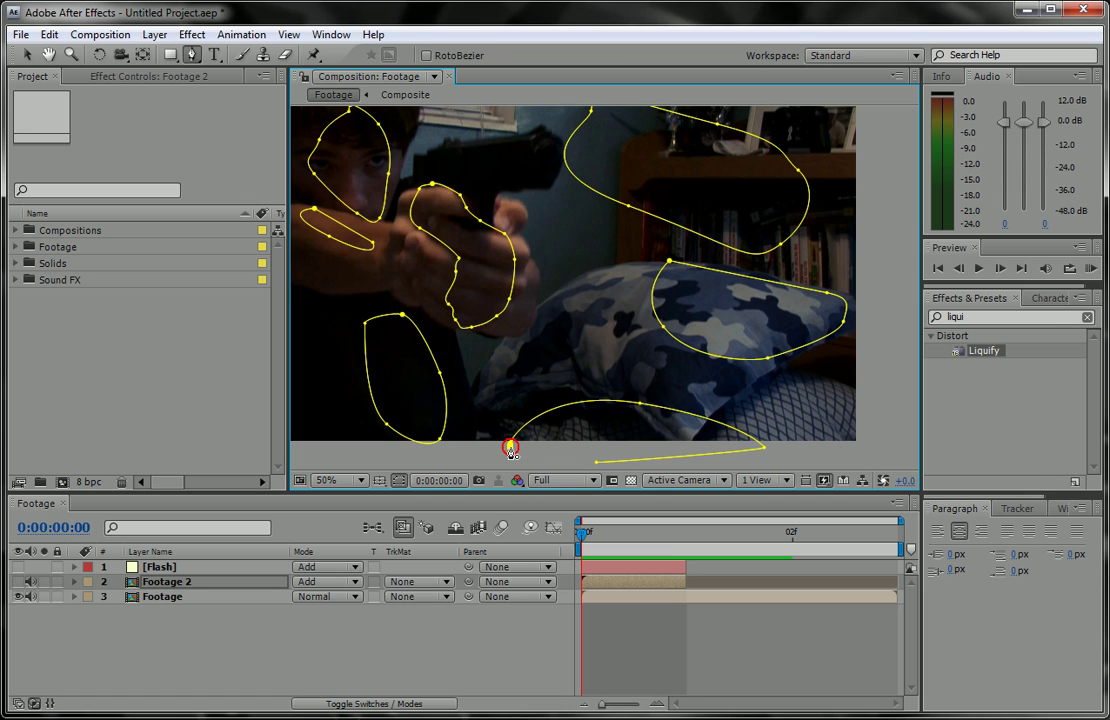
key(ctrl+z)
drag(503, 449, 471, 429)
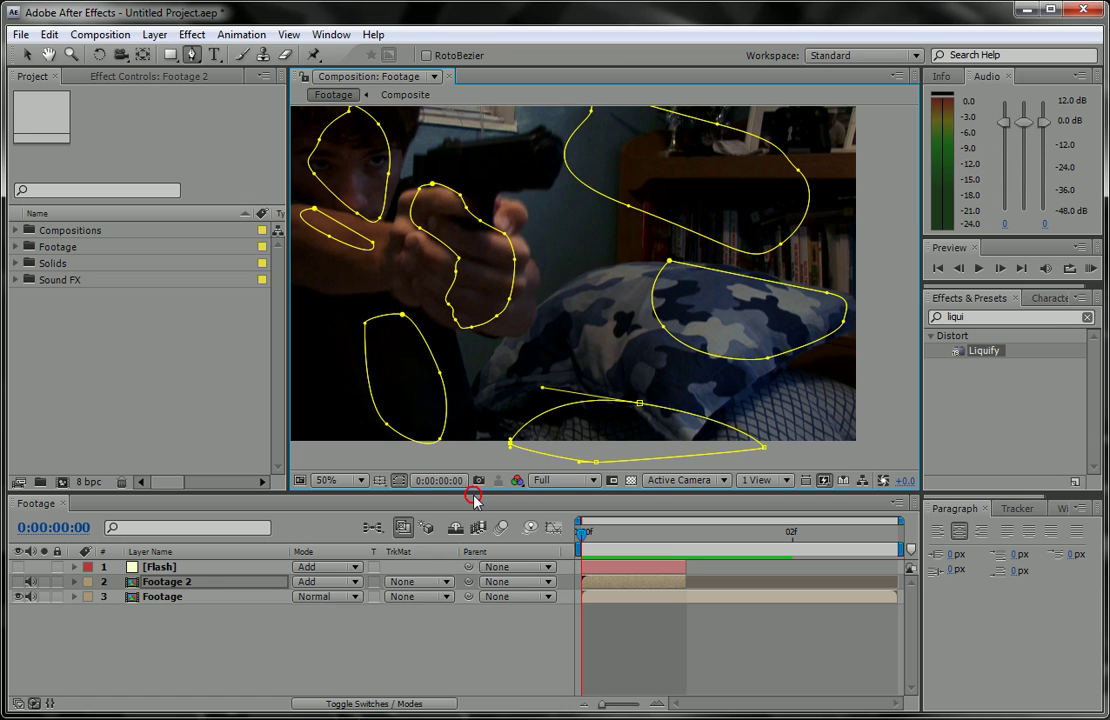
Show the Footage 2 layer again, deselect it to examine the masked brightening, and return to the Selection tool
click(18, 582)
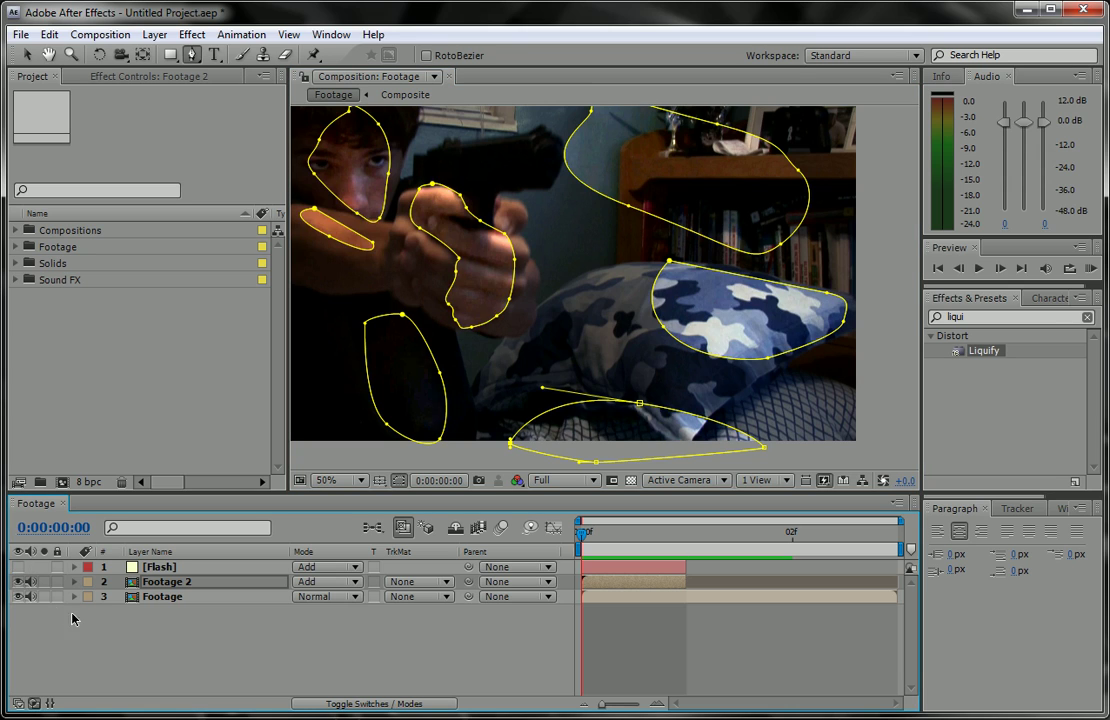
click(72, 619)
drag(640, 353, 678, 364)
scroll(702, 364, down, 2)
scroll(678, 364, up, 2)
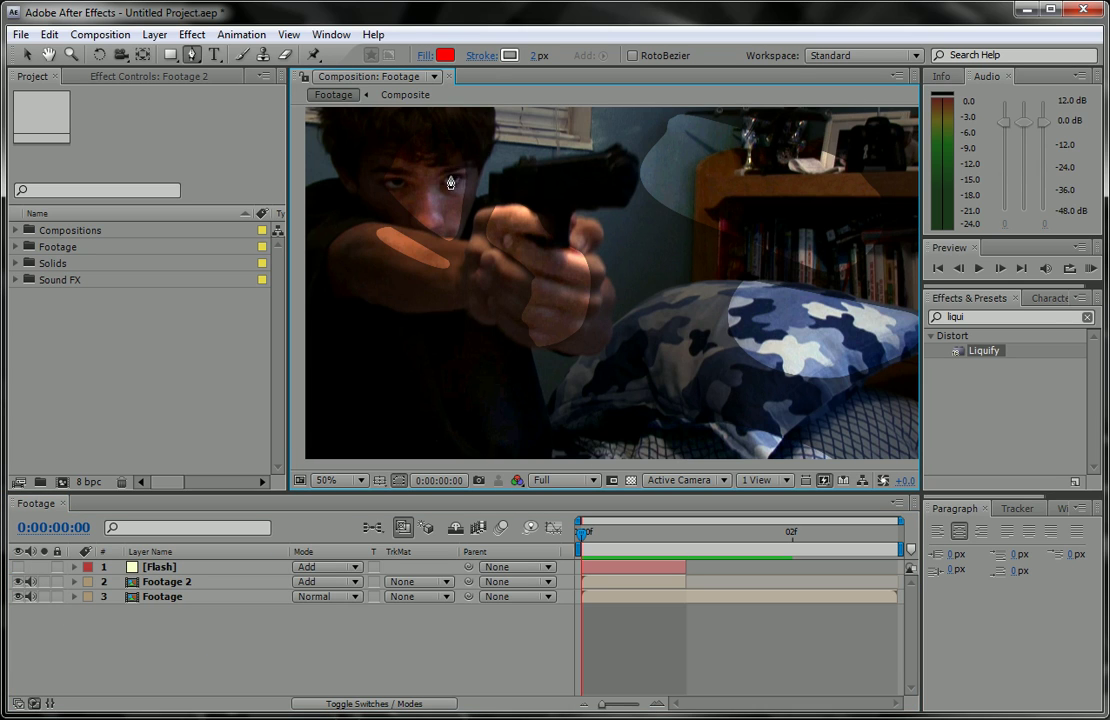
key(v)
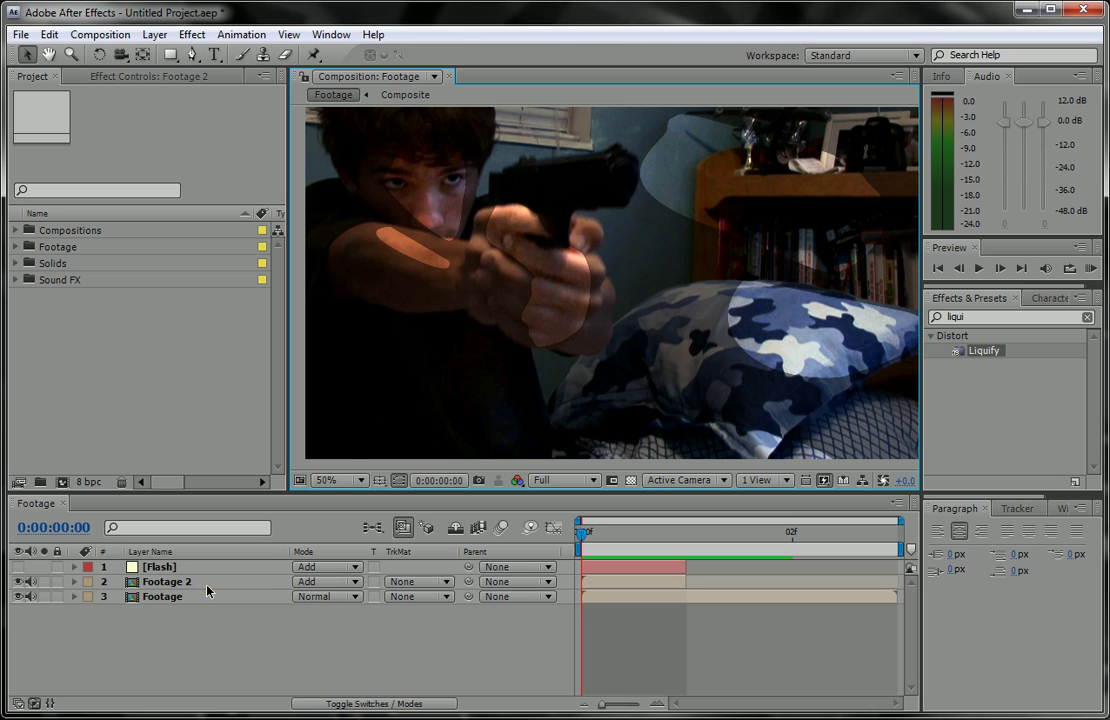
Feather the first four masks of Footage 2, with Mask 4 at 54 pixels, and hide the mask outlines in the viewer
click(208, 589)
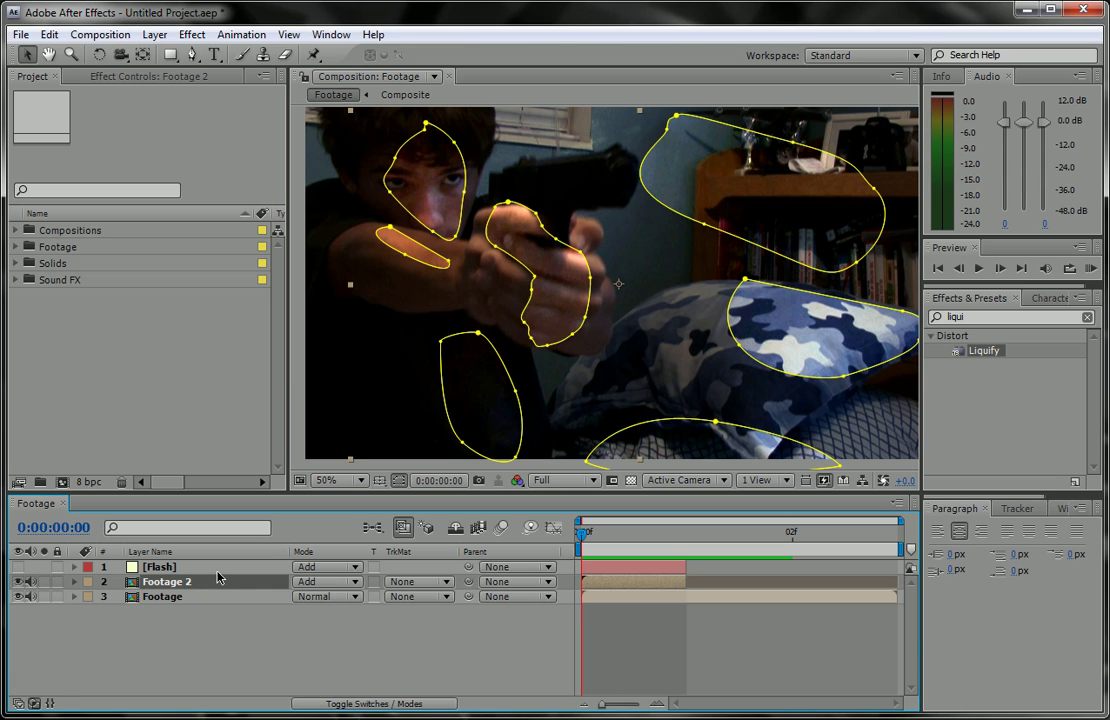
key(f)
scroll(343, 612, down, 1)
drag(330, 567, 350, 568)
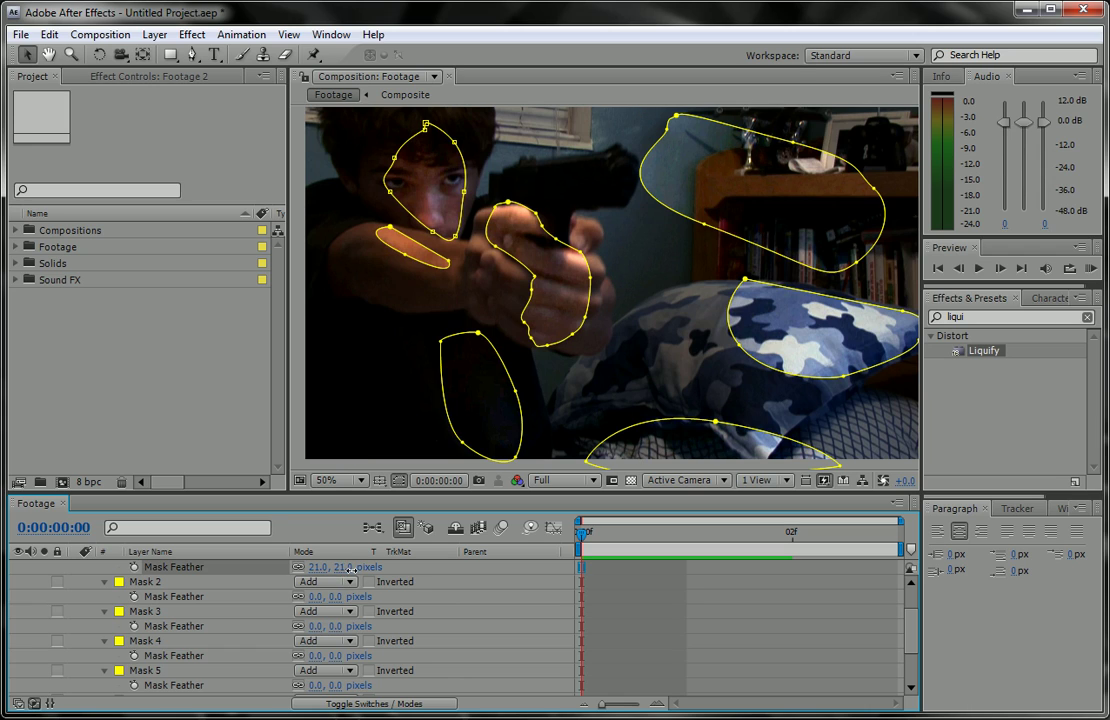
click(398, 480)
drag(330, 567, 390, 656)
Set the feather of Mask 5 to 86, Mask 6 to 120 and Mask 7 to 113 pixels, and collapse the layer's properties
scroll(393, 656, down, 3)
drag(323, 644, 405, 646)
drag(340, 672, 450, 675)
scroll(478, 642, down, 2)
drag(339, 673, 452, 680)
click(498, 661)
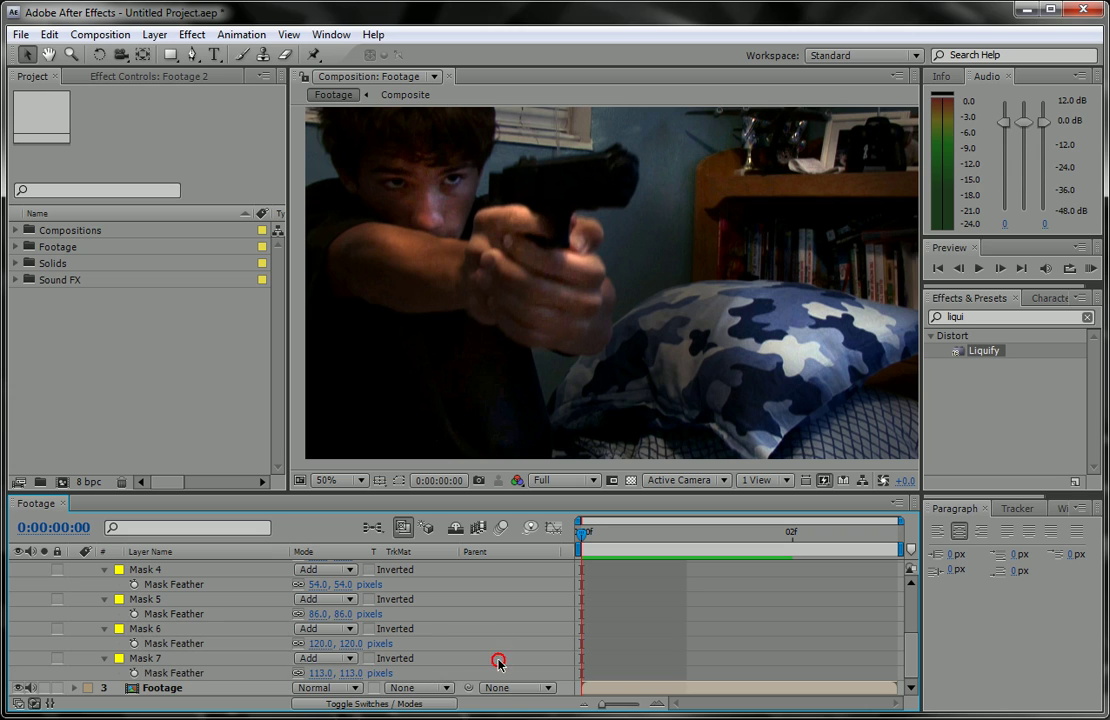
scroll(498, 661, up, 3)
click(80, 584)
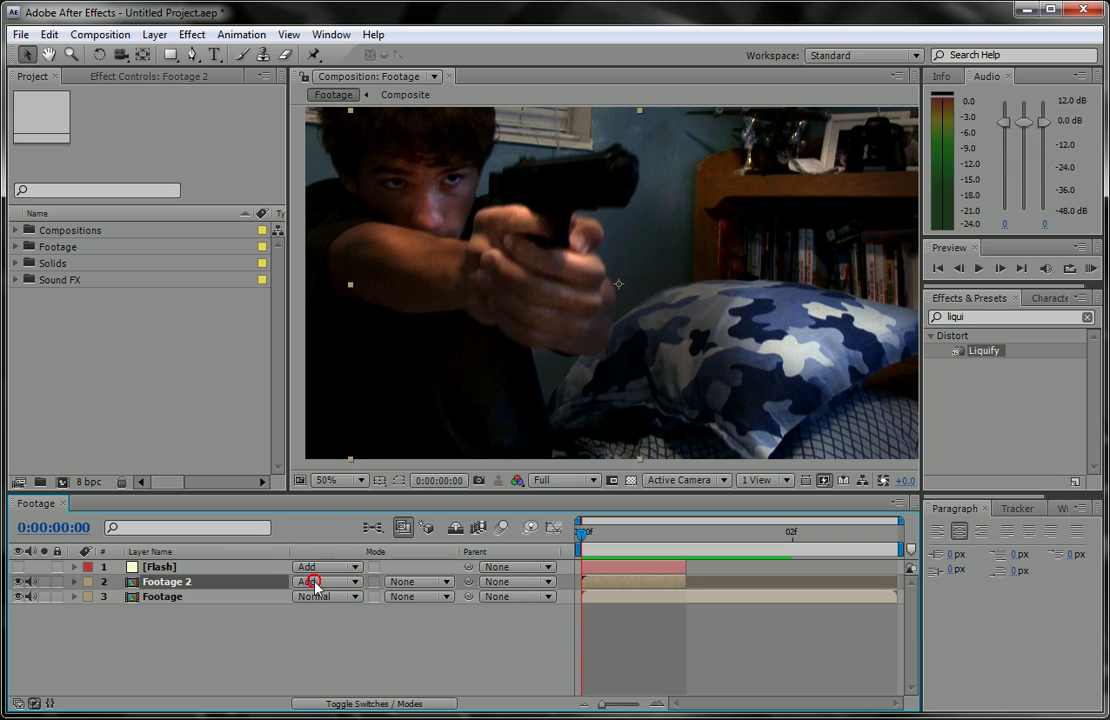
Try the Color Dodge, Lighten and Screen blending modes on Footage 2 and return it to Add
click(318, 581)
click(370, 259)
click(320, 581)
click(339, 248)
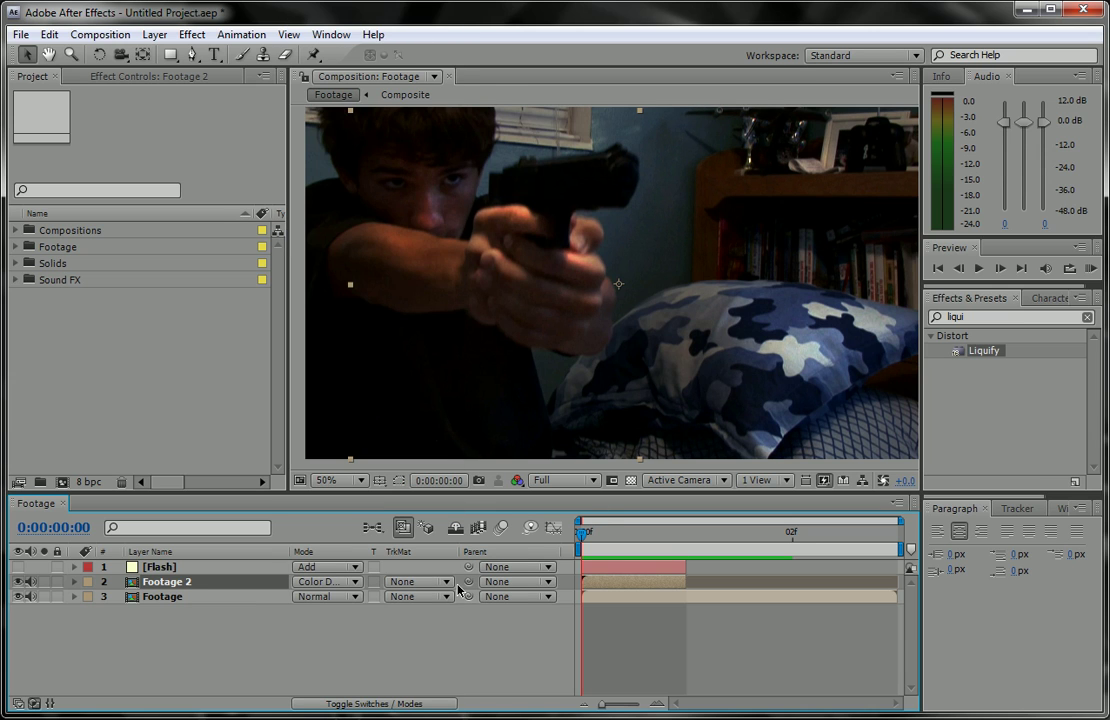
click(345, 592)
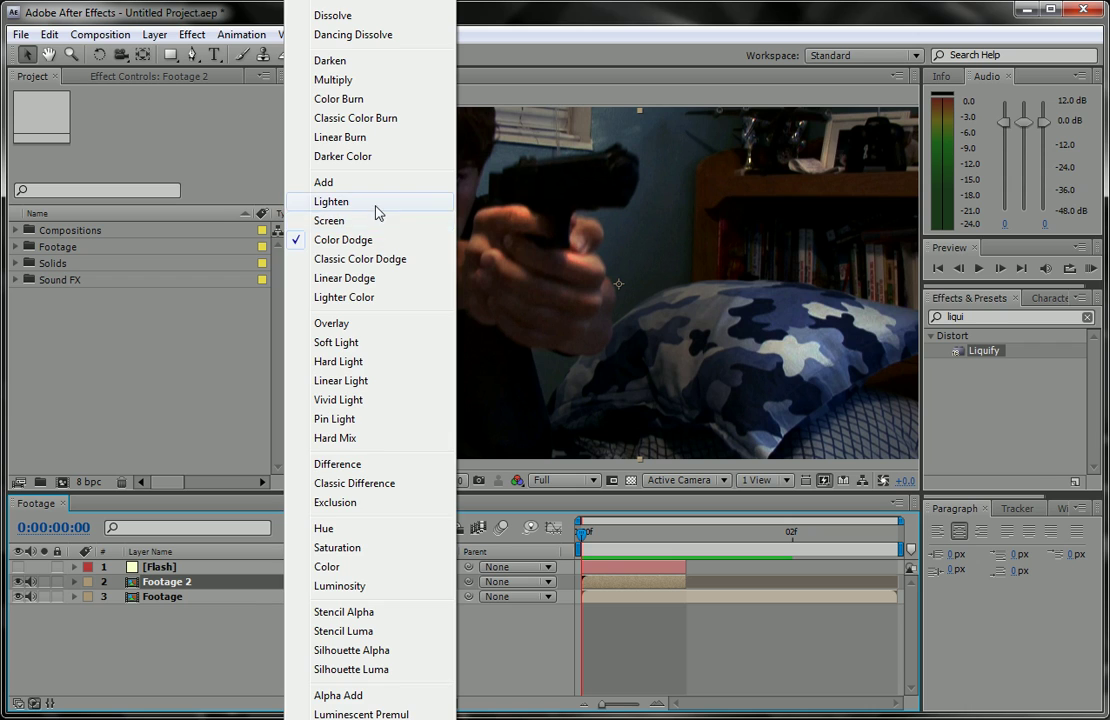
click(376, 211)
click(334, 580)
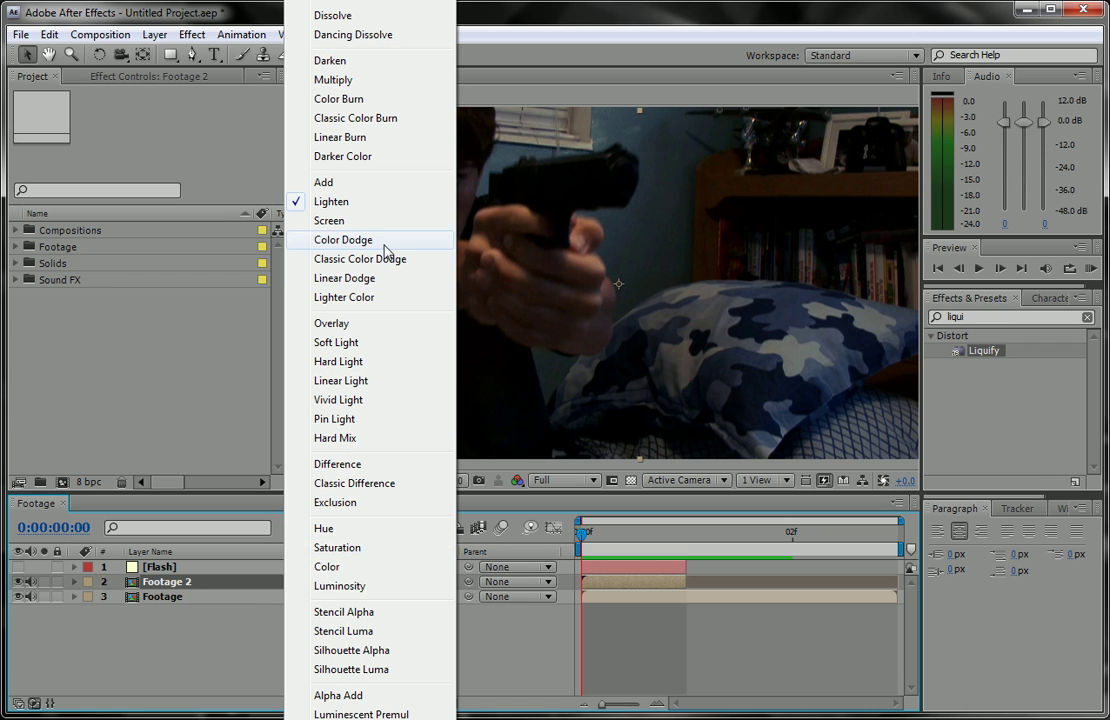
click(389, 226)
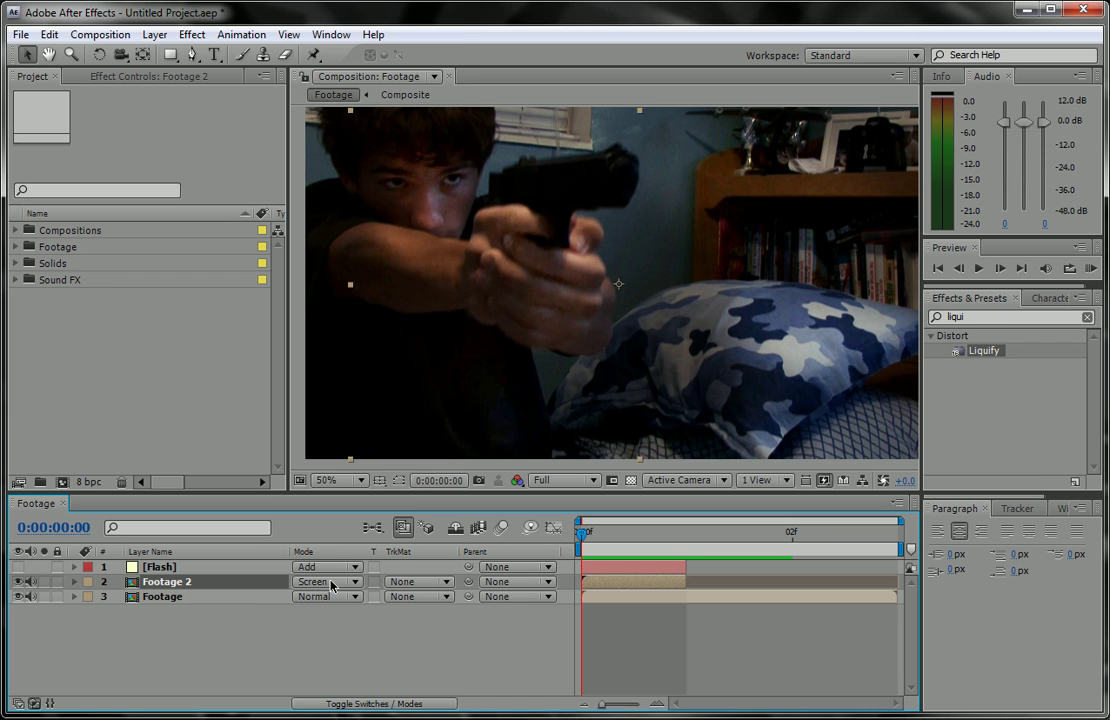
click(333, 583)
click(389, 184)
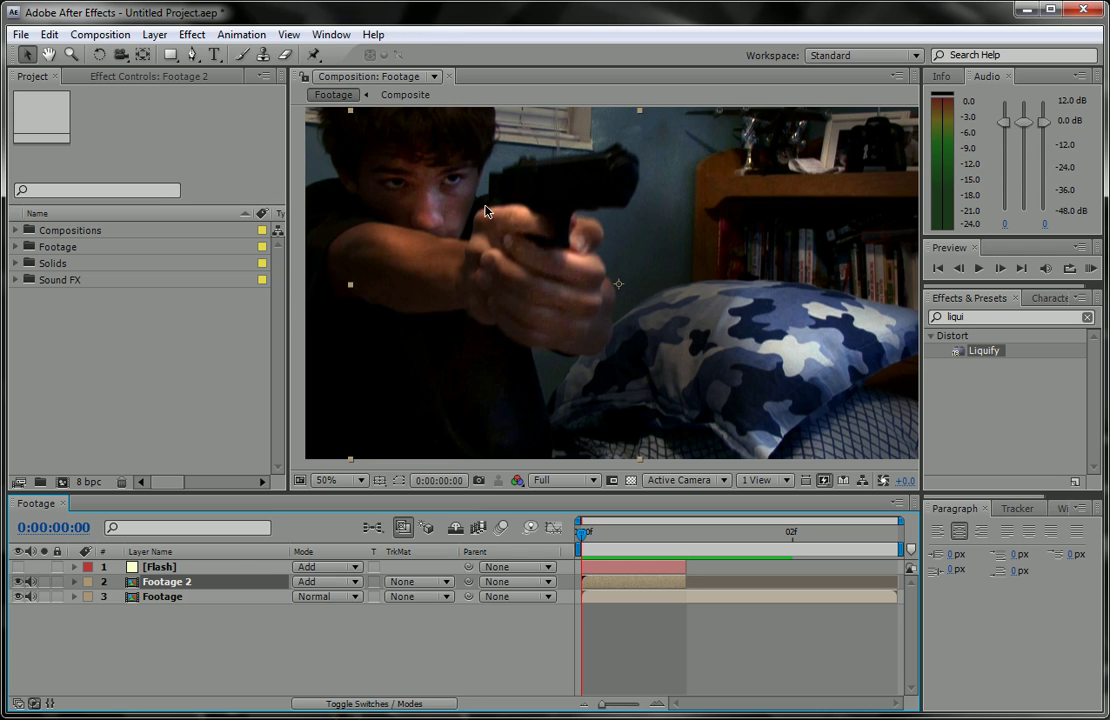
Deselect Footage 2 and turn the Flash layer's visibility back on
click(508, 607)
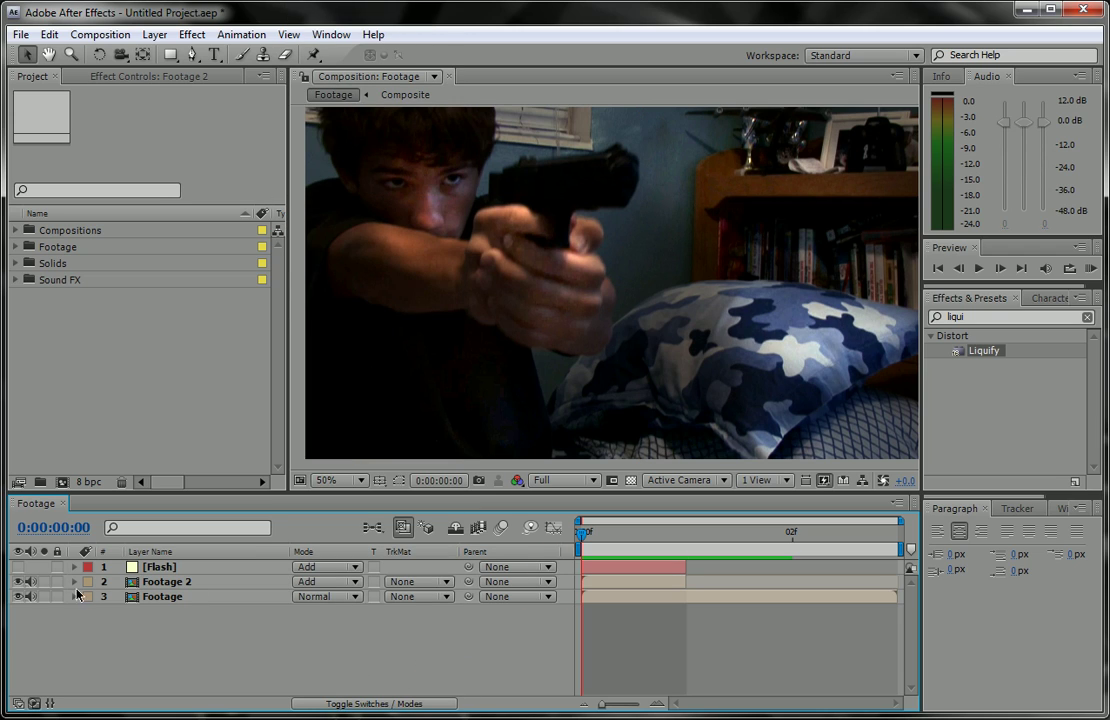
click(18, 566)
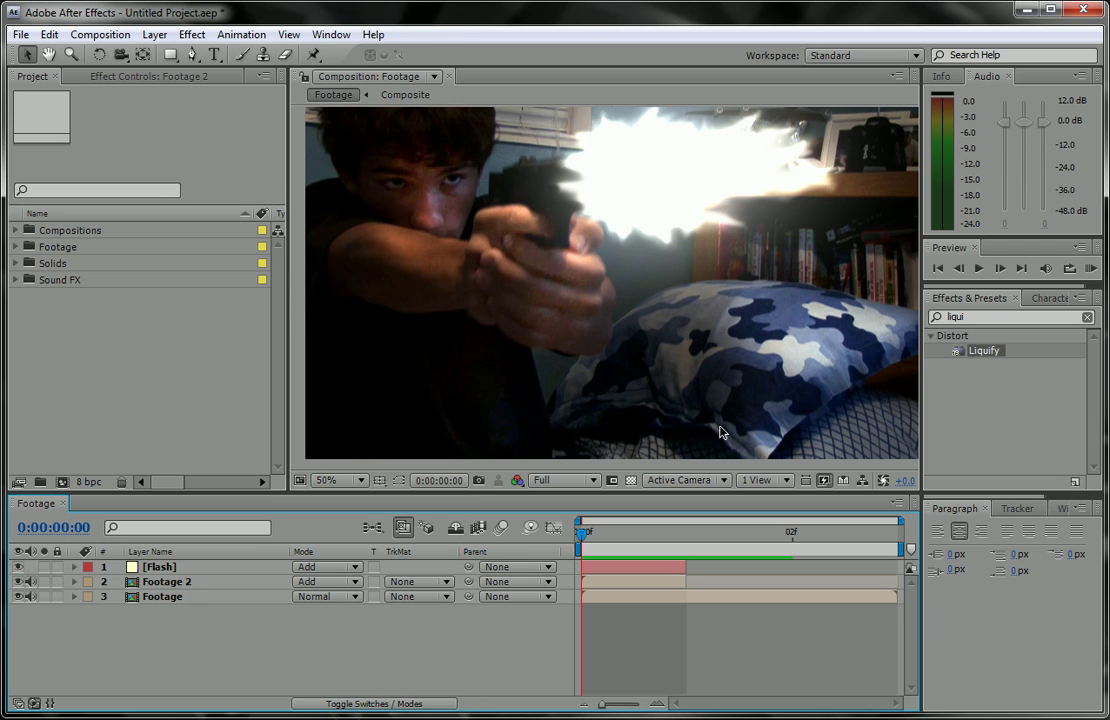